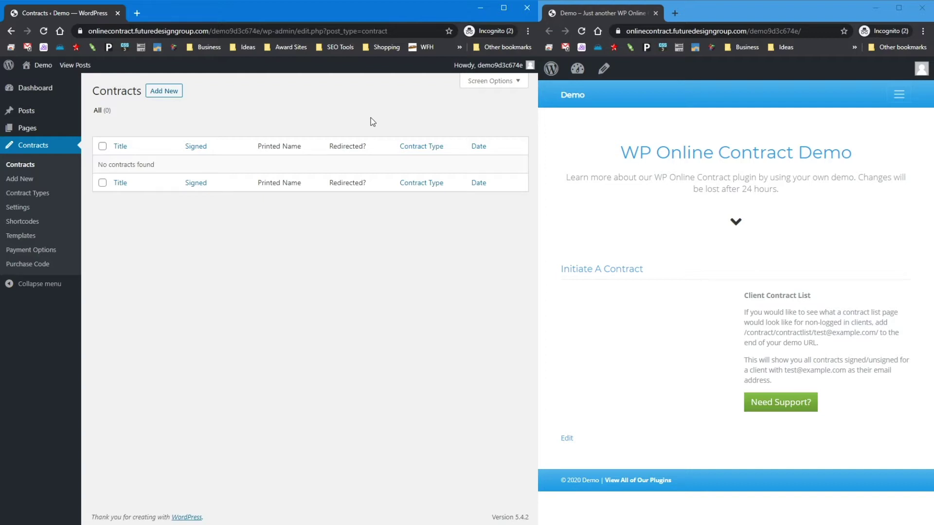
Step: Open the contract plugin's purchase code page and highlight the site's domain in the page address
click(34, 267)
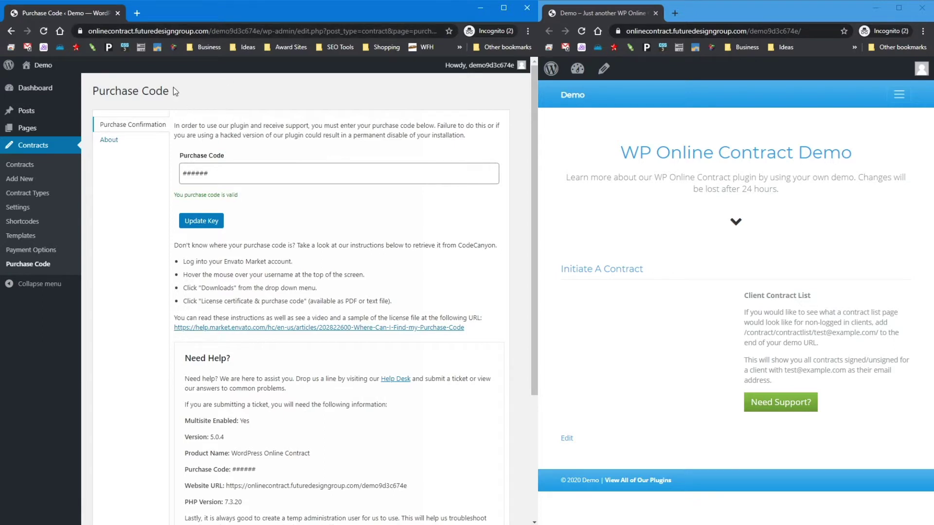
drag(89, 30, 210, 36)
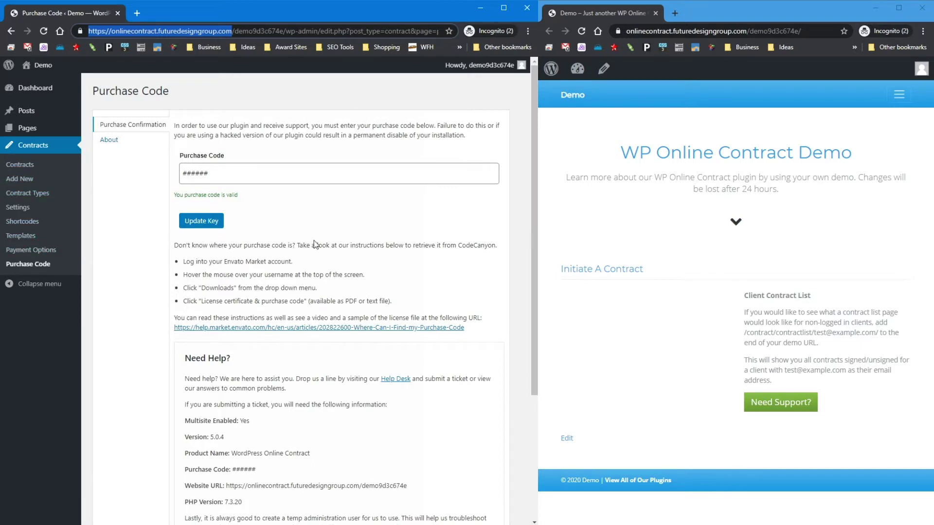
Step: Clear the company name in the contract plugin settings, save, and check the setup notices for adding a new contract
click(17, 209)
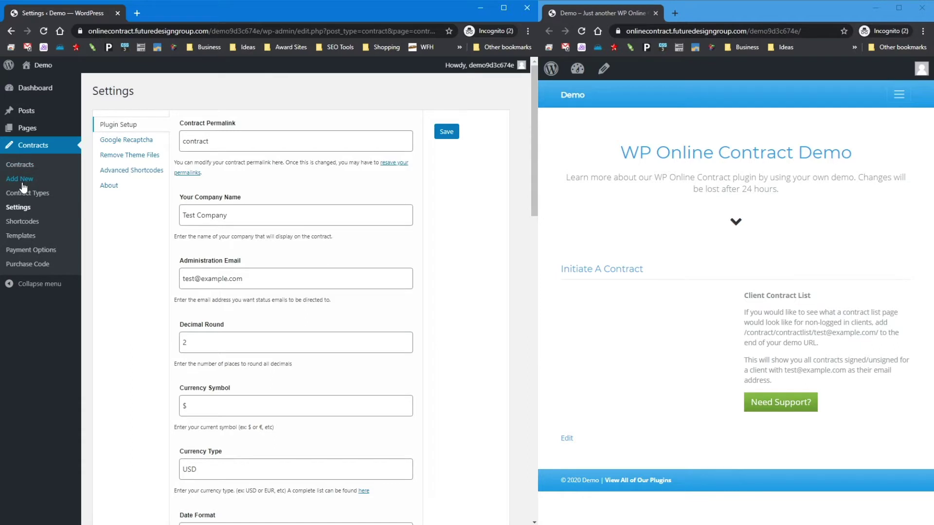
triple_click(244, 216)
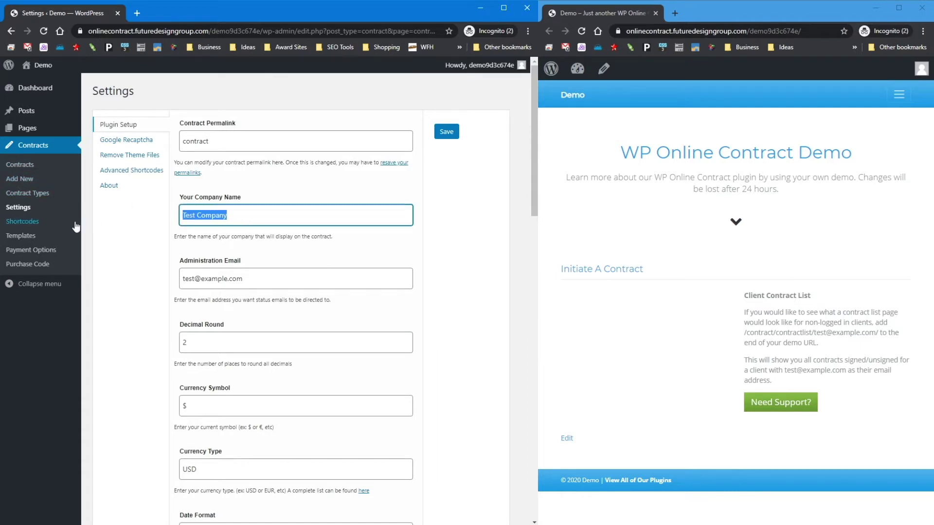
key(BackSpace)
click(445, 135)
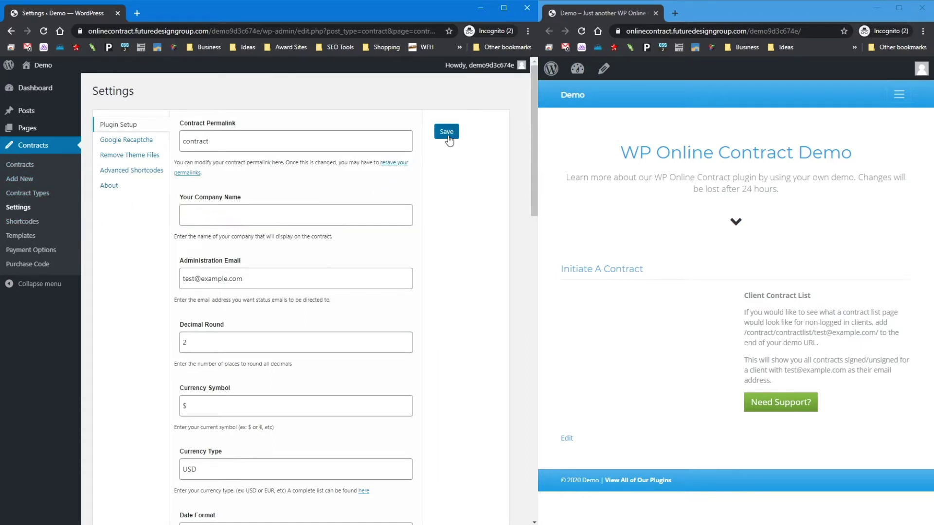
click(25, 178)
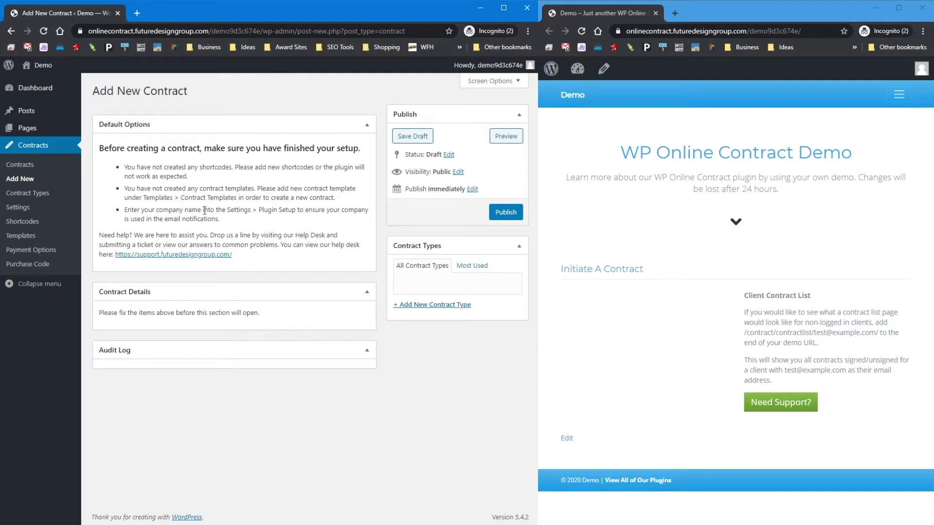
Step: Set the company name to "Company Name" in the contract plugin's setup settings
click(18, 207)
click(223, 210)
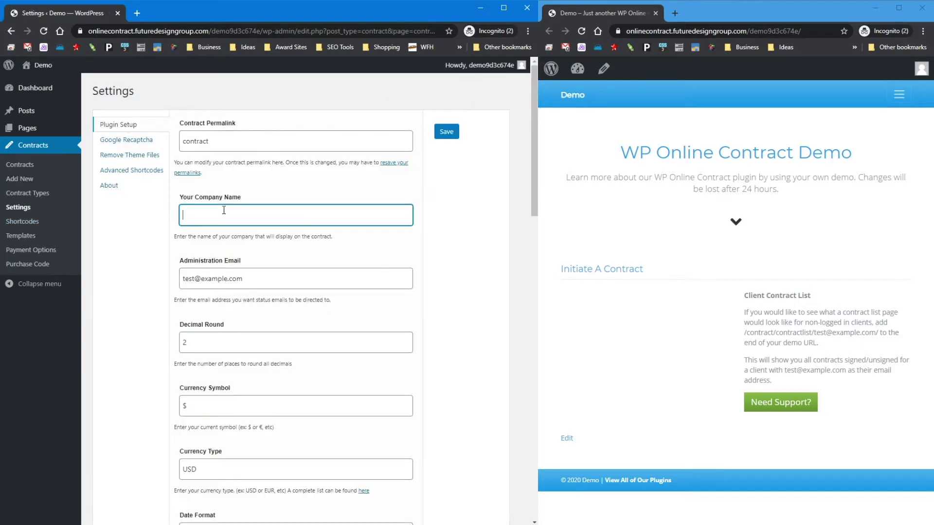
text(Company Name)
Step: Review the contract permalink and administration email fields in the plugin setup
drag(228, 138, 146, 141)
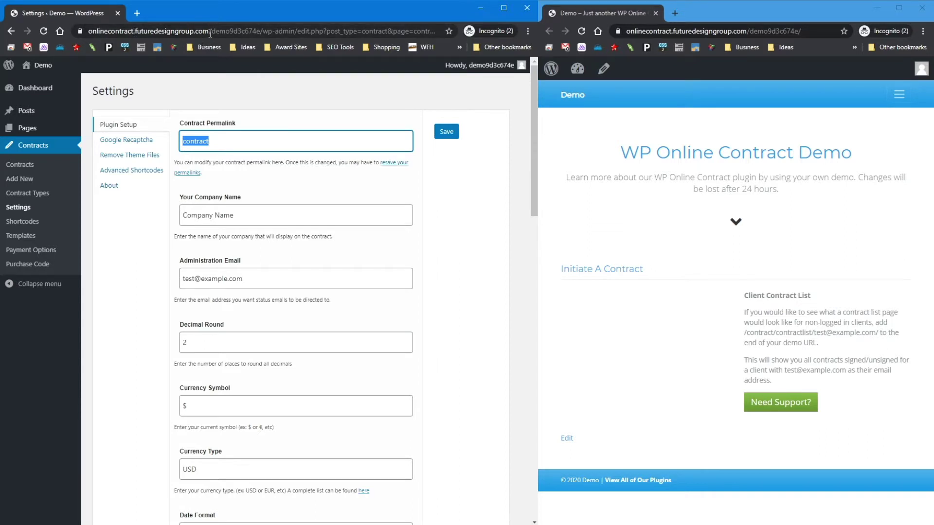
click(253, 137)
click(296, 184)
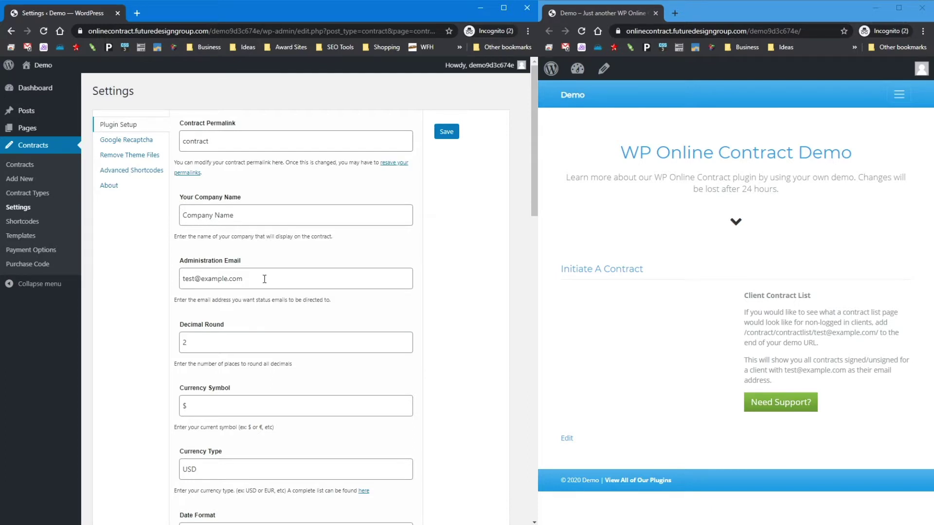
drag(251, 278, 97, 290)
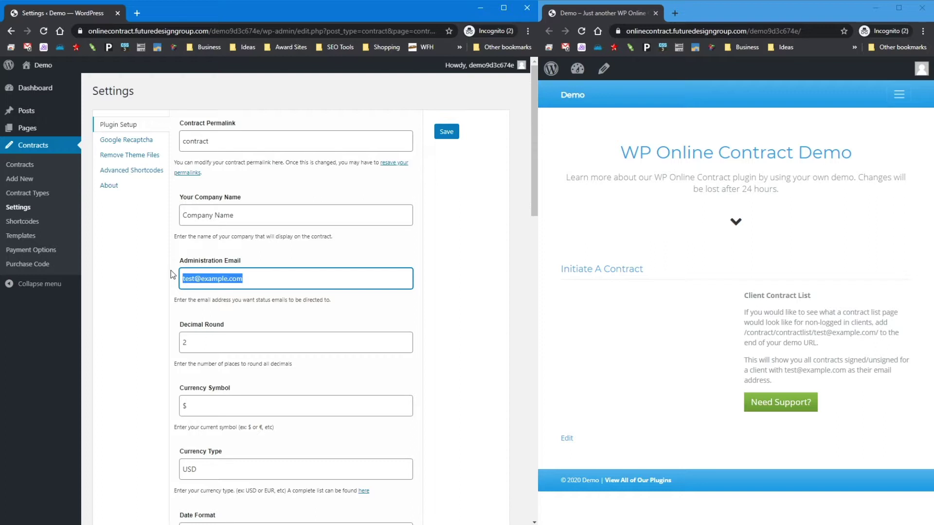
click(268, 282)
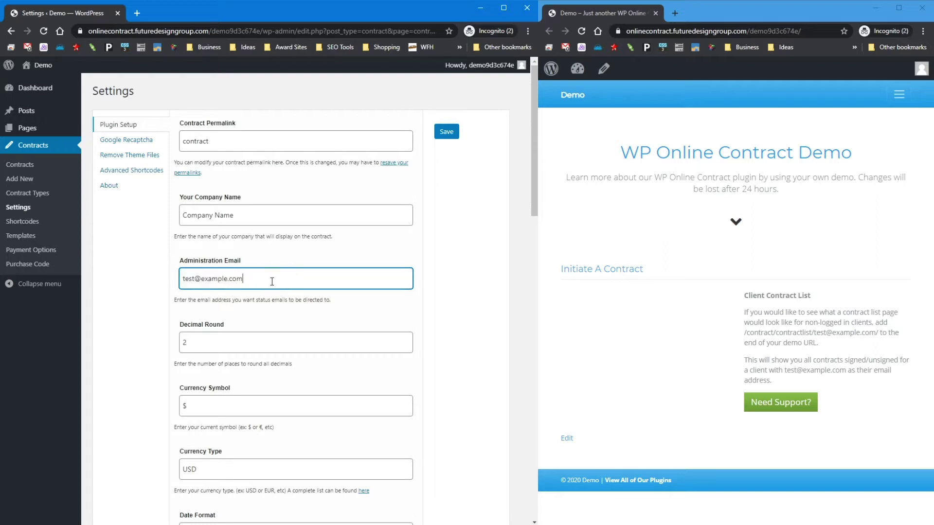
drag(272, 281, 187, 279)
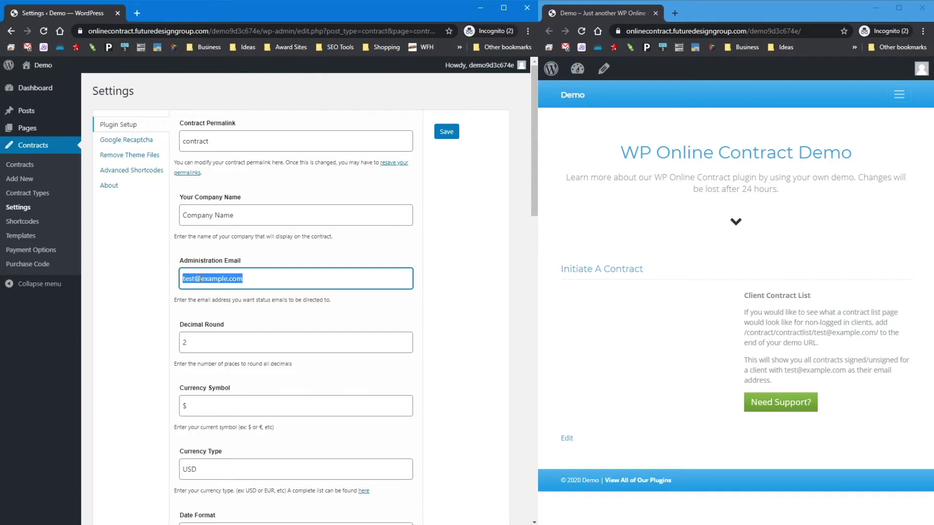
click(248, 280)
click(307, 237)
Step: Compare the Date Format and Datepicker Format fields in the plugin setup
scroll(146, 360, down, 4)
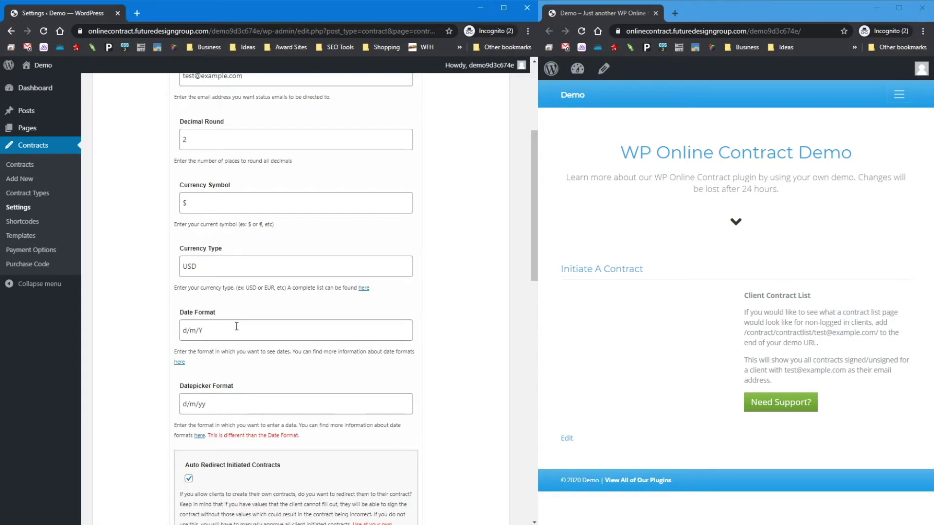
drag(228, 329, 149, 335)
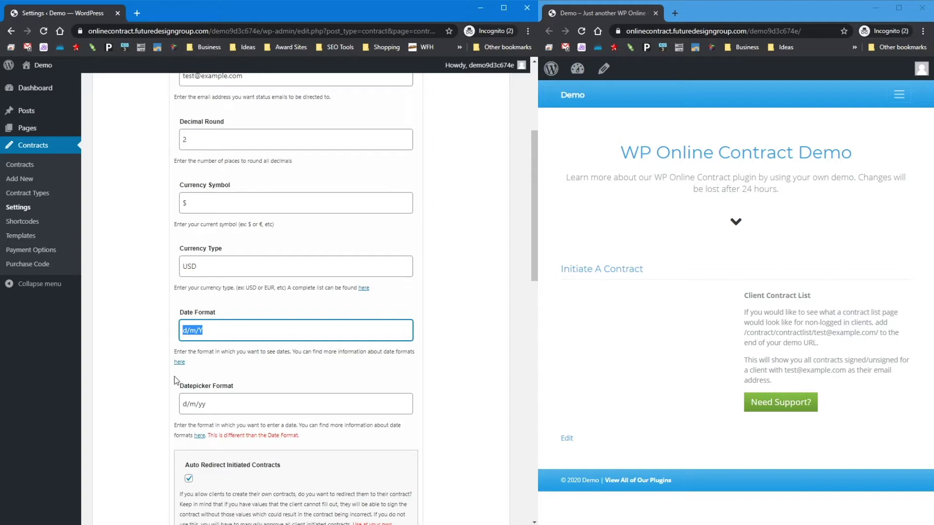
click(244, 408)
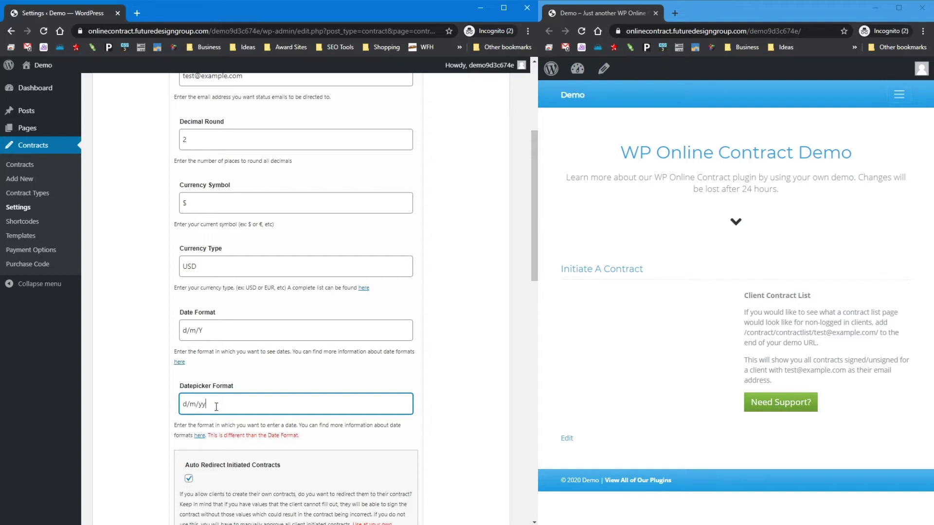
drag(218, 330, 166, 335)
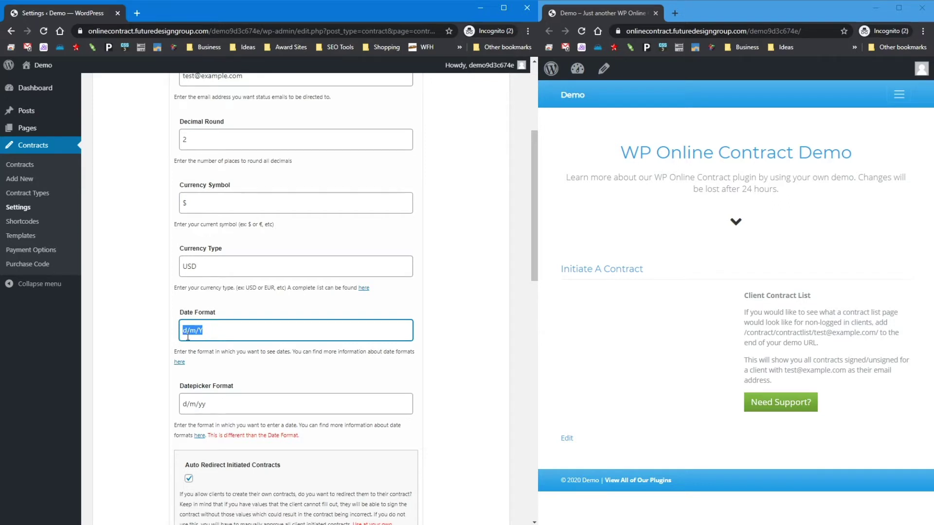
triple_click(210, 406)
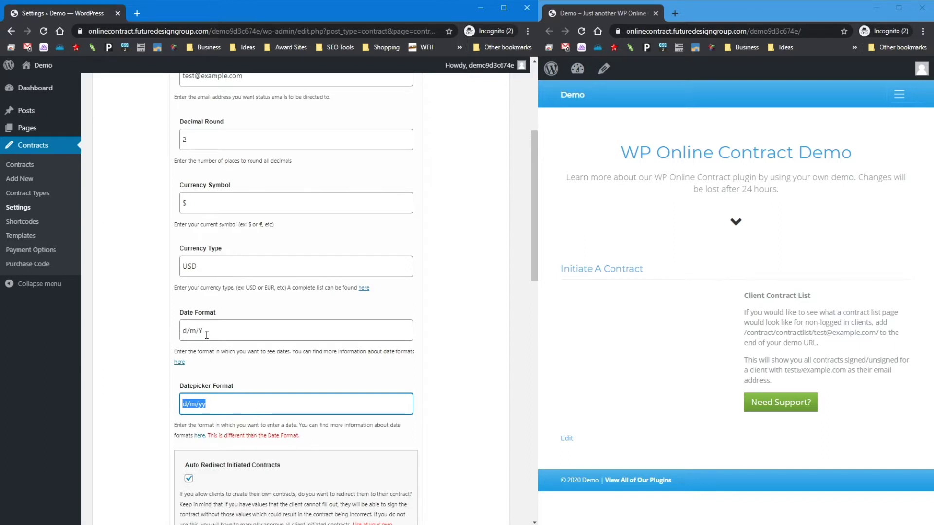
click(220, 402)
triple_click(195, 331)
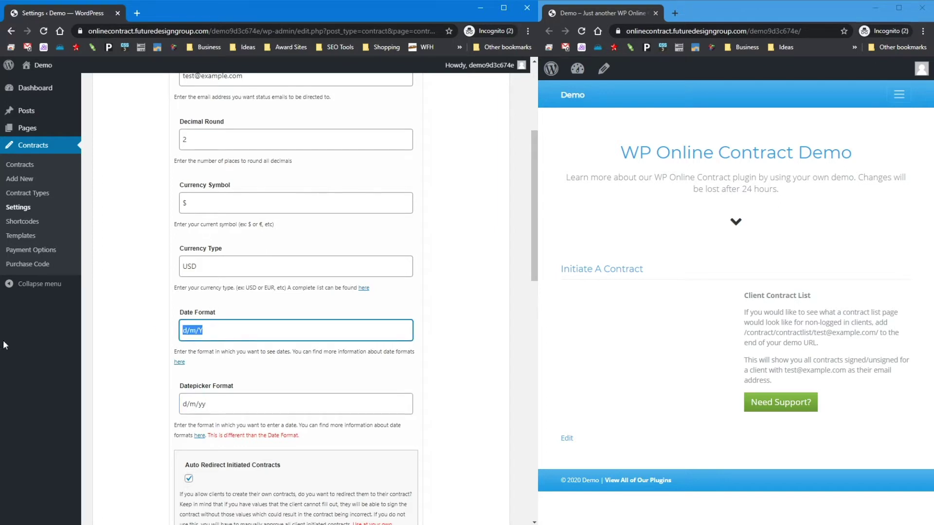
triple_click(192, 408)
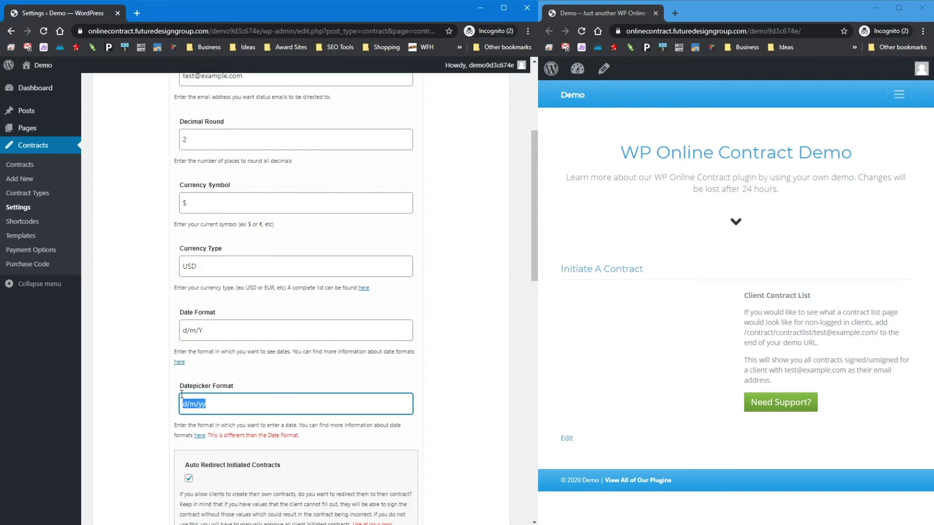
Step: Examine the auto redirect option, its response message, the post-signing redirect URL, the FontAwesome option and the signature message
scroll(150, 403, down, 3)
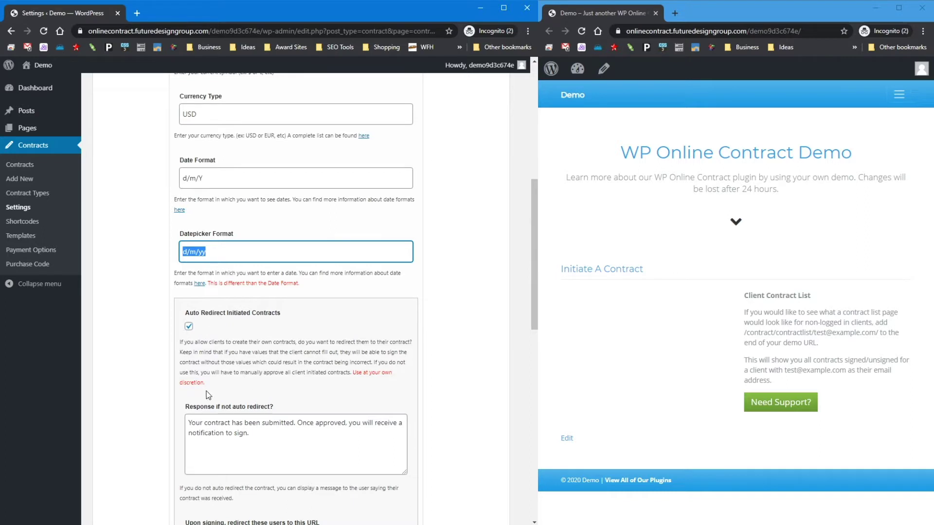
scroll(206, 394, down, 2)
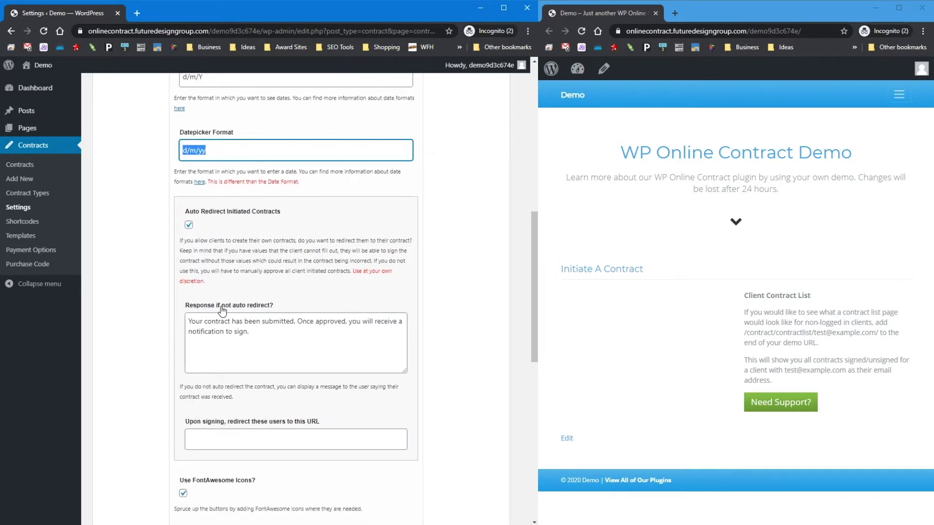
drag(262, 337, 184, 325)
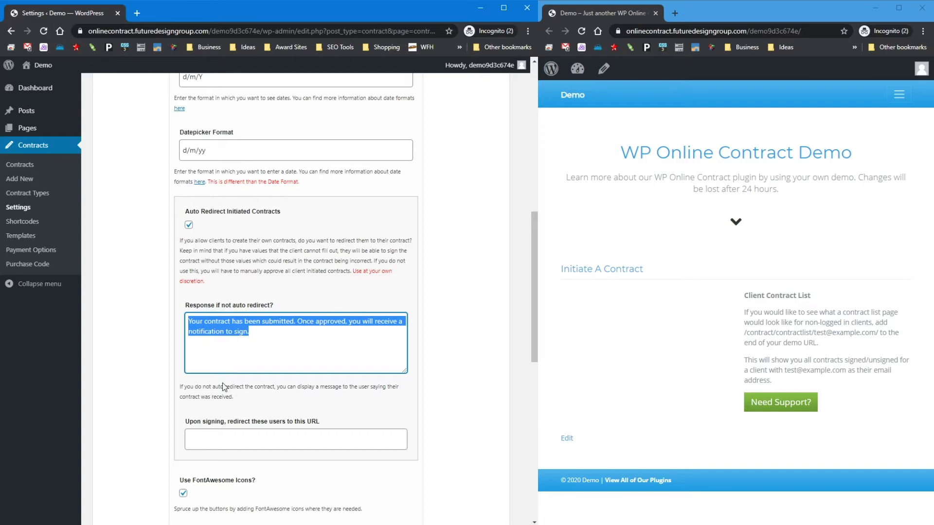
click(210, 304)
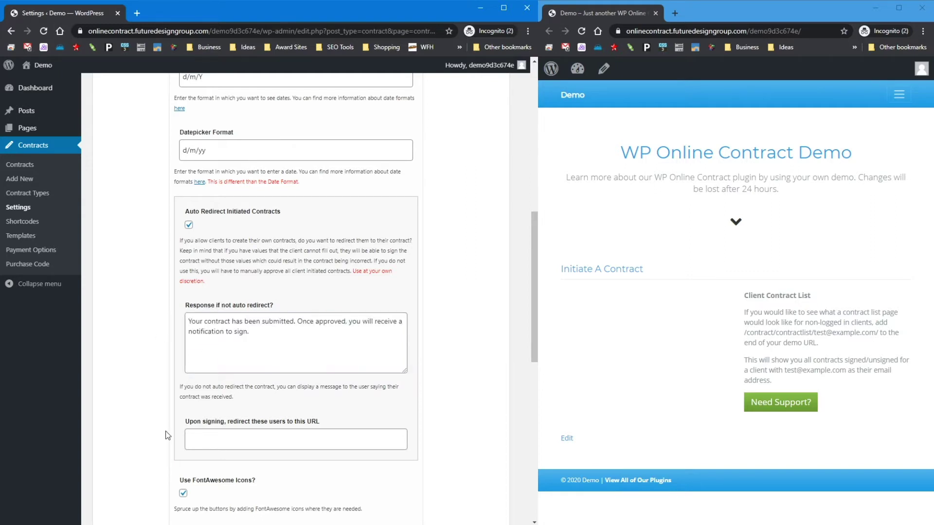
scroll(167, 432, down, 3)
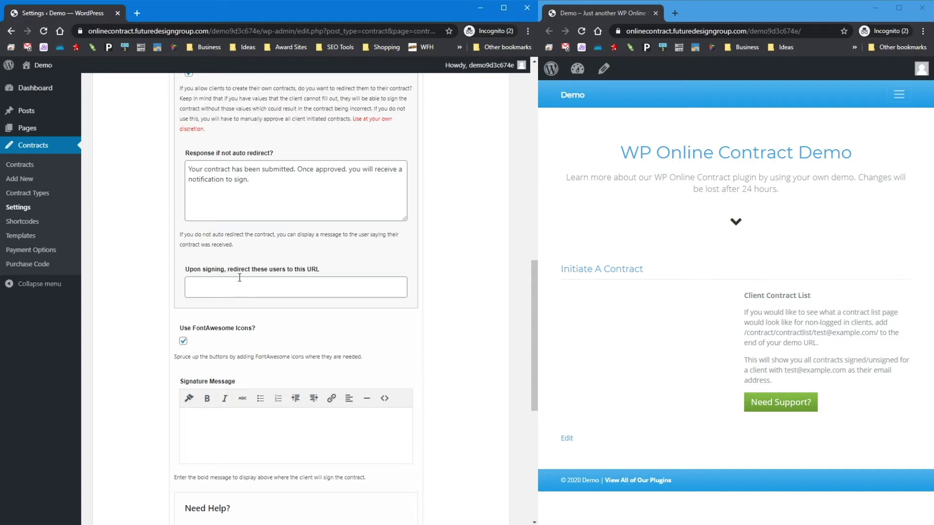
scroll(242, 265, up, 2)
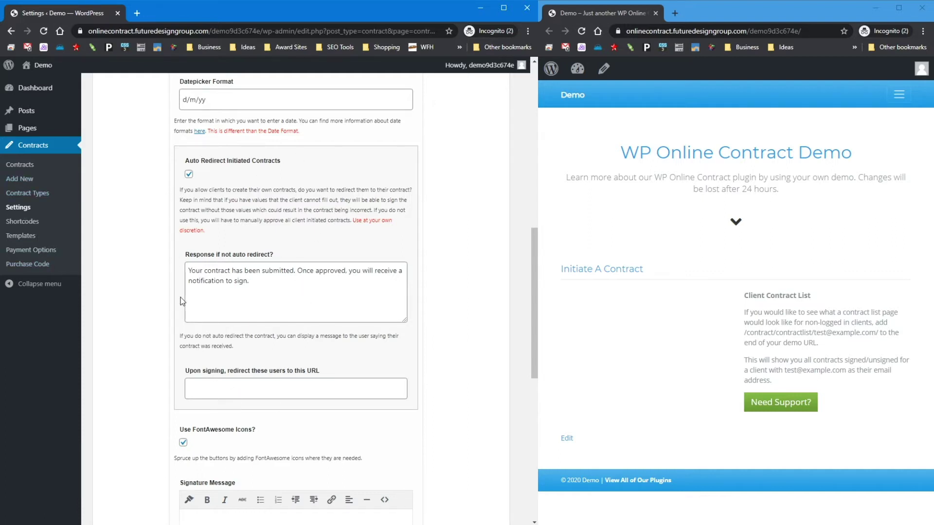
scroll(141, 311, down, 6)
scroll(139, 311, up, 2)
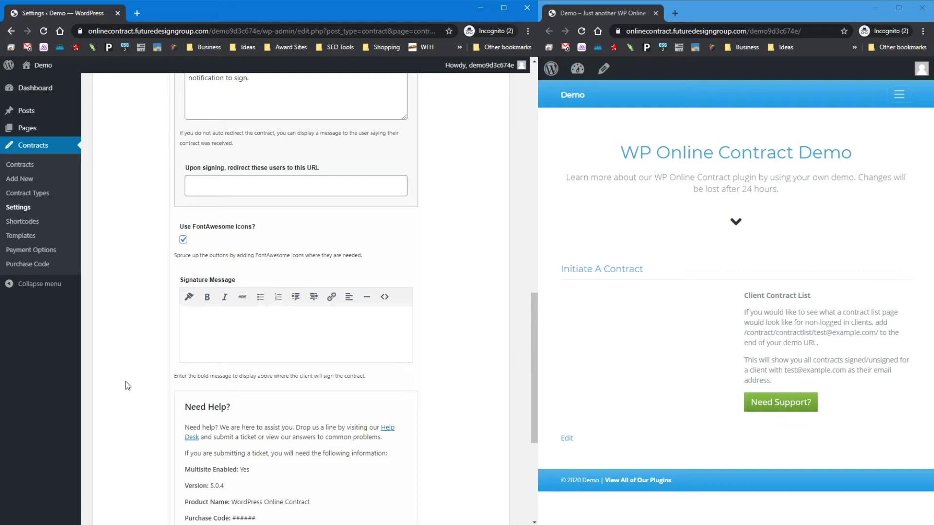
scroll(139, 383, down, 2)
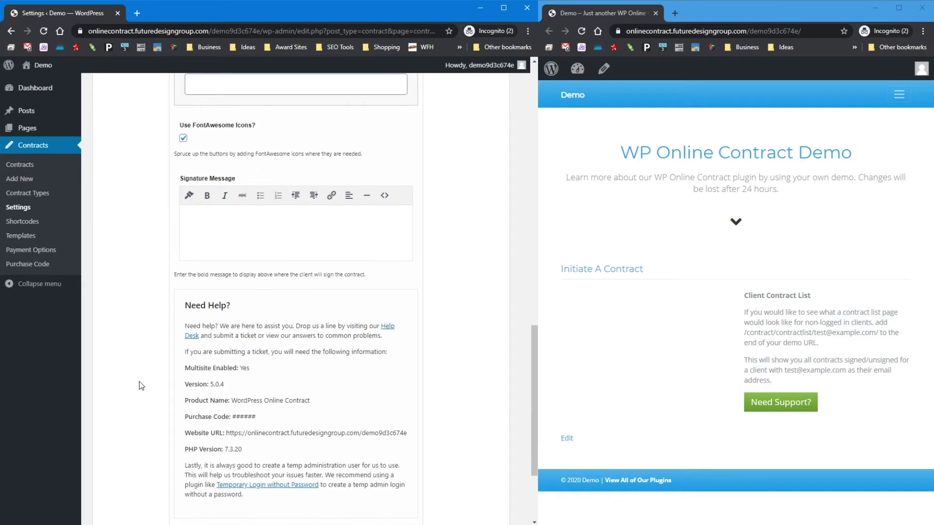
Step: Review the information required for a support ticket in the Need Help section, from multisite status to PHP version
scroll(139, 381, down, 2)
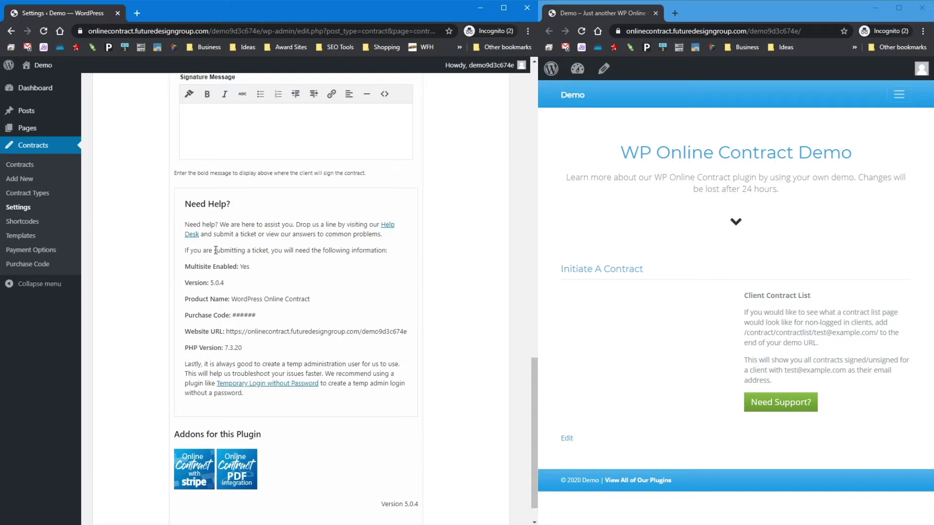
drag(243, 347, 179, 266)
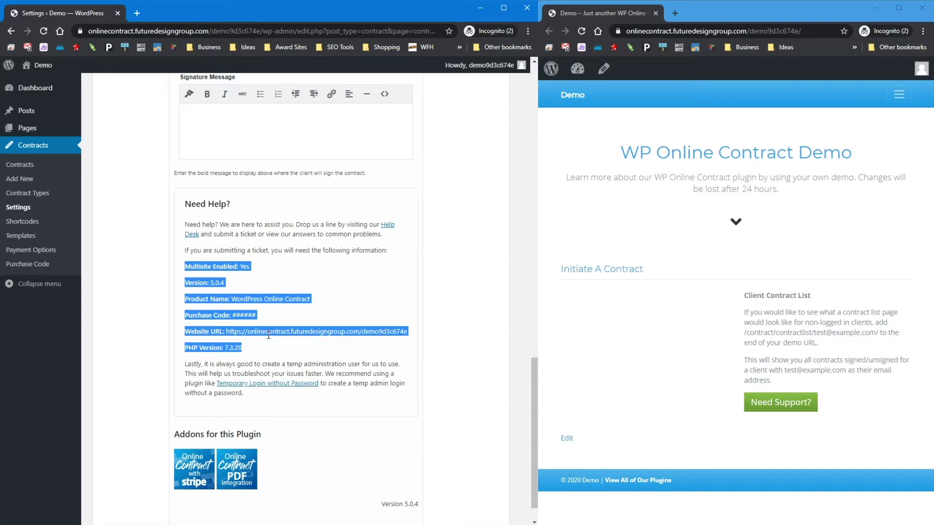
click(294, 232)
Step: Review the Google Recaptcha settings and the header-contract.php code for removing the theme header and footer
scroll(196, 297, up, 15)
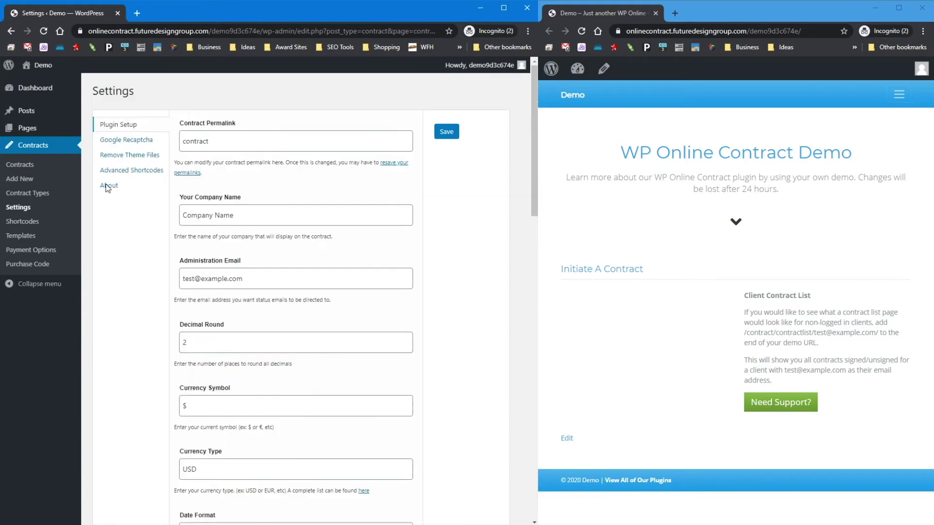
click(116, 143)
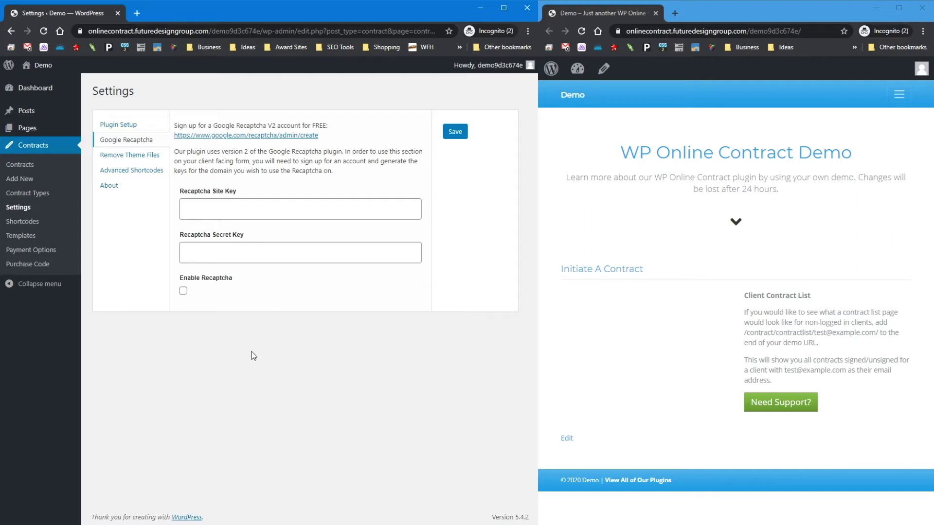
click(151, 156)
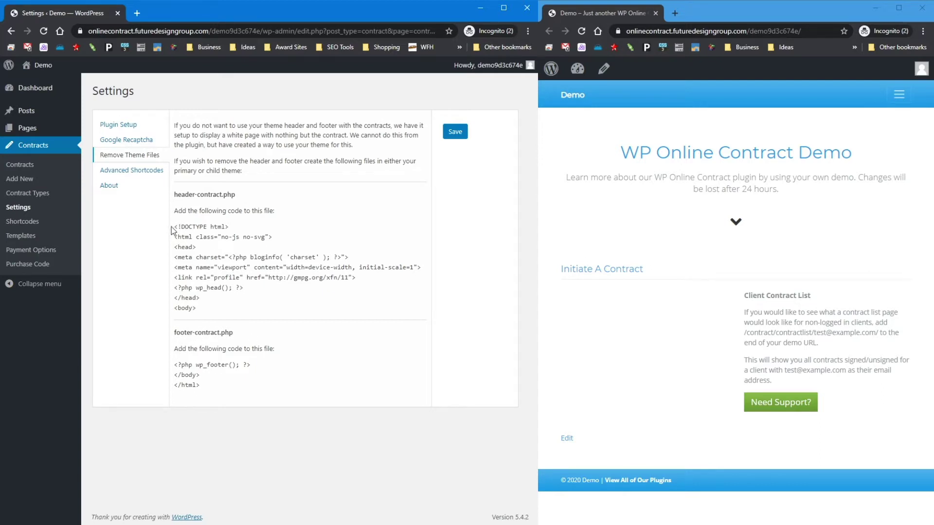
drag(171, 226, 198, 310)
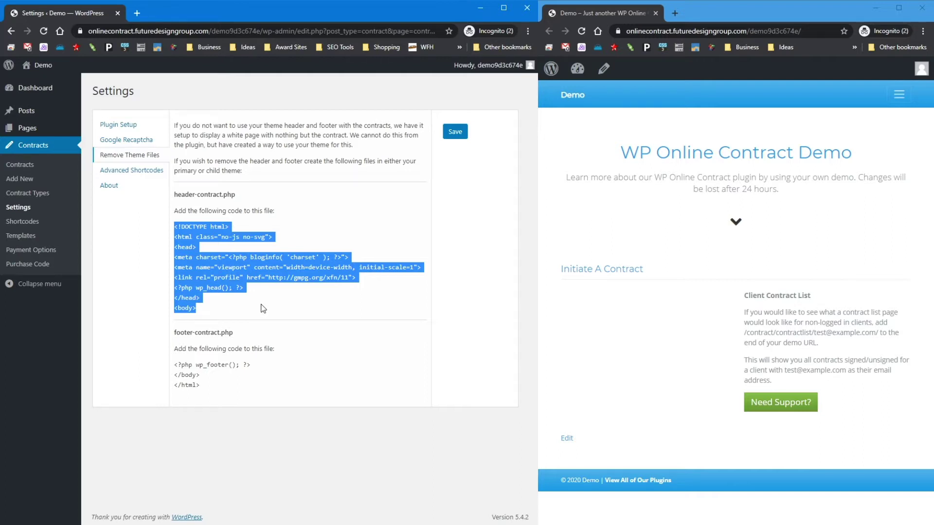
Step: Review the advanced shortcodes for page breaks, client-initiated contracts and listing contracts by email
click(108, 171)
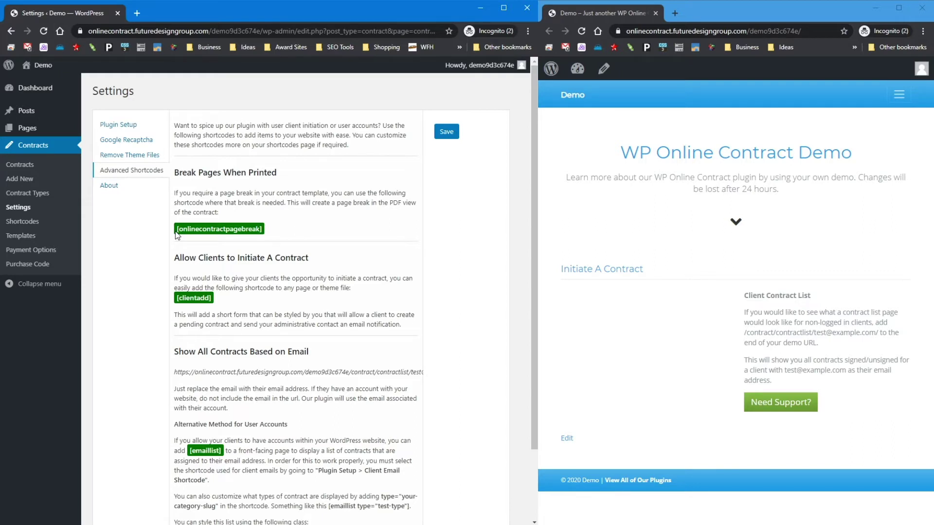
drag(175, 232, 265, 232)
click(255, 287)
scroll(255, 286, down, 2)
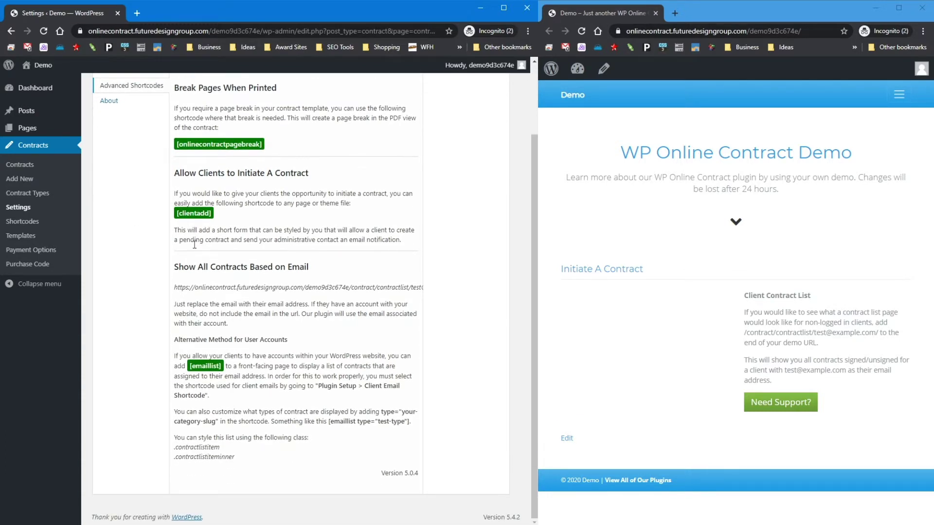
Step: Examine the [clientadd] and [emaillist] shortcodes and the contract list URL for showing contracts by email
drag(178, 213, 213, 213)
drag(190, 366, 222, 367)
drag(321, 287, 400, 287)
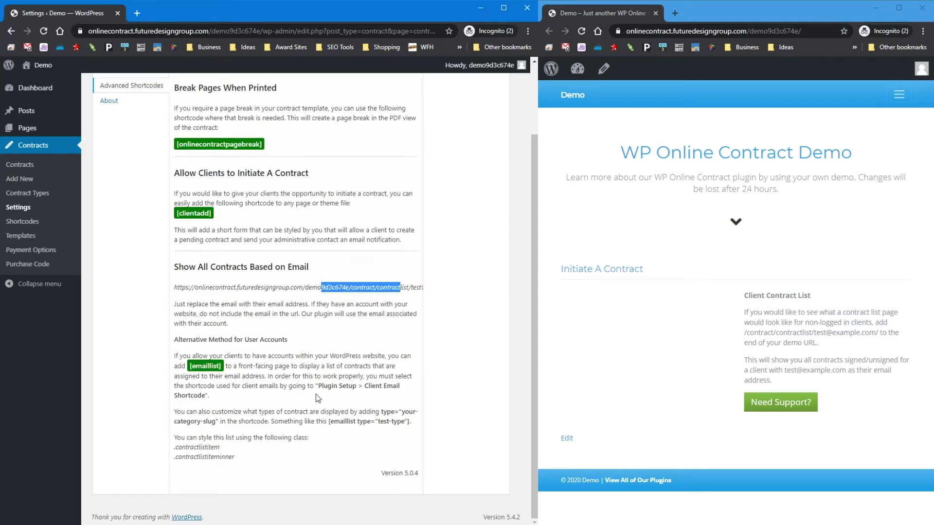
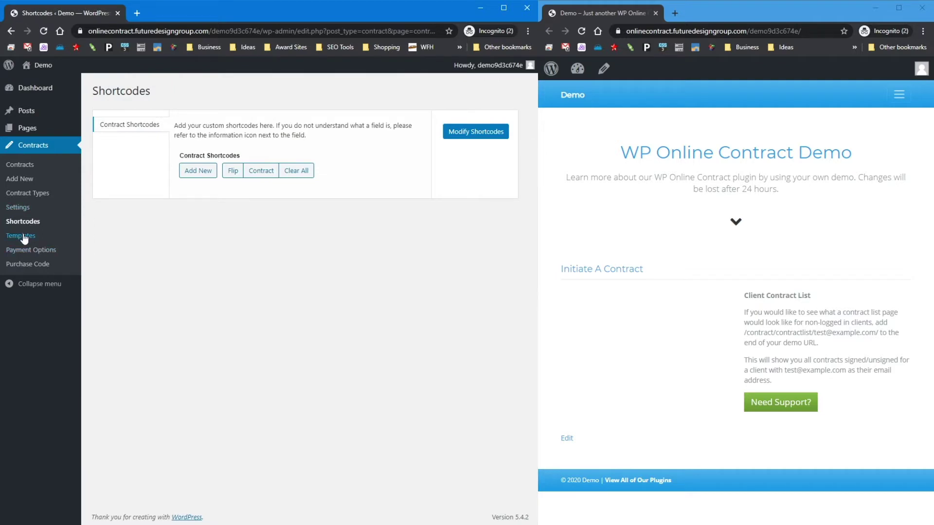
Step: Add a new contract shortcode labelled First Name with the code [firstname], and check the Function field's help note
click(193, 173)
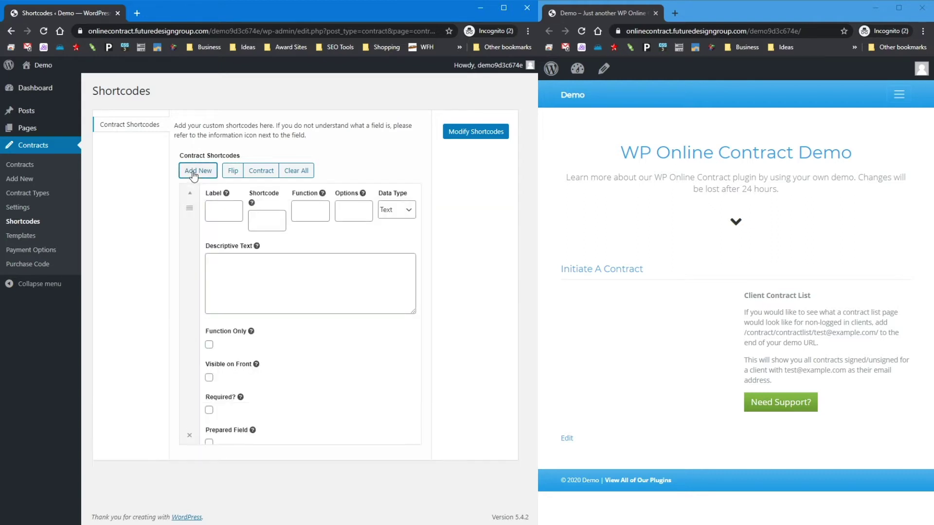
click(218, 205)
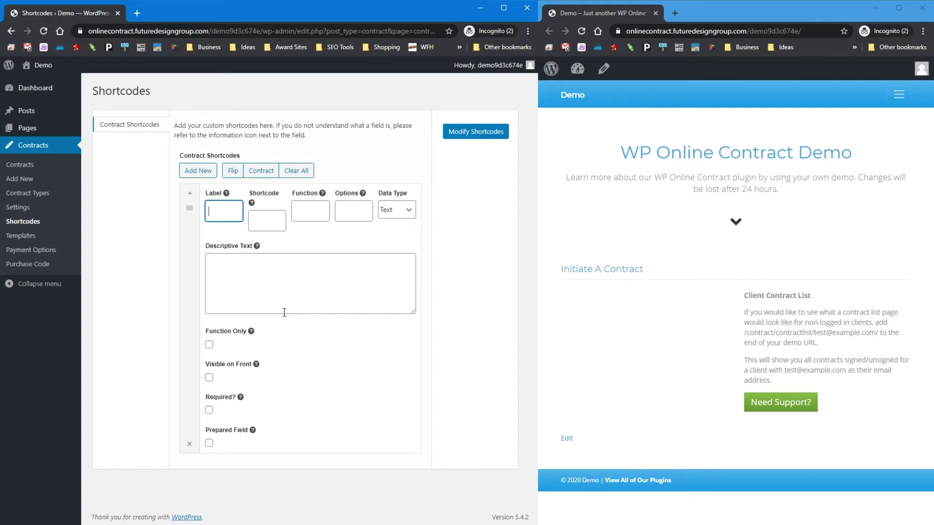
text(First Name)
key(Tab)
text([f)
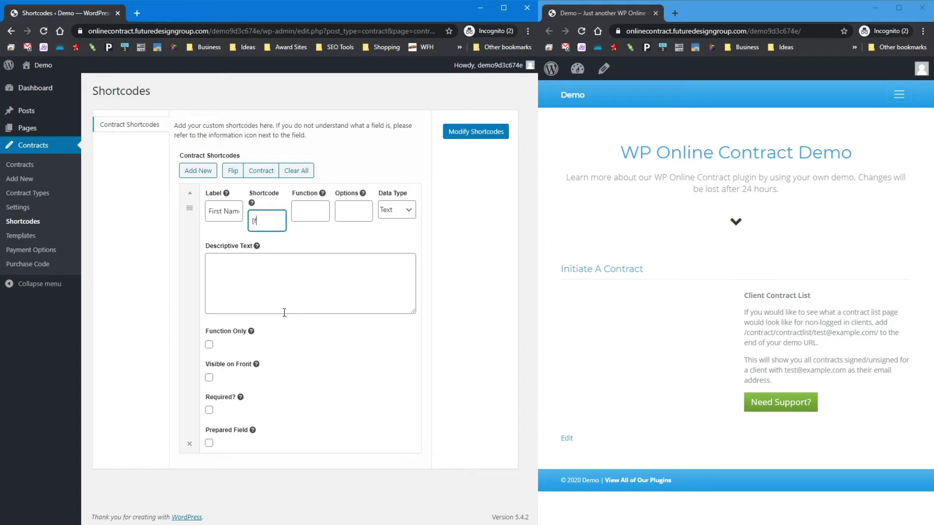
text(irstname])
mouse_move(322, 194)
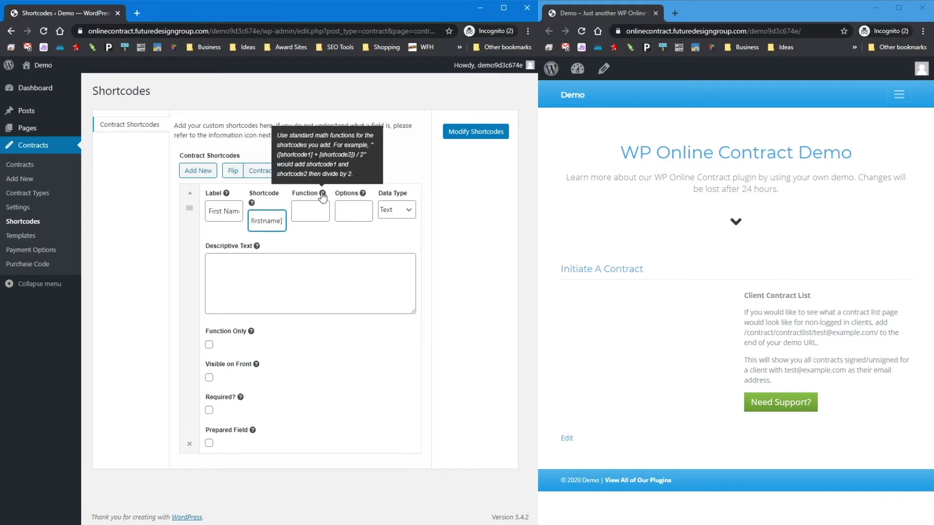
mouse_move(227, 196)
click(305, 215)
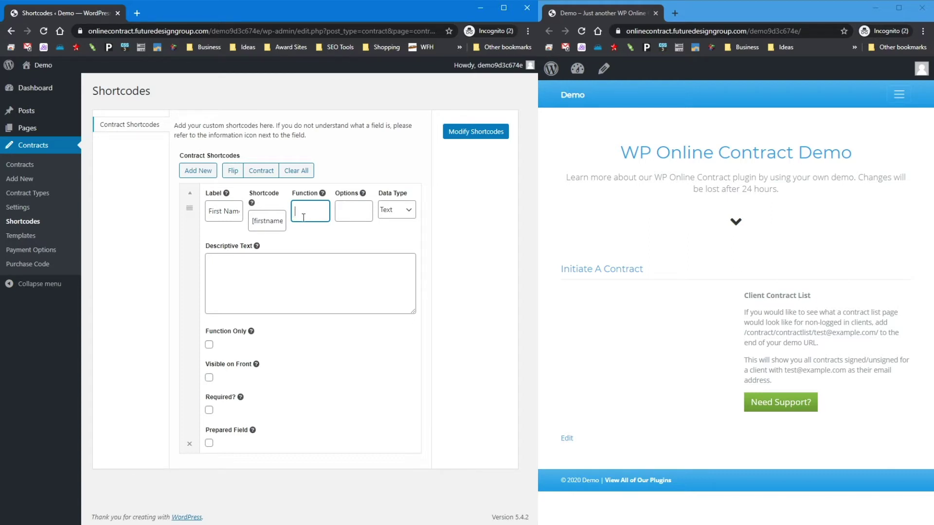
Step: Try the Select Box data type with the options red, blue, green, yellow on the First Name shortcode, and restore the Text type without options
click(409, 214)
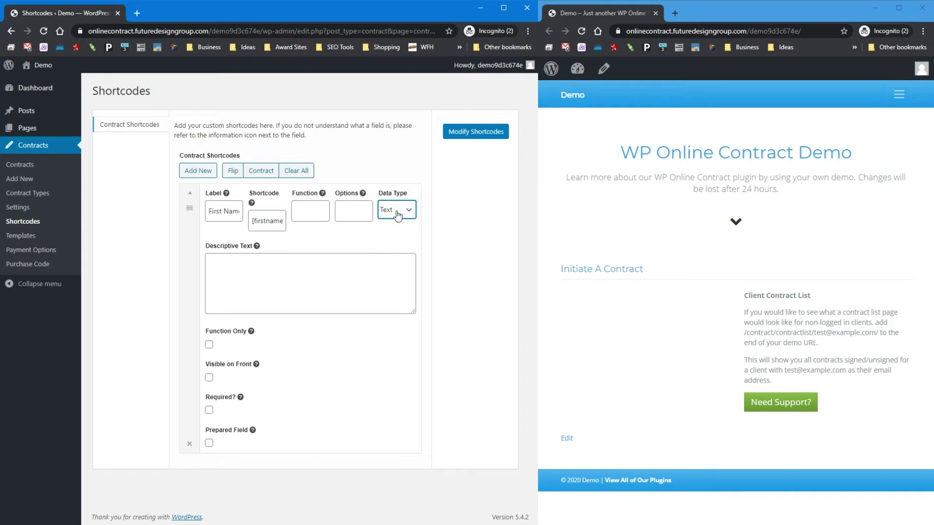
click(392, 241)
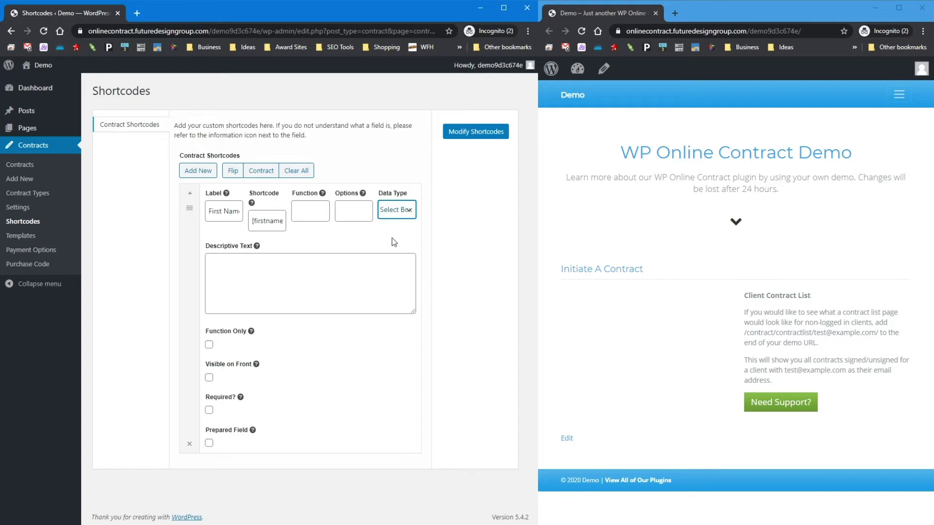
click(354, 210)
mouse_move(362, 194)
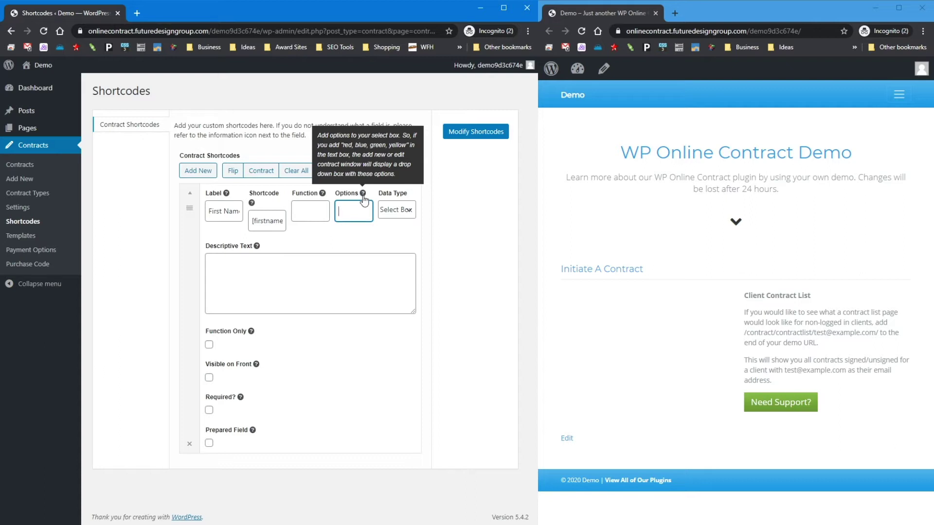
text(red,blue,)
text( green,)
text( yellow)
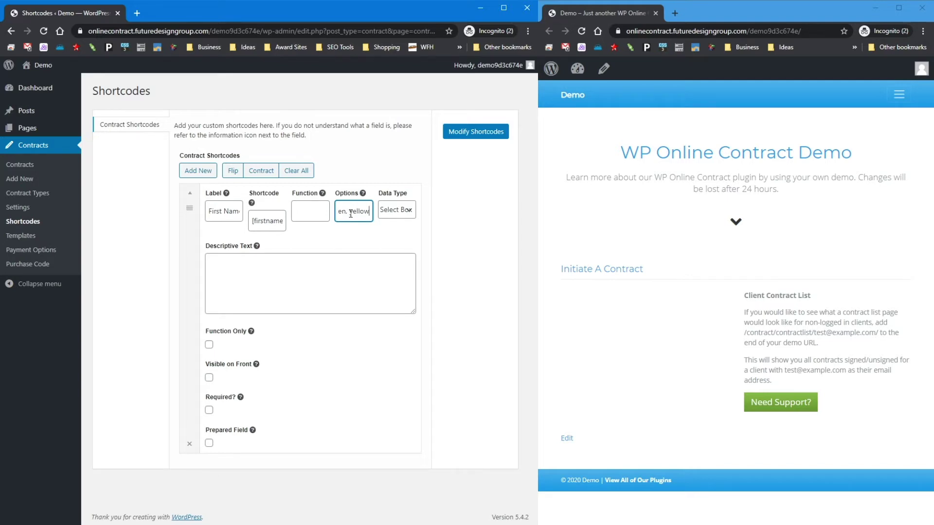
key(ctrl+a)
key(BackSpace)
click(409, 211)
click(398, 222)
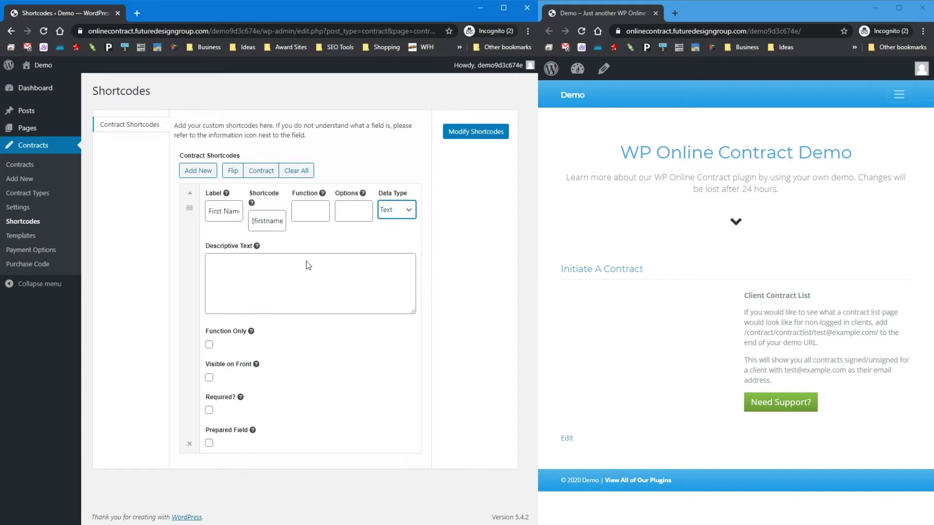
Step: Give the First Name shortcode the descriptive text "Please enter your first name." and make it visible on front and required
click(226, 276)
mouse_move(253, 236)
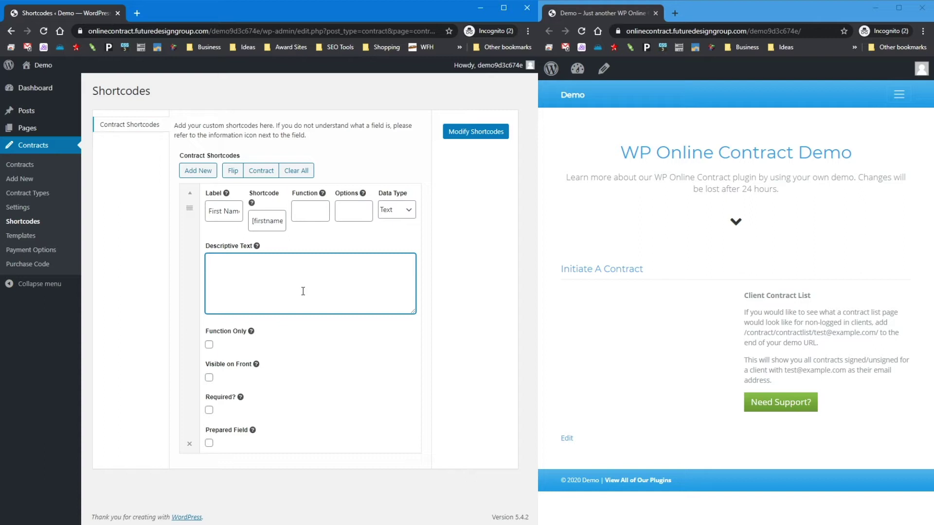
text(Please enter your first name.)
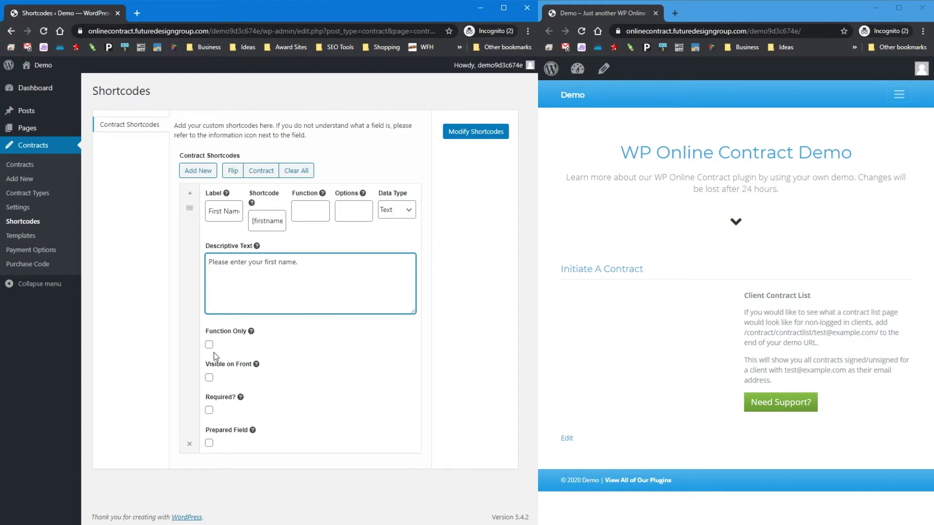
mouse_move(322, 193)
click(209, 377)
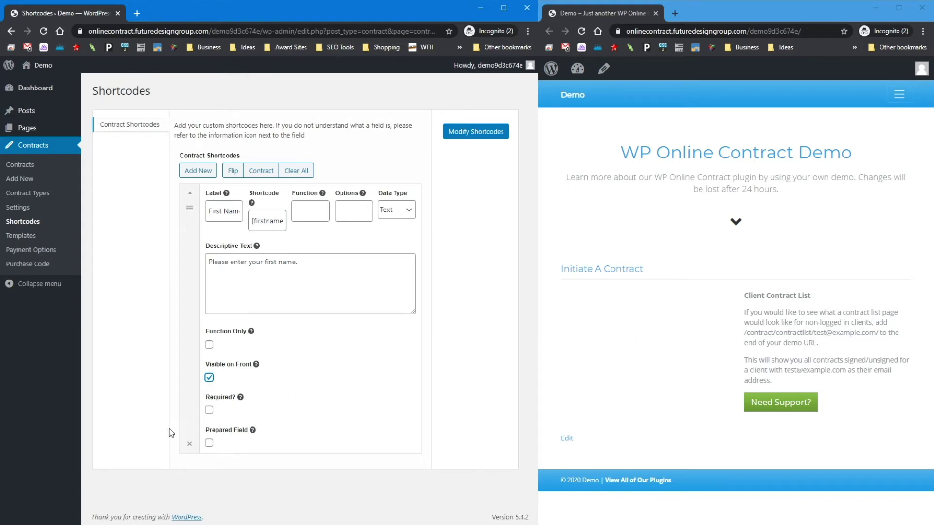
mouse_move(240, 397)
click(209, 411)
click(209, 410)
mouse_move(255, 431)
Step: Add a contract shortcode labelled Last Name with the code [lastname], placed below the First Name entry
click(197, 171)
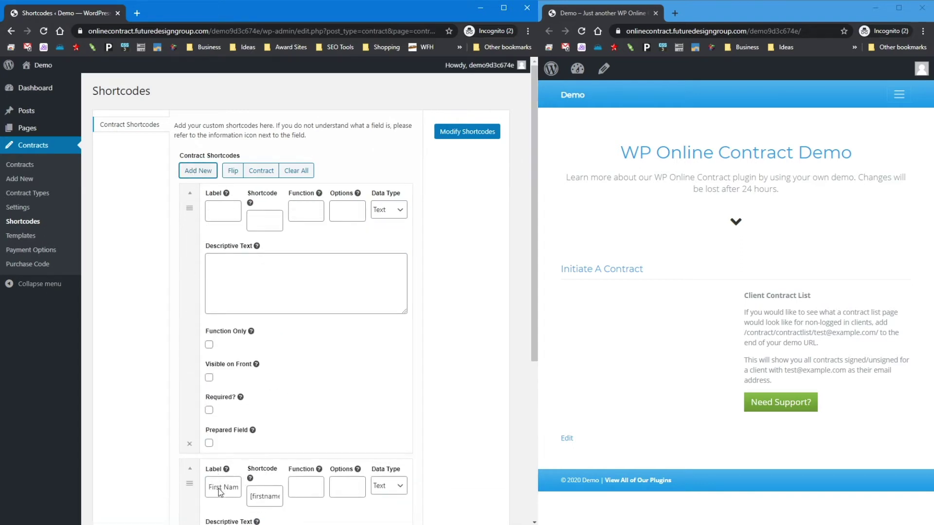
drag(189, 483, 183, 217)
scroll(221, 354, down, 3)
click(221, 334)
text(Last Name)
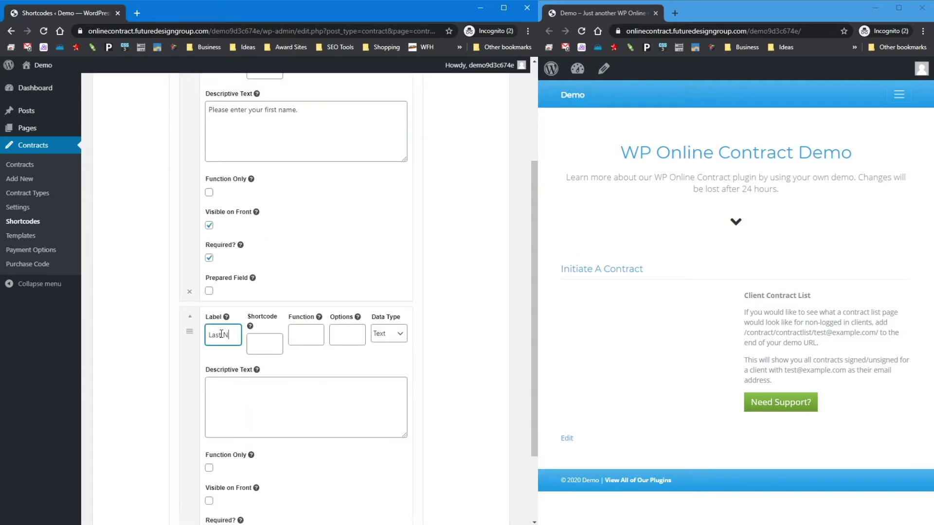
key(Tab)
text([las)
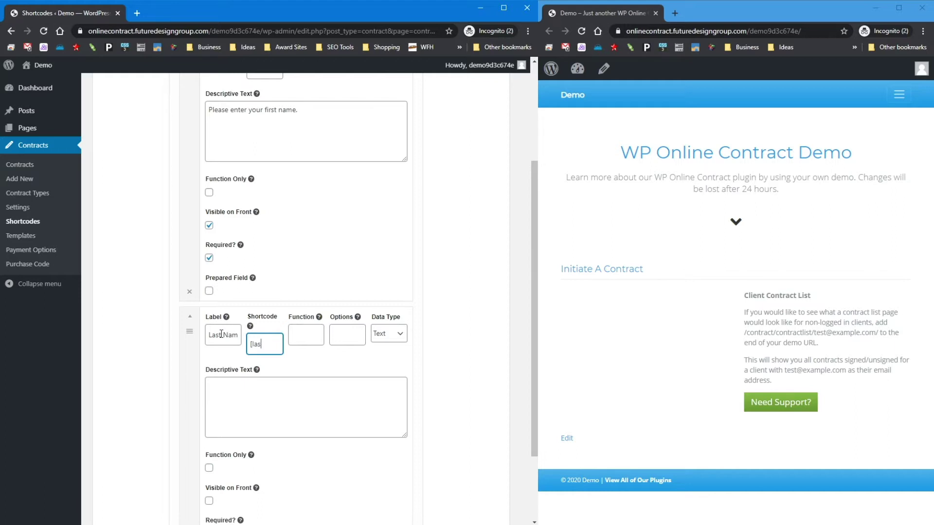
text(tname])
Step: Give the Last Name shortcode the descriptive text "Please enter your last name" and make it visible on front and required
click(313, 401)
text(Please )
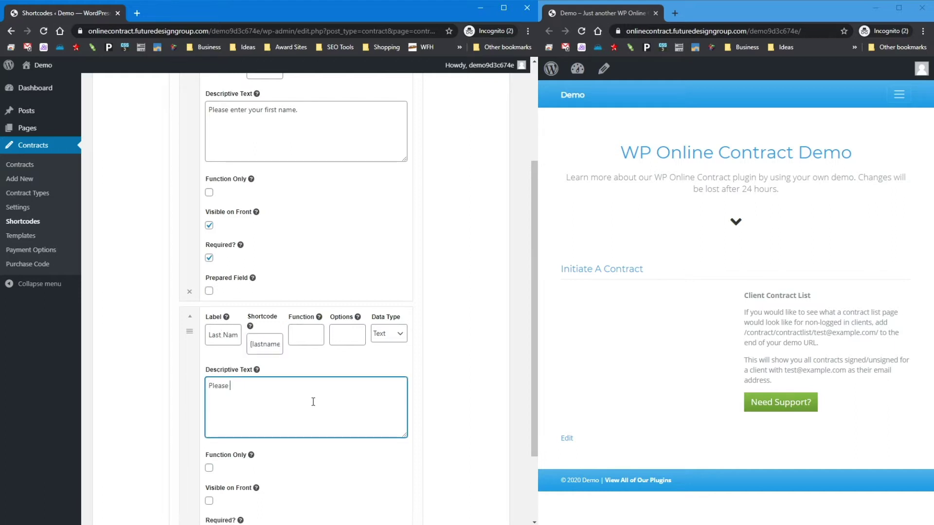
text(enter your last name)
scroll(166, 454, down, 3)
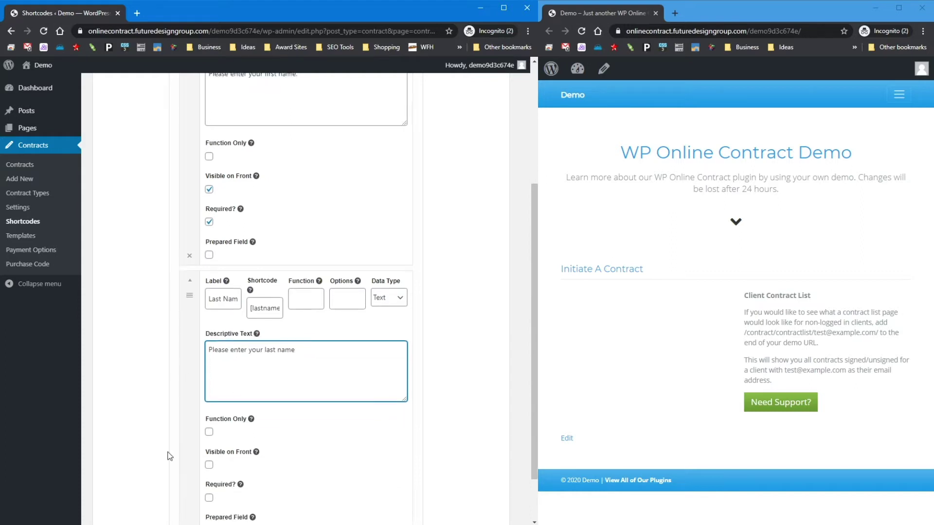
click(209, 402)
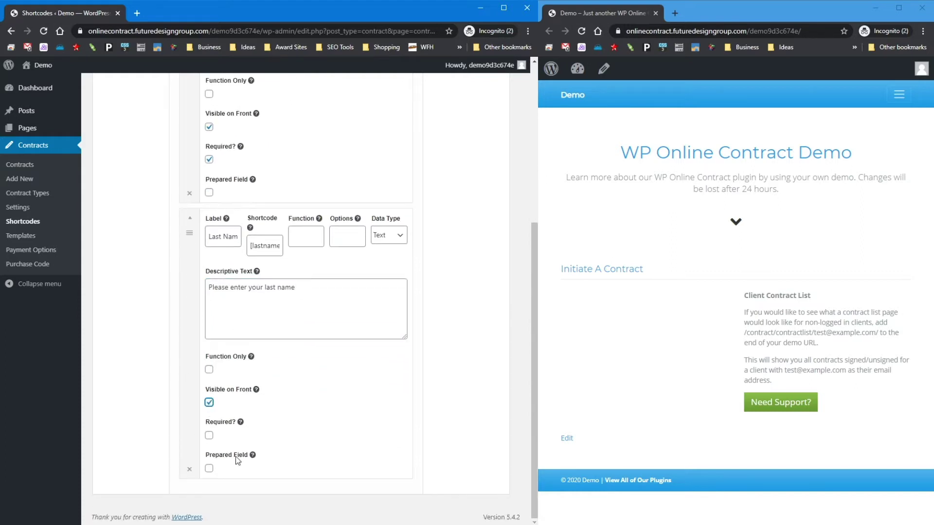
click(209, 436)
Step: Add a contract shortcode labelled Email Address with the code [email]
scroll(233, 436, up, 5)
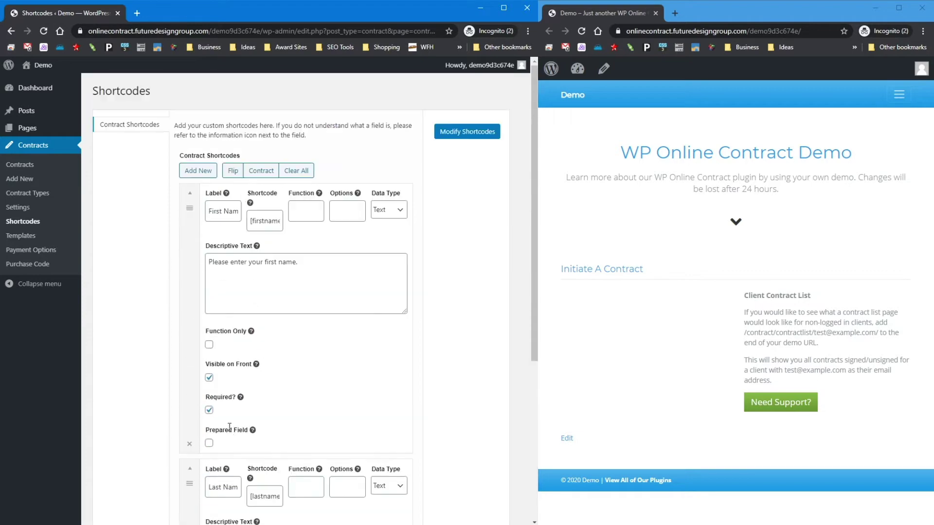
click(199, 170)
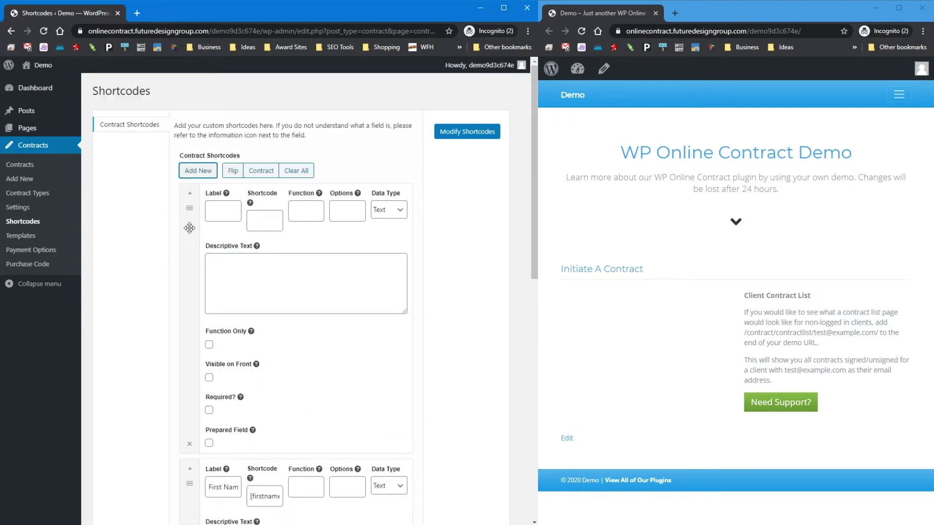
scroll(191, 238, down, 2)
click(217, 108)
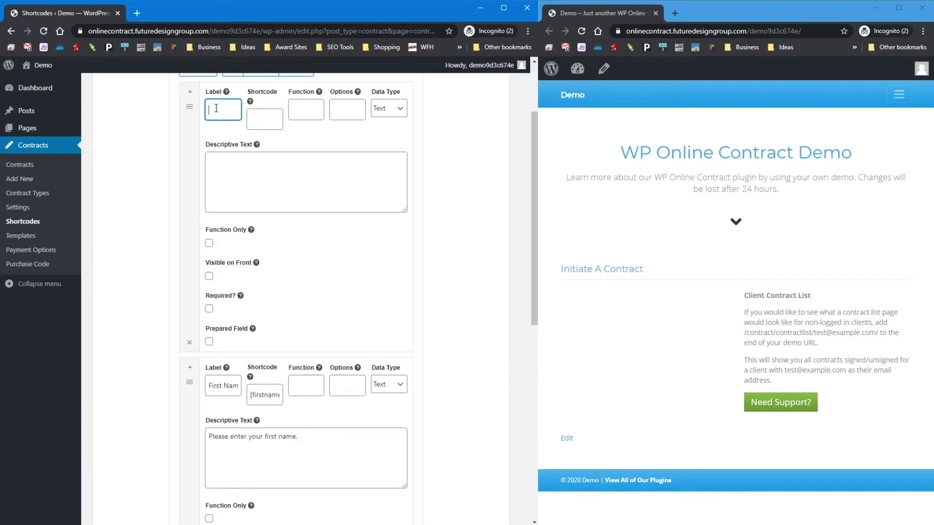
text(Email Addres)
text(s)
key(Tab)
text([eamil)
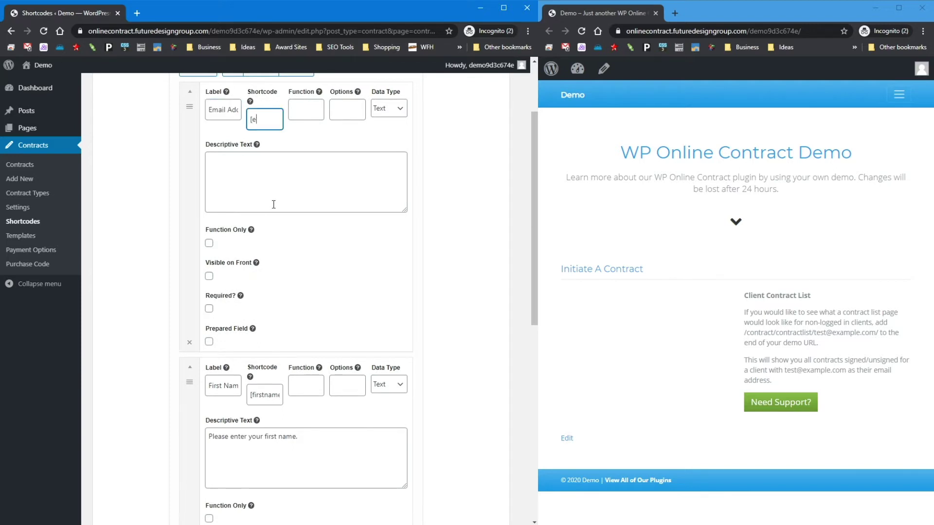
key(BackSpace)
key(BackSpace)
text(mail])
Step: Give the Email Address shortcode the descriptive text "Please enter your email address" and make it visible on front and required
click(238, 165)
text(Please enter your email address)
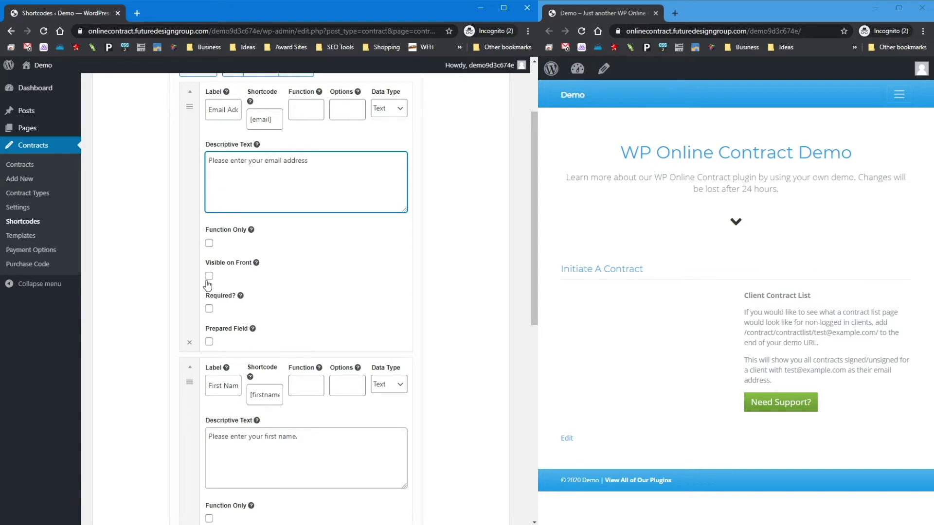
click(209, 276)
click(209, 308)
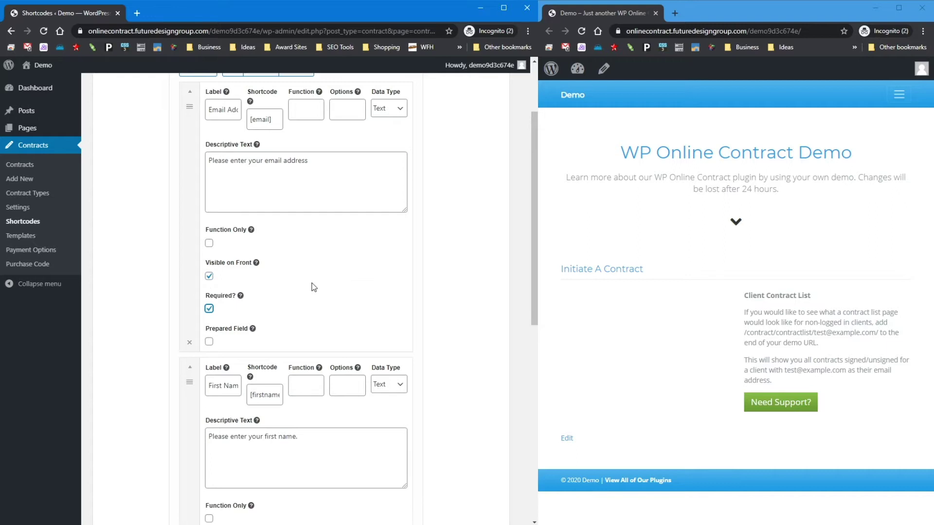
Step: Add a contract shortcode labelled Project Cost with the code [cost], leaving its descriptive text empty
scroll(314, 287, up, 2)
click(190, 173)
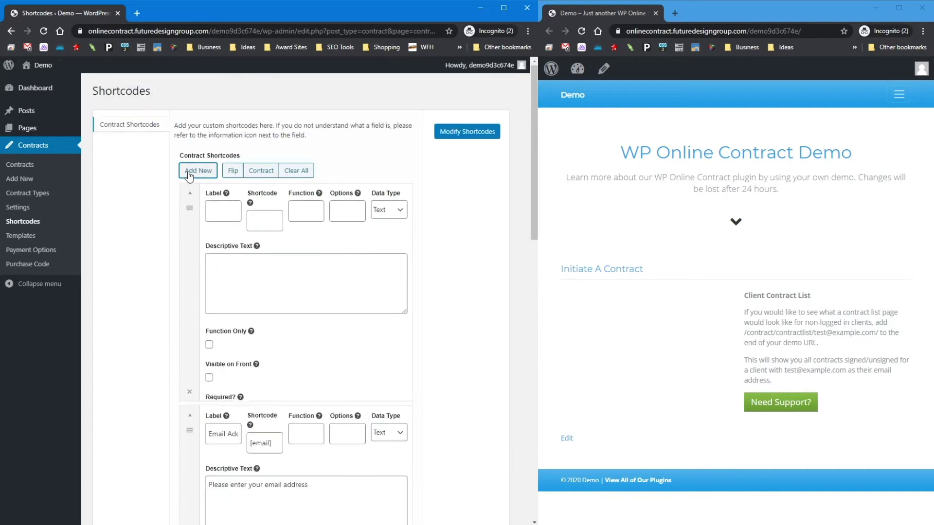
click(220, 212)
text(Pro)
text(ject Cost)
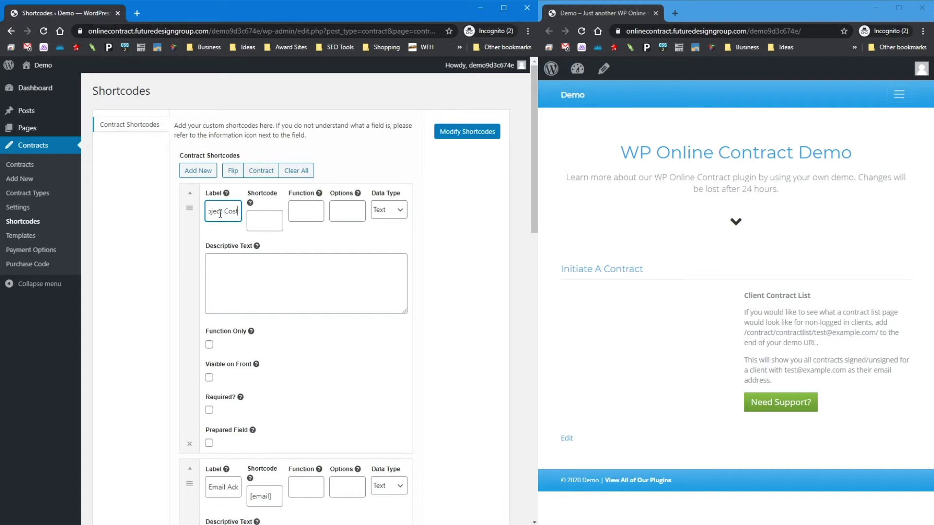
click(263, 220)
text([cost])
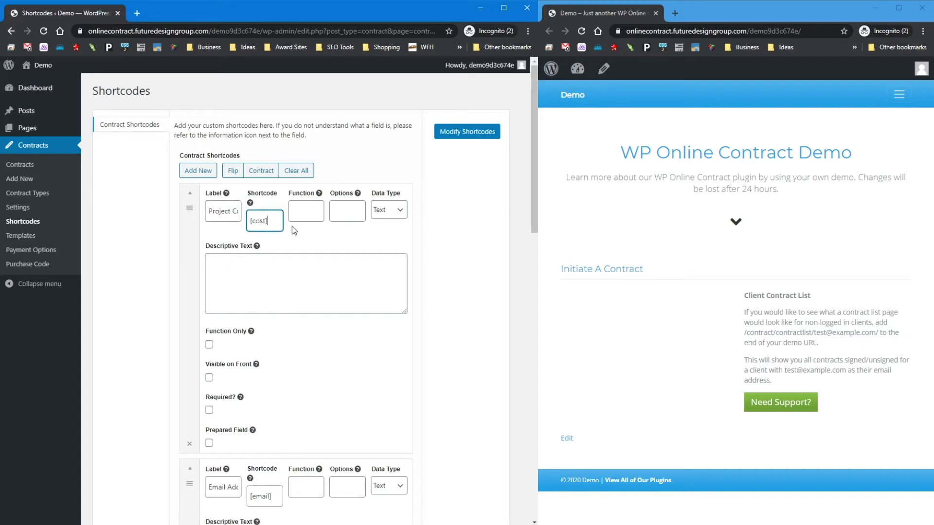
click(227, 277)
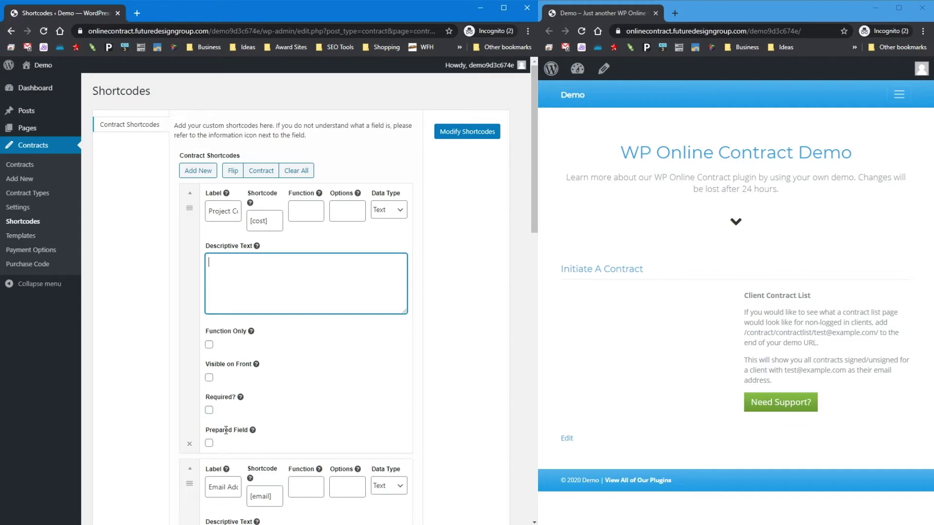
Step: Add a contract shortcode labelled Deposit with the code [deposit]
click(196, 172)
click(214, 210)
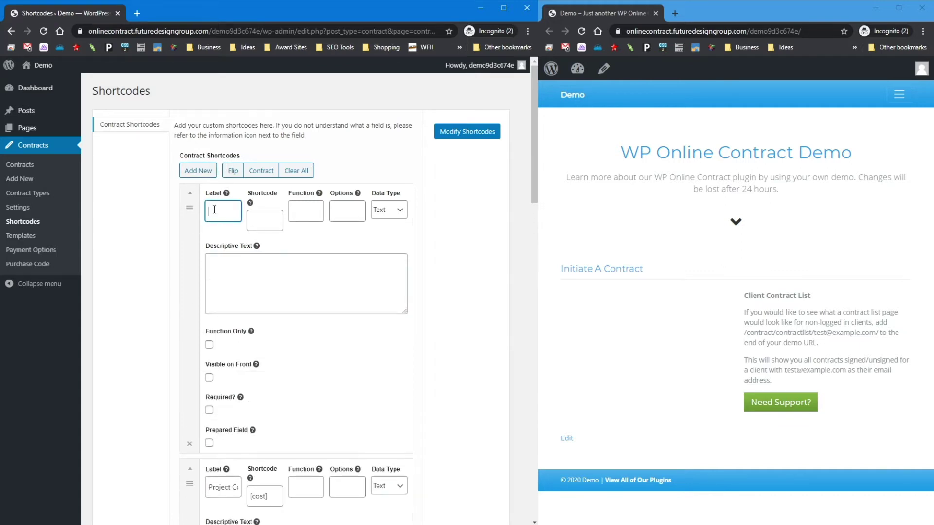
text(Deposit)
key(Tab)
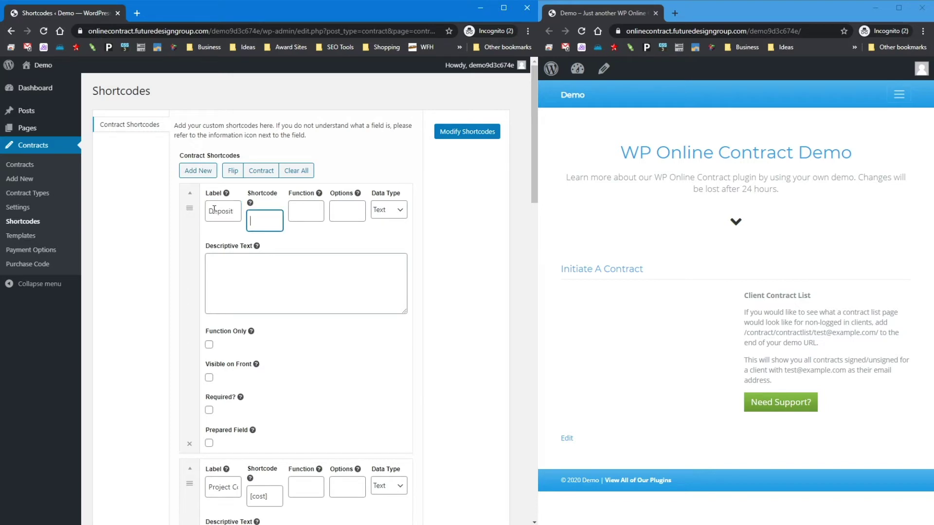
text([deposit])
Step: Set the Deposit shortcode's function to [cost] / 2, mark it Function Only, and save the modified shortcodes
click(308, 209)
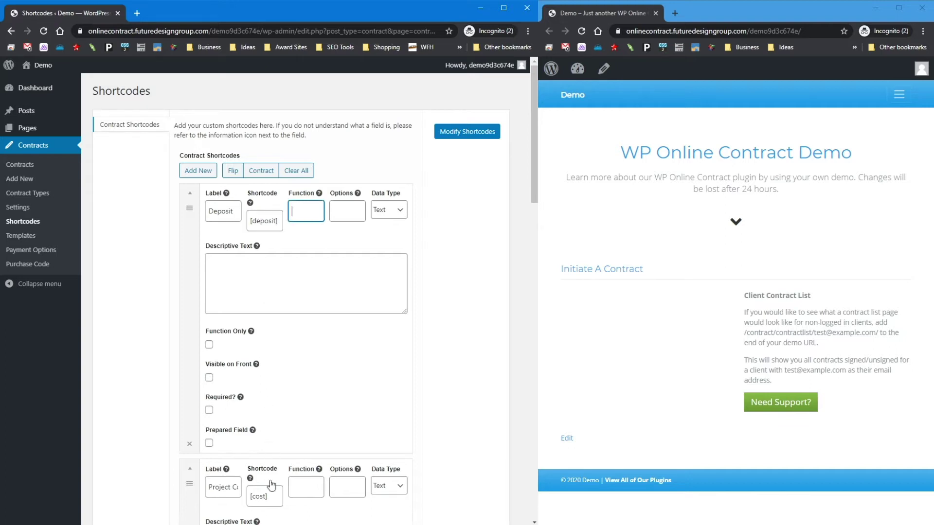
drag(268, 496, 243, 499)
key(ctrl+c)
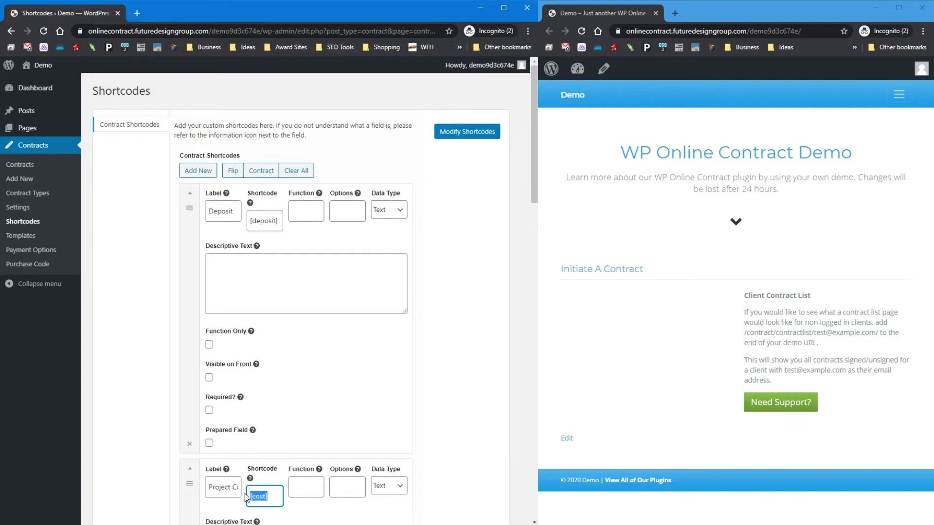
click(302, 212)
key(ctrl+v)
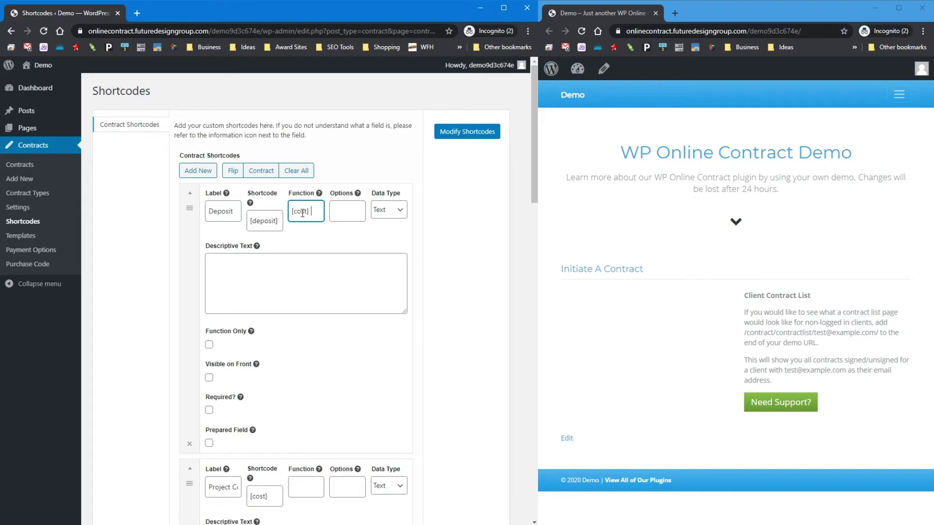
text(/2)
key(Left)
click(210, 345)
drag(292, 211, 328, 212)
click(464, 136)
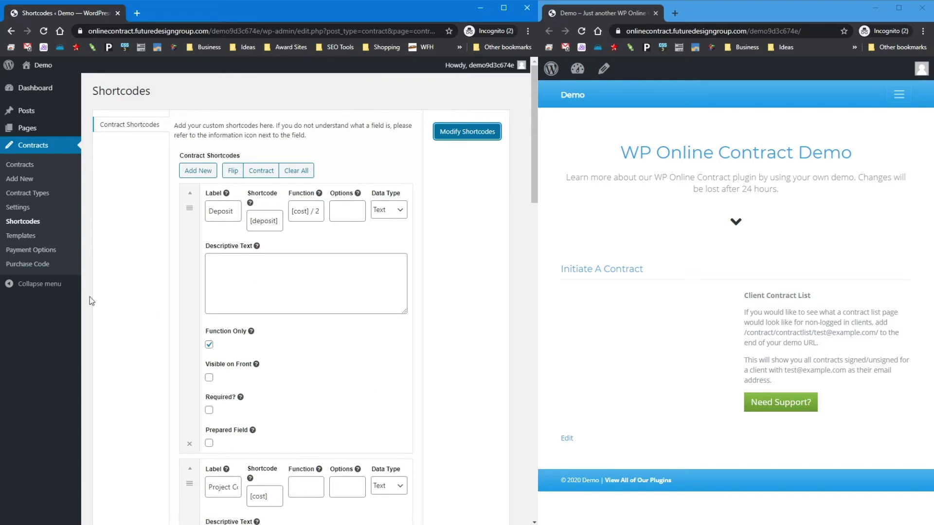
Step: Add a new contract template and copy the listed default and custom shortcodes with their descriptions into its contract content
click(18, 236)
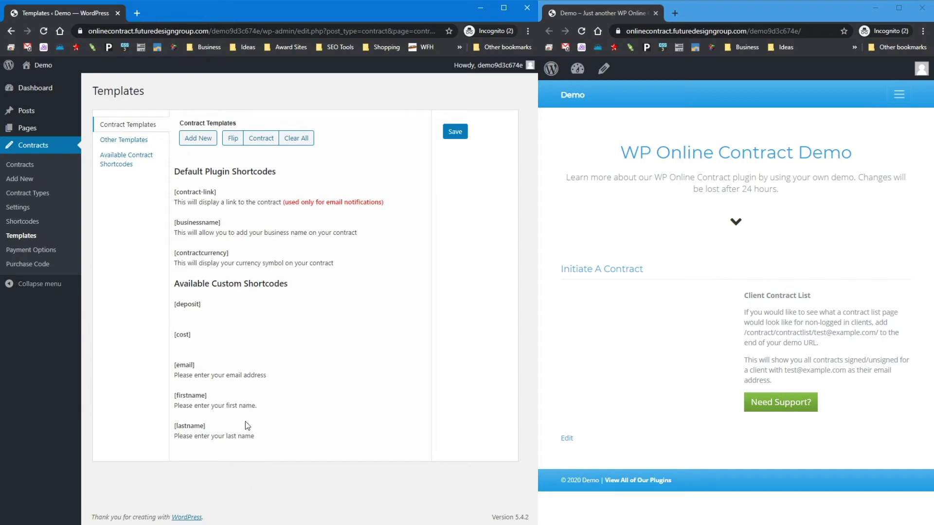
click(188, 140)
scroll(244, 433, down, 3)
drag(275, 474, 172, 224)
key(ctrl+c)
click(250, 153)
key(ctrl+v)
Step: Delete the surplus blank lines between the shortcode entries in the template's contract content
click(222, 368)
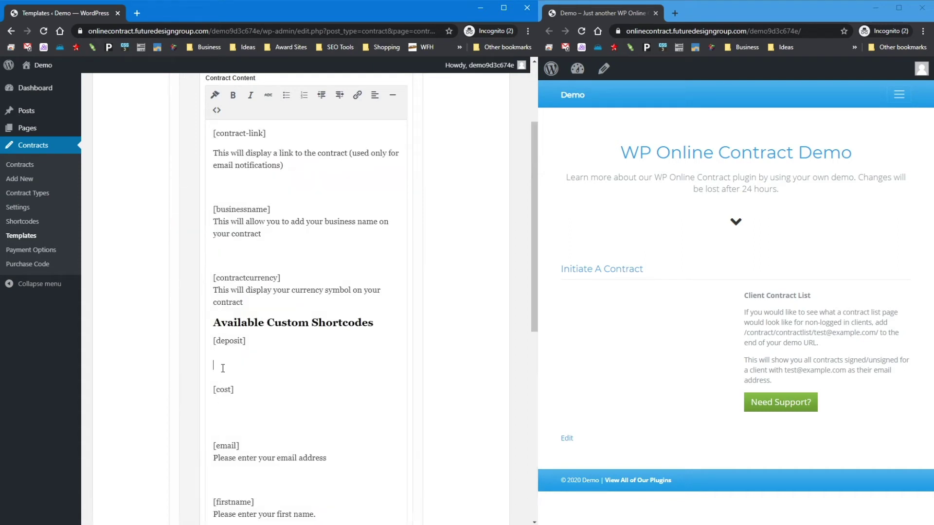
key(Delete)
key(Delete)
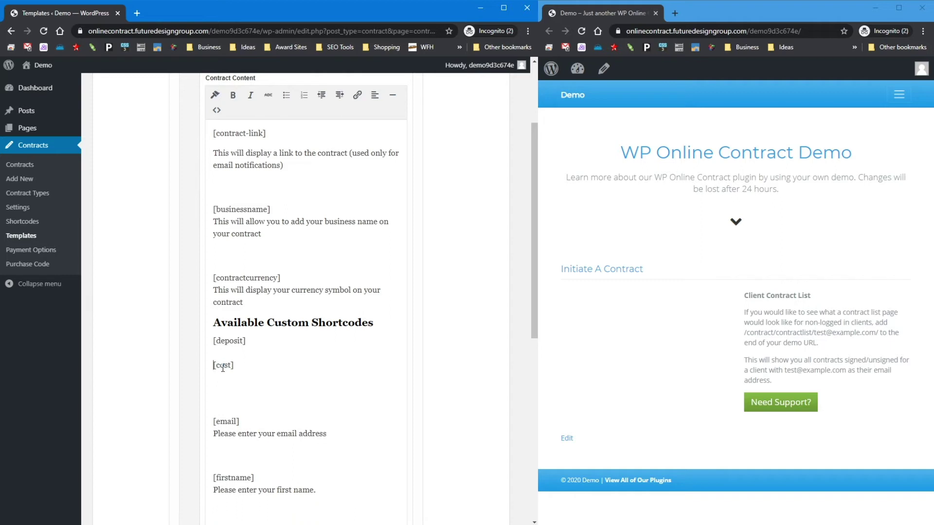
key(Delete)
key(Delete)
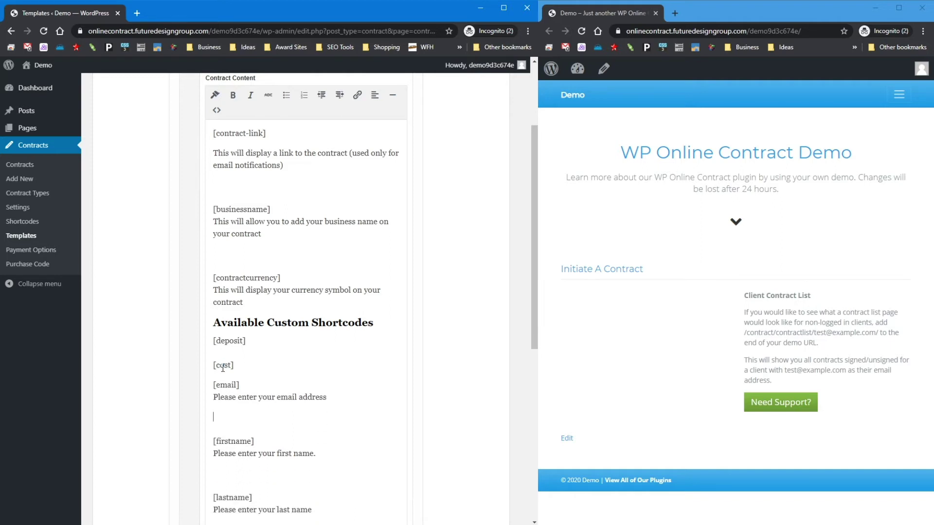
key(Delete)
key(Down)
key(Down)
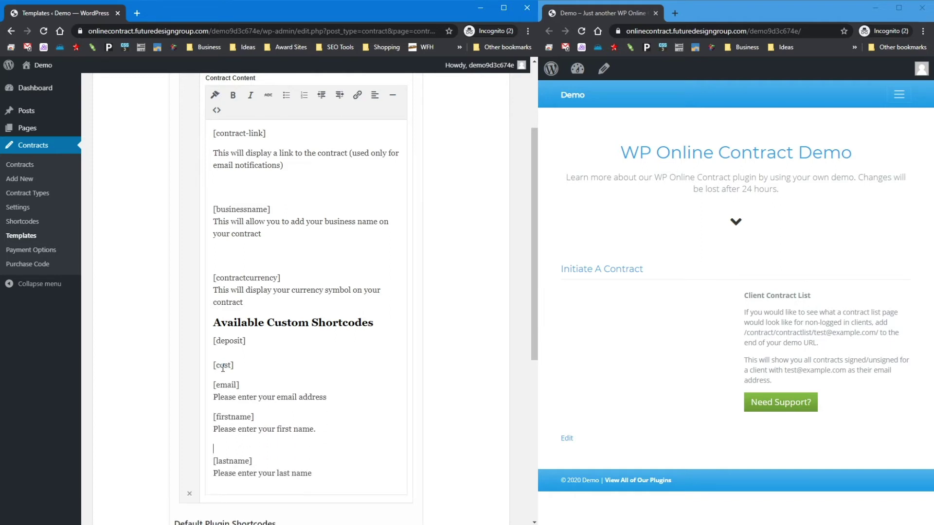
key(Delete)
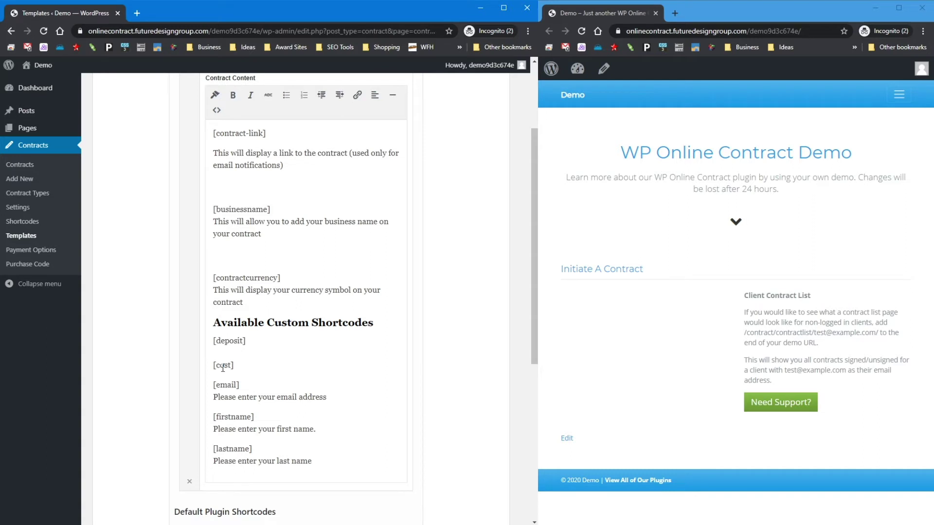
click(218, 261)
key(Delete)
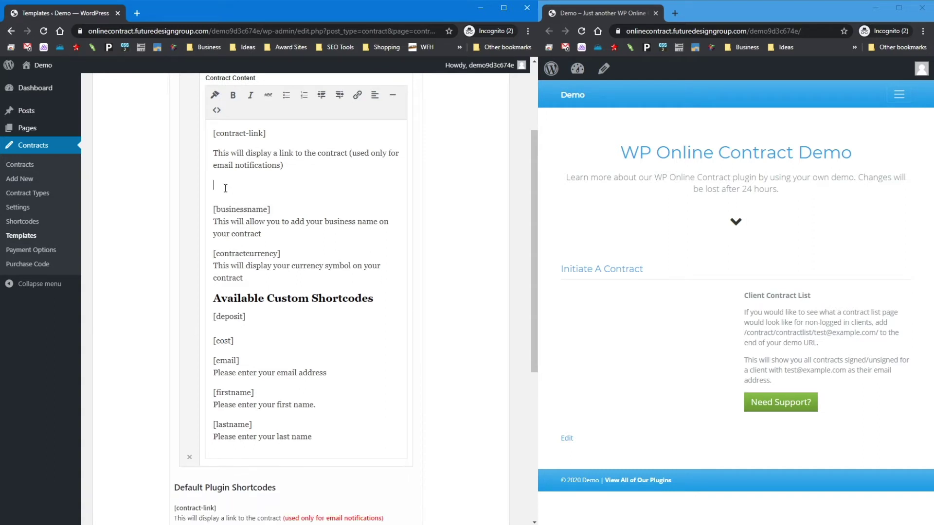
key(Delete)
key(Delete)
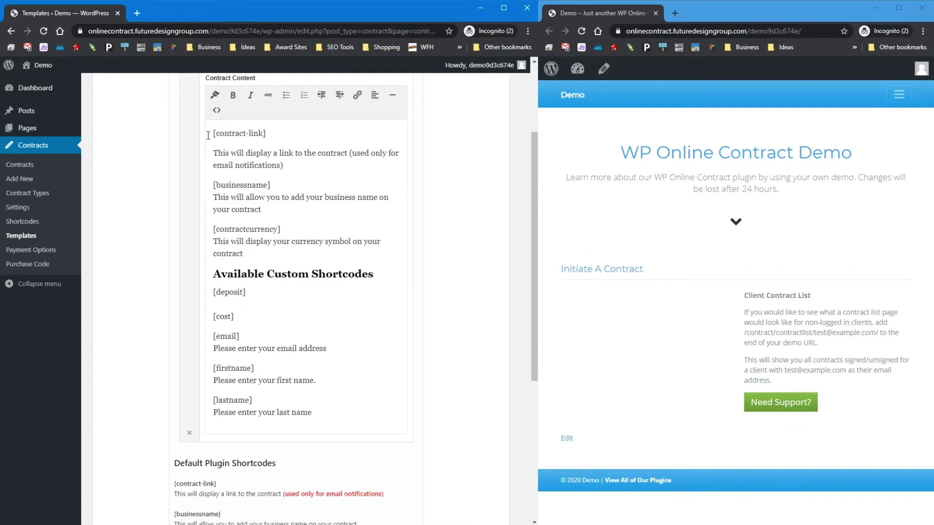
Step: Remove the [contract-link] shortcode and its description from the start of the template's contract content
drag(212, 135, 301, 140)
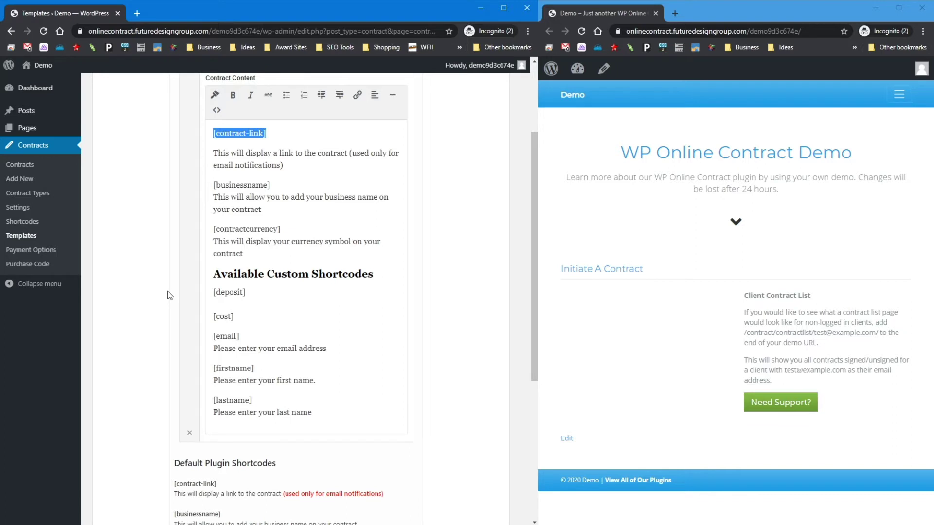
scroll(167, 294, down, 5)
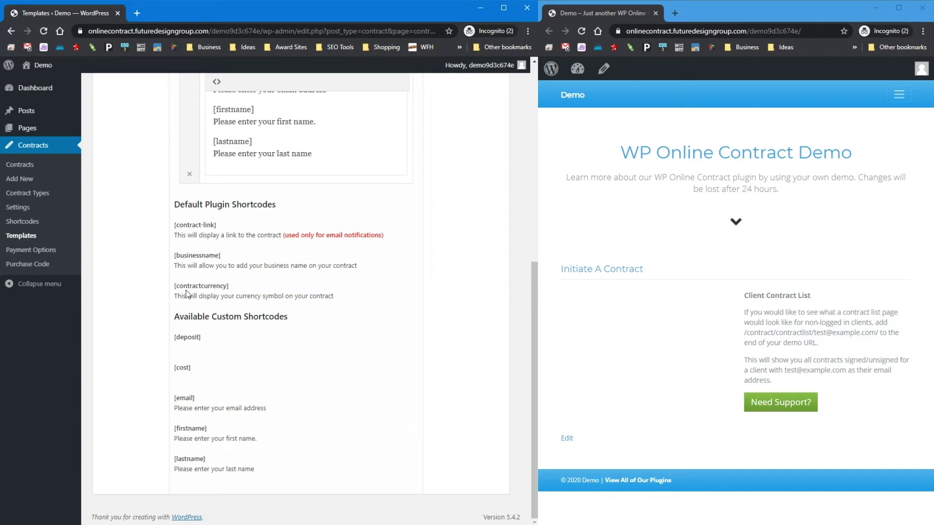
scroll(214, 312, up, 8)
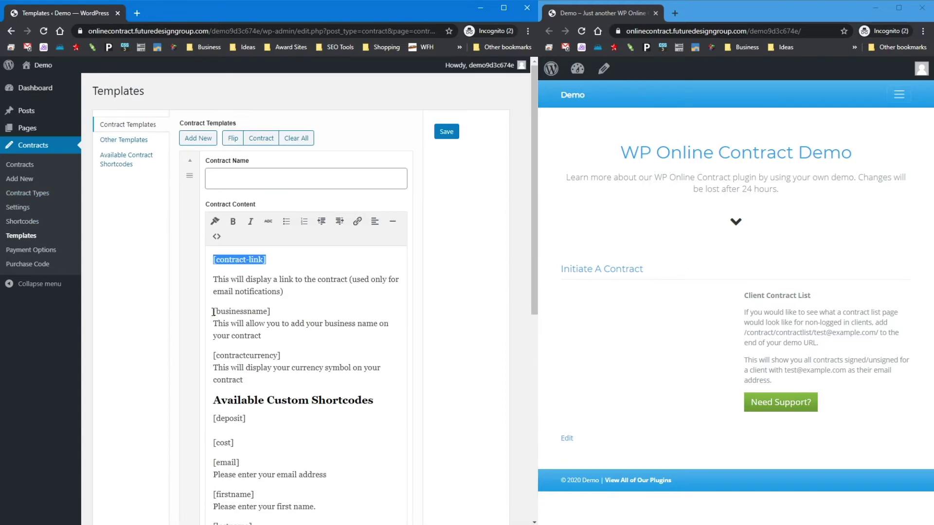
drag(276, 287, 213, 258)
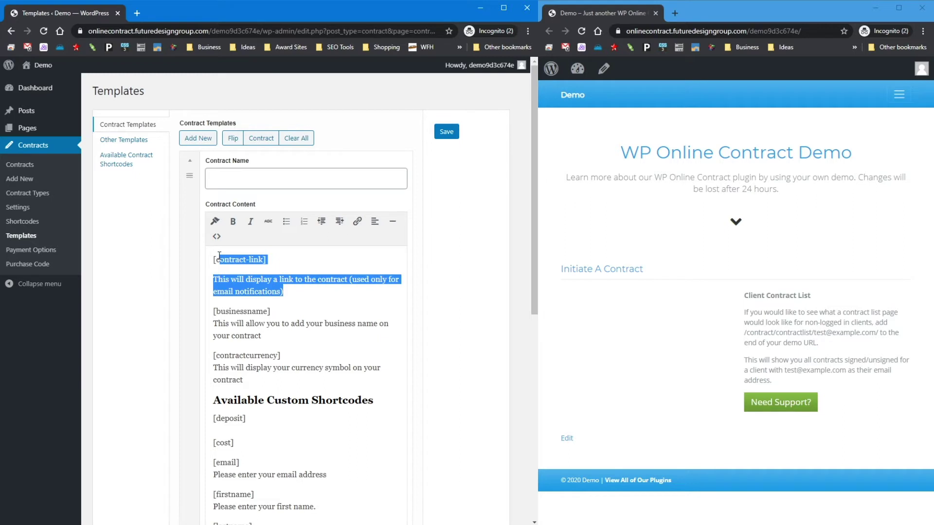
key(BackSpace)
key(Delete)
Step: Name the contract template Demo Test and save the templates
click(264, 179)
text(Demo )
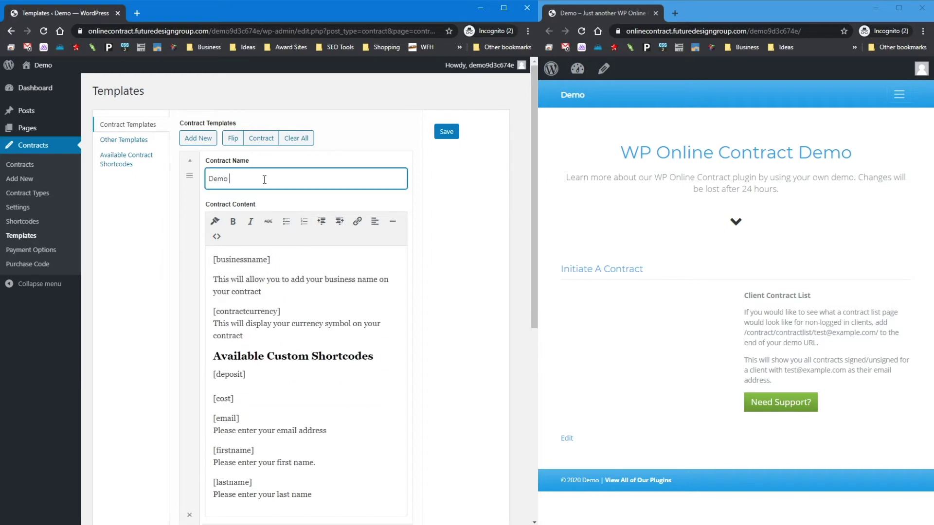
text(Test)
click(446, 132)
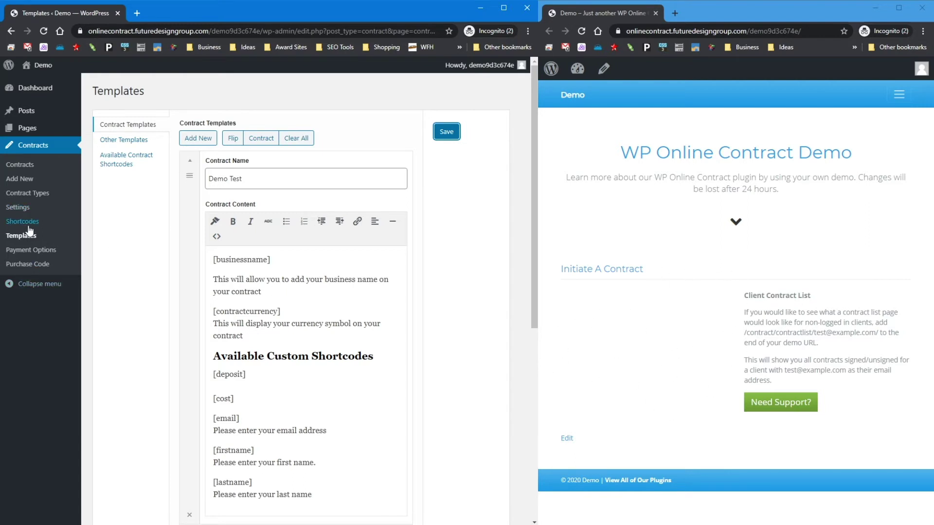
Step: Copy the [clientadd] client initiation shortcode from the advanced shortcodes in the contract settings
click(15, 209)
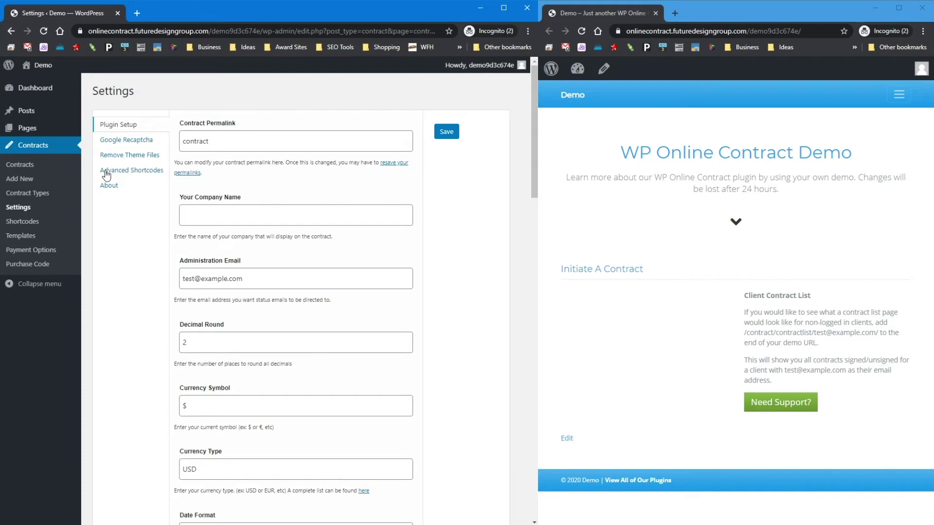
click(120, 172)
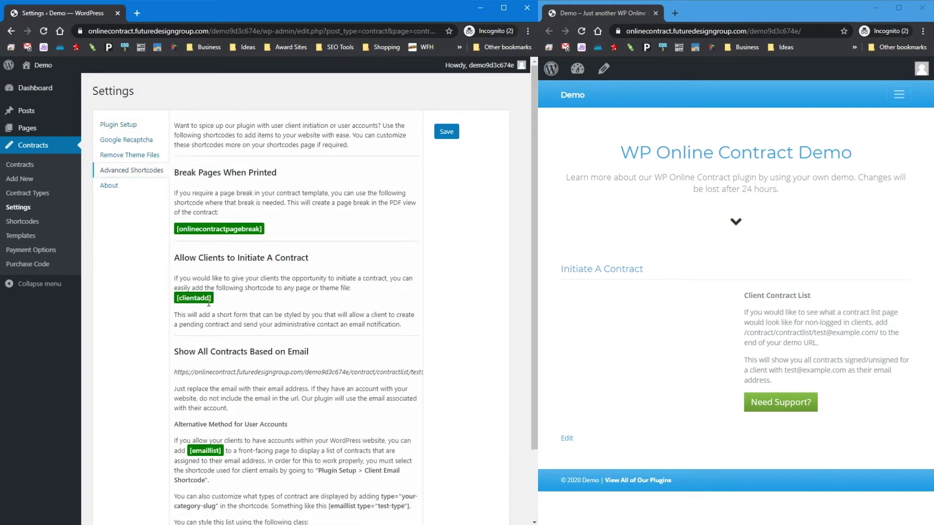
drag(214, 299, 180, 301)
click(202, 370)
Step: Insert a Shortcode block with [clientadd] into the empty column of the Initiate A Contract page, update it, and reload the demo site
click(34, 128)
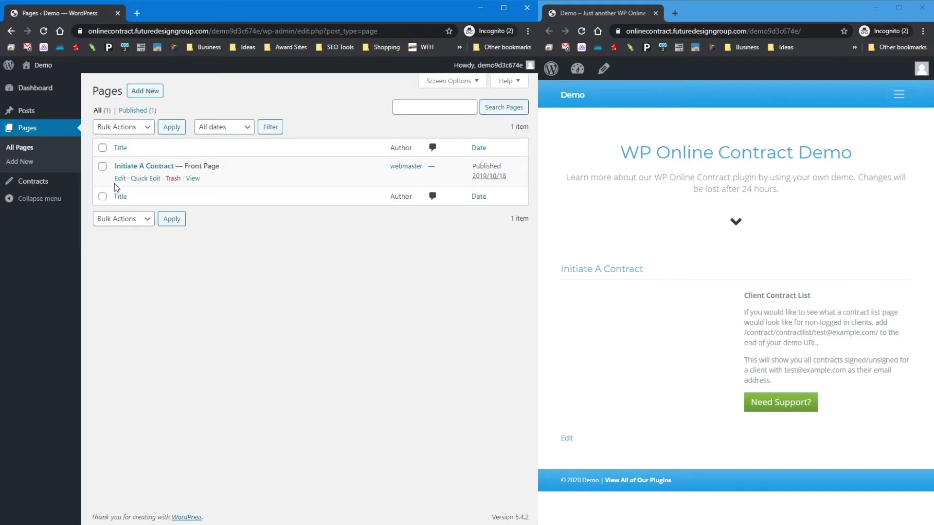
click(120, 178)
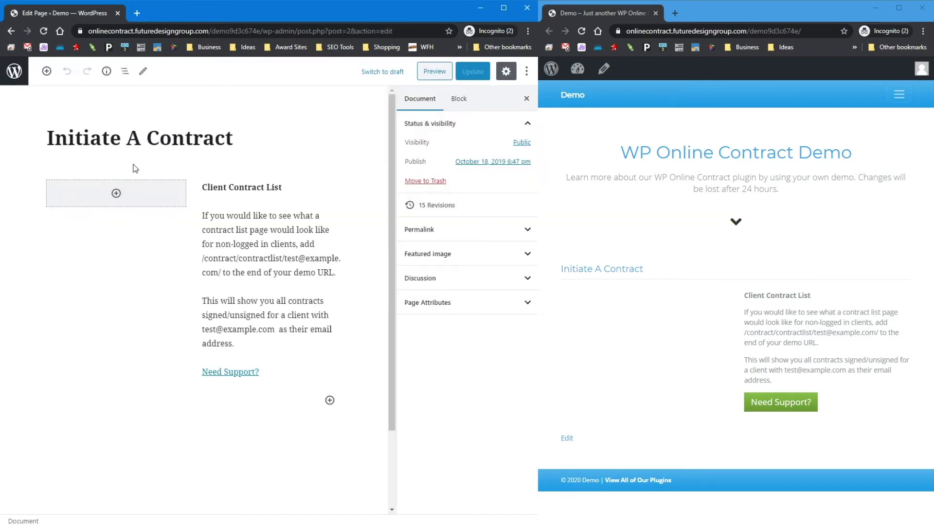
click(116, 193)
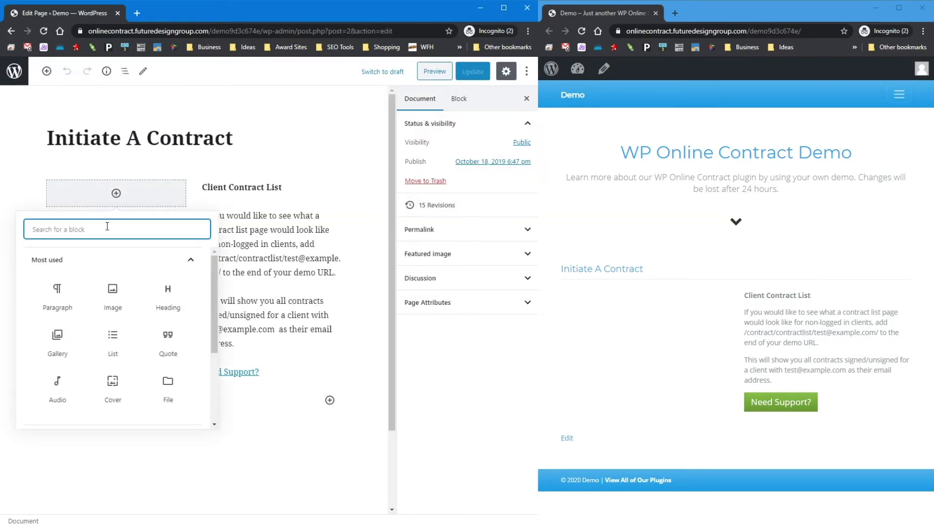
text(short)
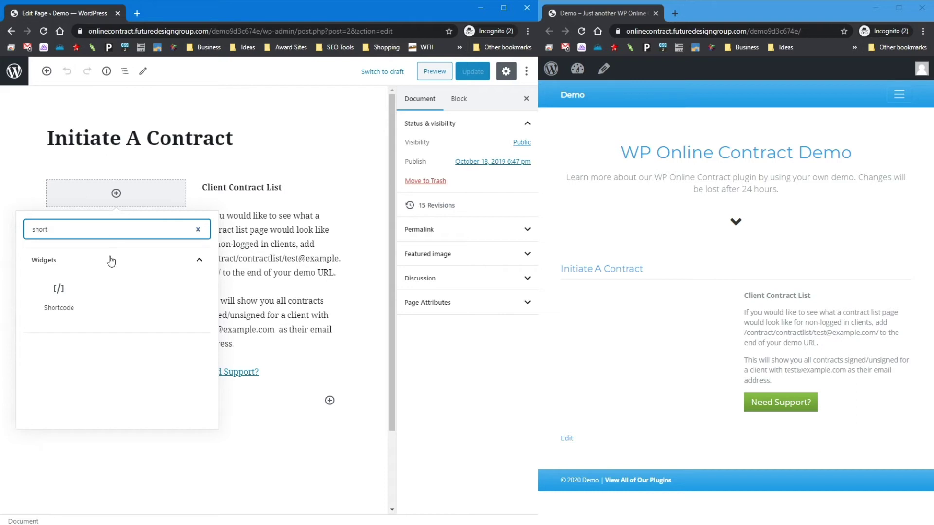
click(68, 301)
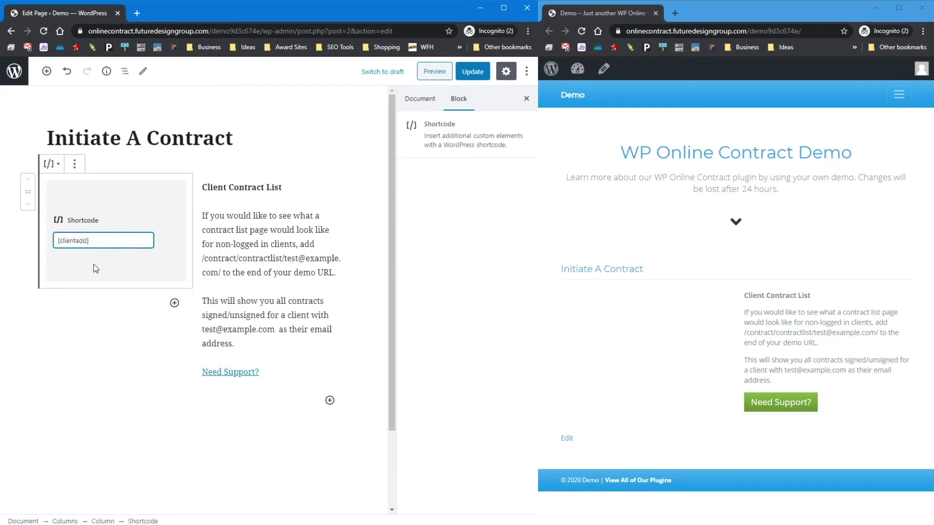
click(470, 74)
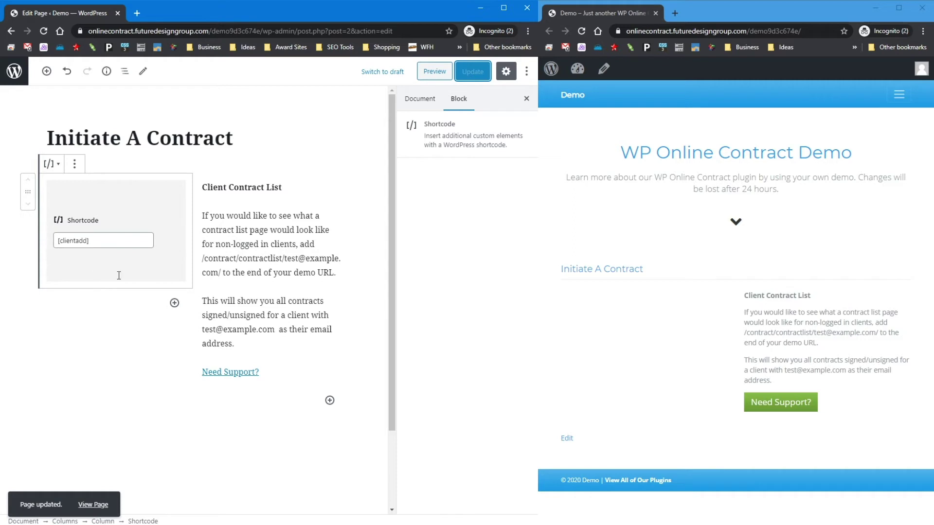
click(585, 31)
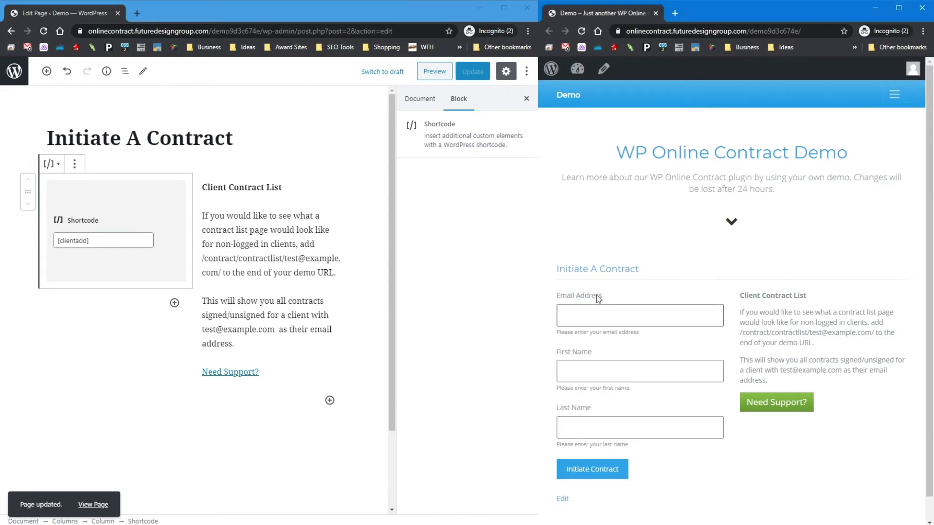
scroll(593, 299, down, 1)
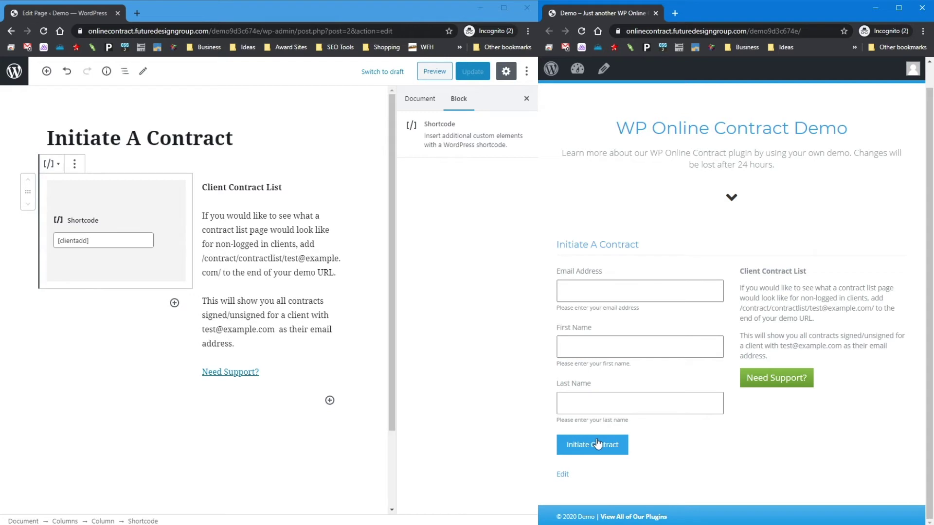
Step: Toggle the option near the end of the contract plugin setup settings, save them, and reload the demo site
click(14, 71)
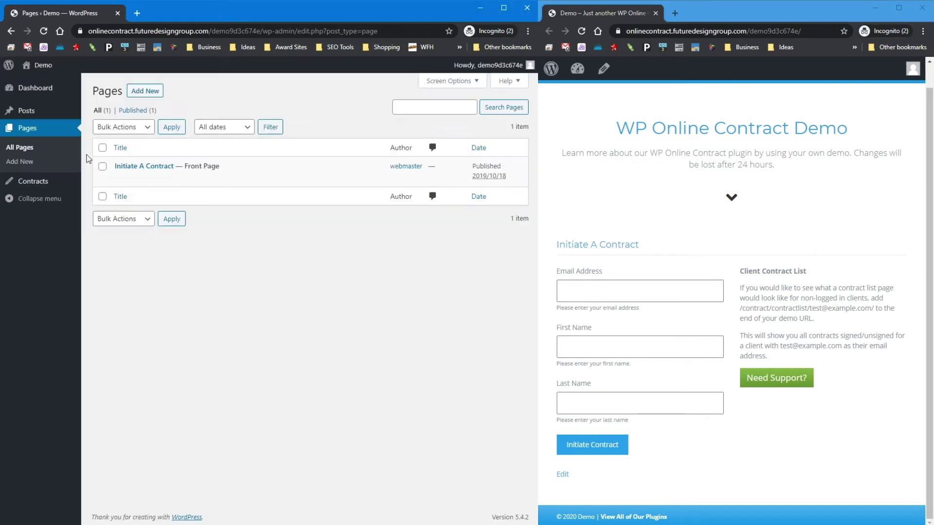
mouse_move(29, 186)
click(104, 226)
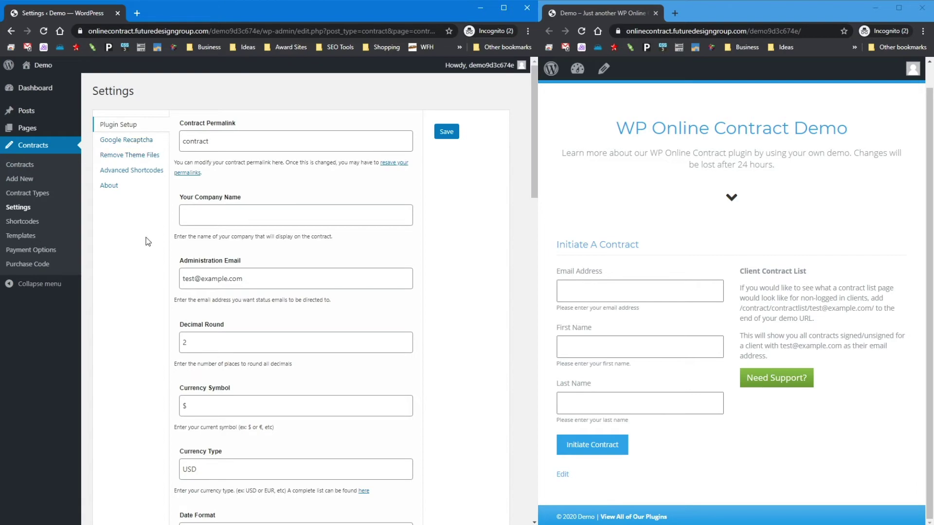
scroll(147, 242, down, 15)
click(188, 157)
scroll(459, 292, up, 15)
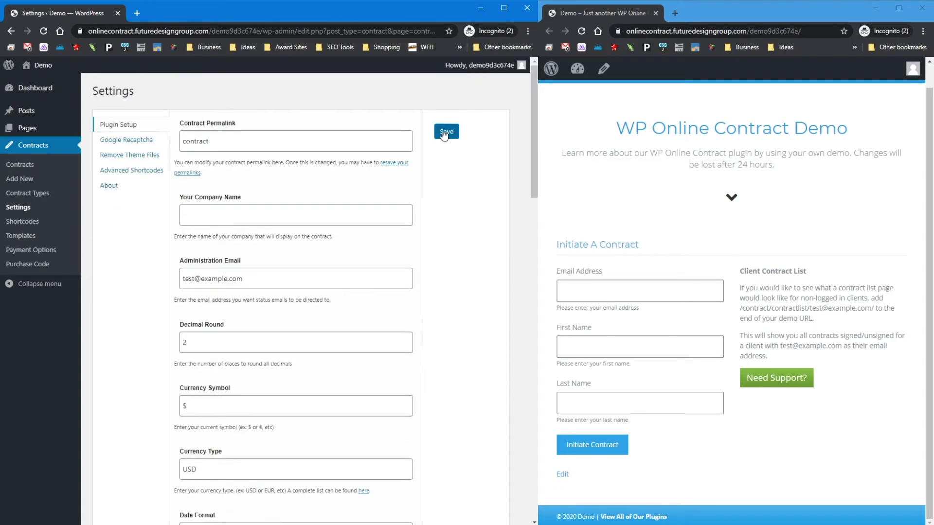
click(444, 133)
click(582, 32)
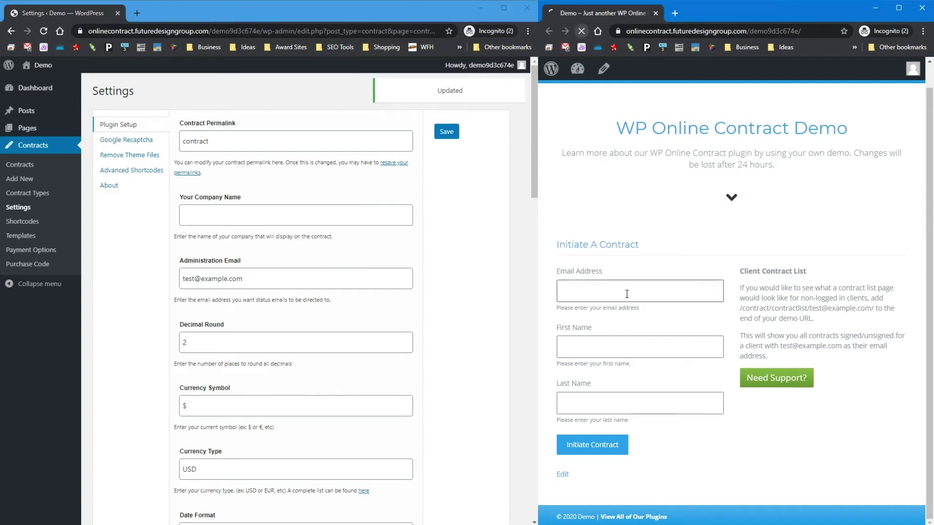
Step: Fill in the Initiate A Contract form with the client's email address, first name and last name, and submit it
click(577, 297)
text(Test@example.com)
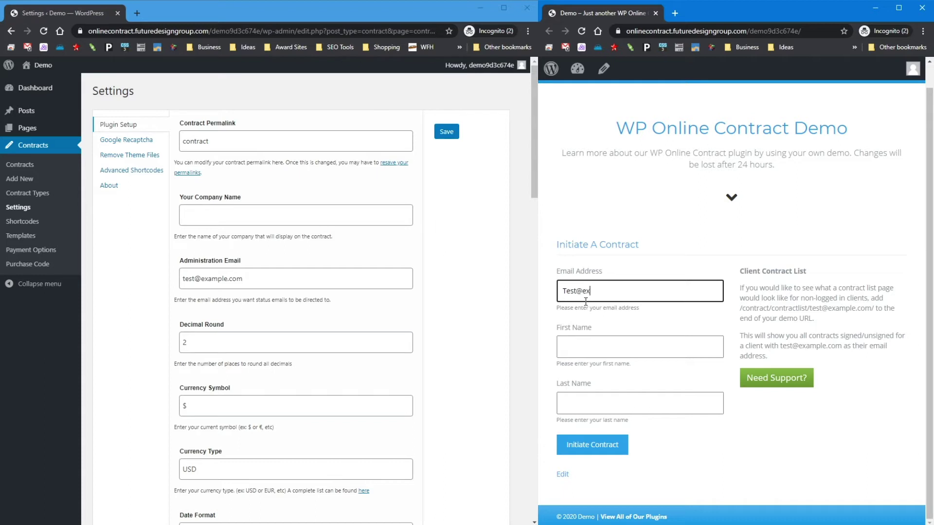
key(Tab)
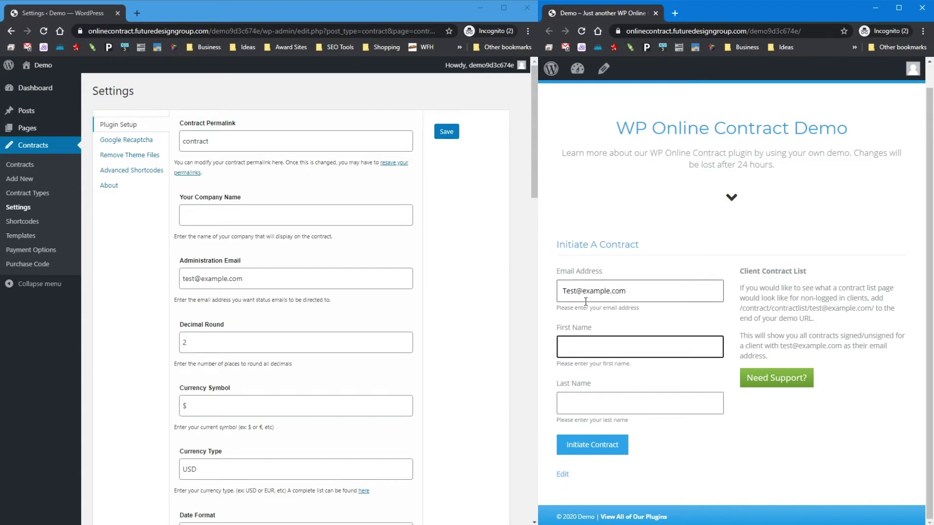
text(Test)
key(Tab)
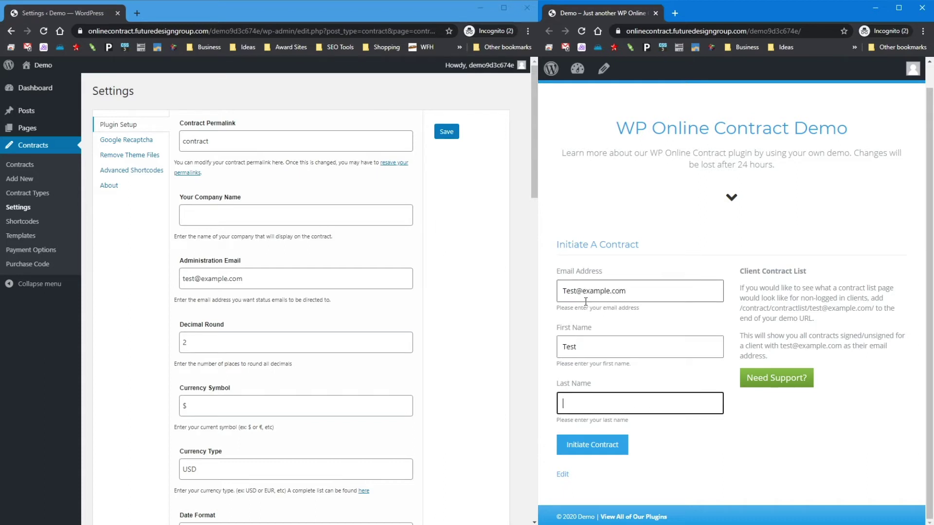
text(Person)
key(Tab)
click(585, 447)
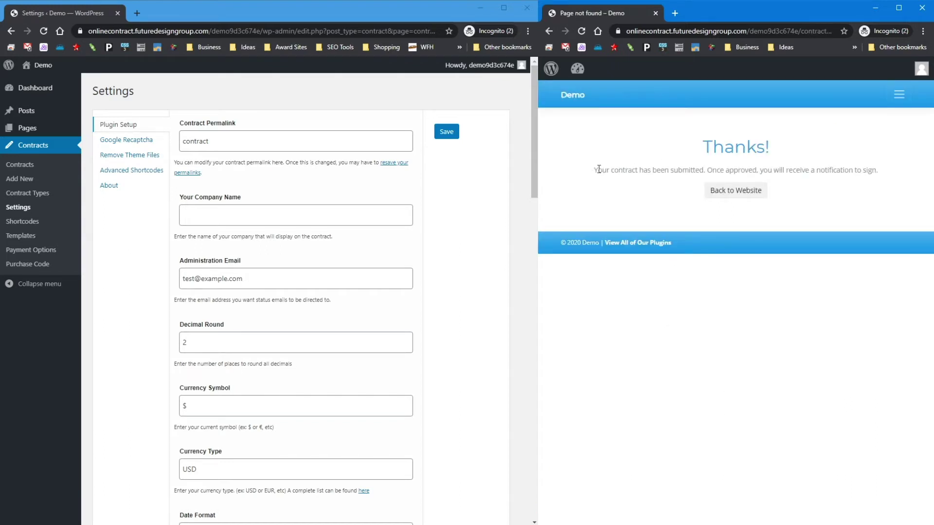
Step: Open the new client-initiated contract from the contracts list for editing
scroll(298, 298, down, 15)
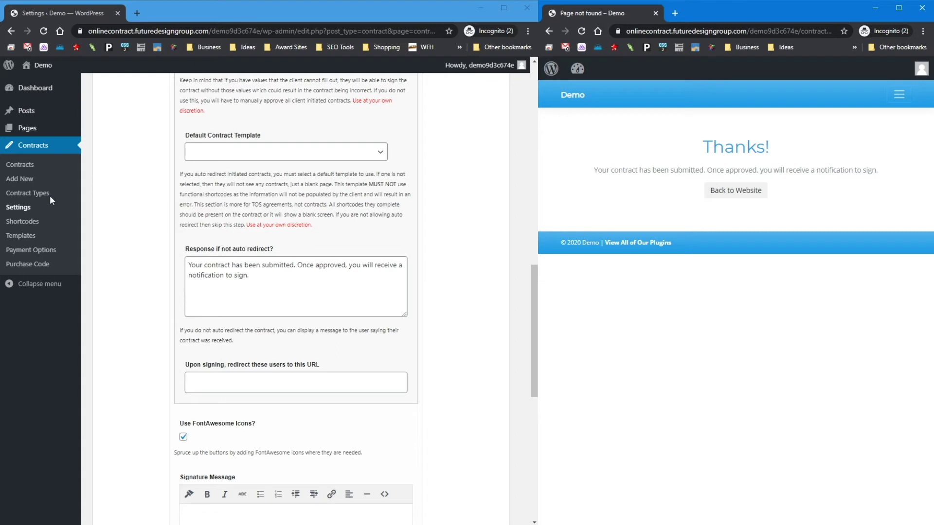
click(19, 165)
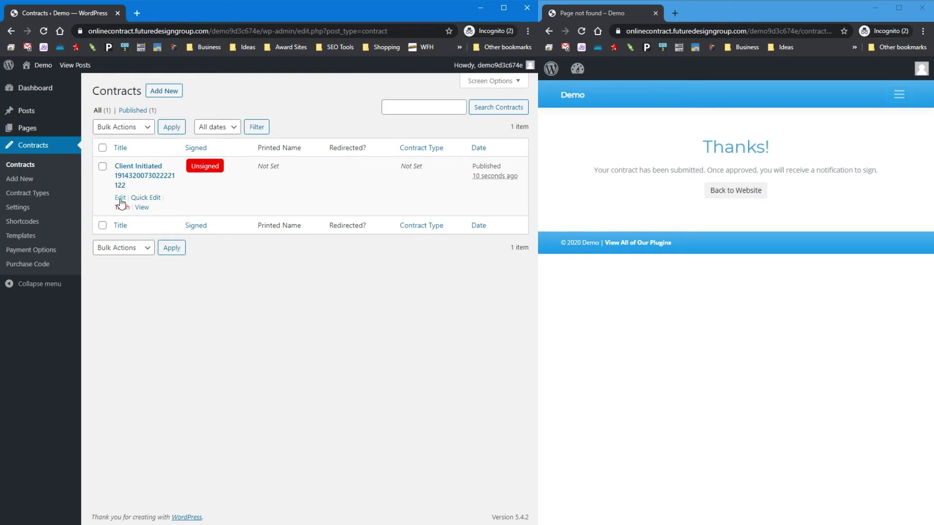
click(120, 198)
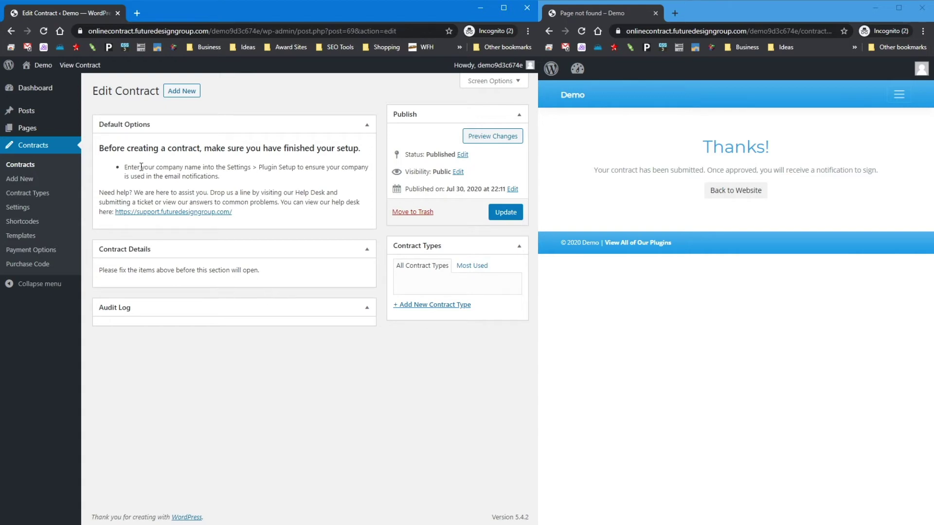
Step: Set the company name to Test Company in the contract plugin setup settings and save them
click(18, 208)
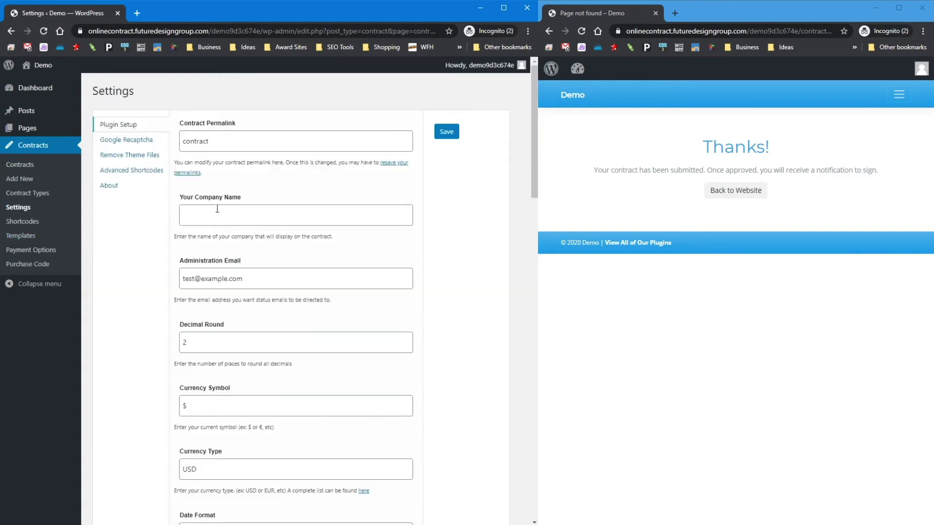
click(217, 209)
text(Test C)
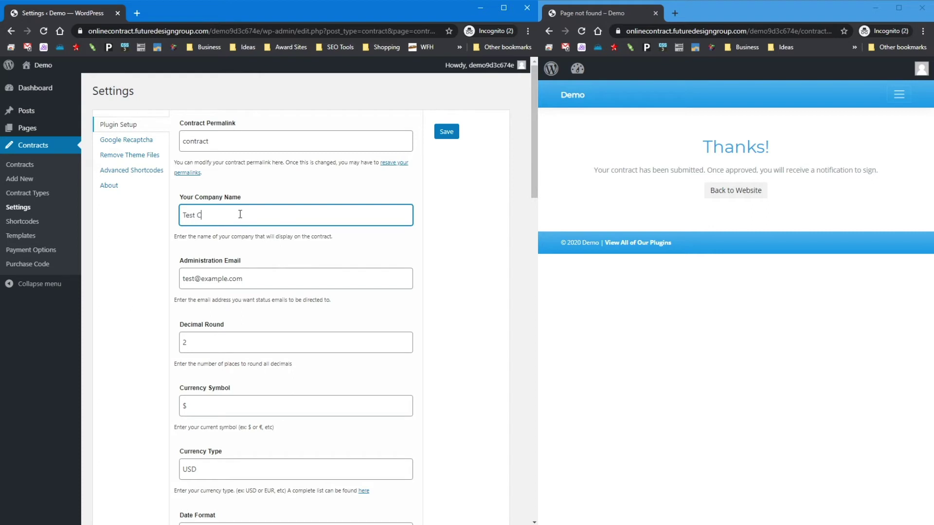
text(aompompany)
click(449, 132)
Step: Reopen the client-initiated contract for editing, and return the client-side site from the thank-you page to its home page
click(22, 165)
click(120, 198)
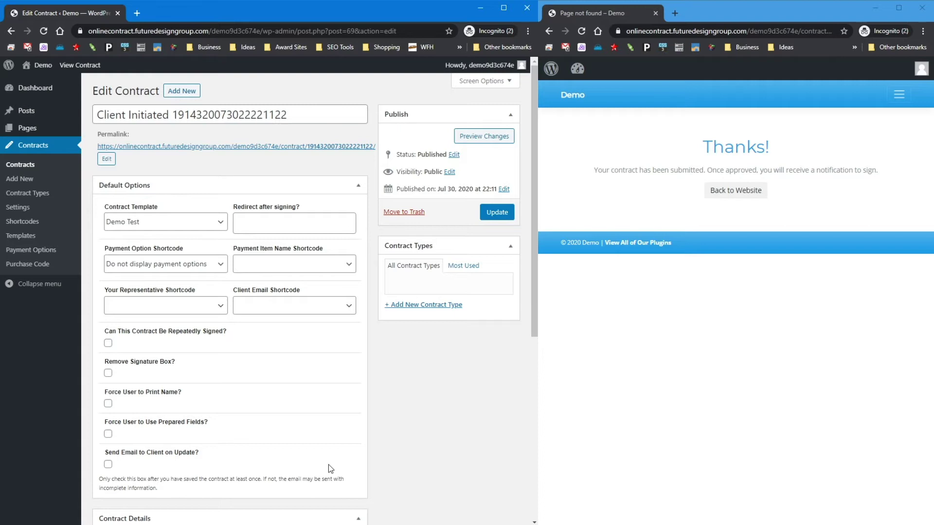
scroll(138, 387, down, 1)
scroll(138, 386, down, 6)
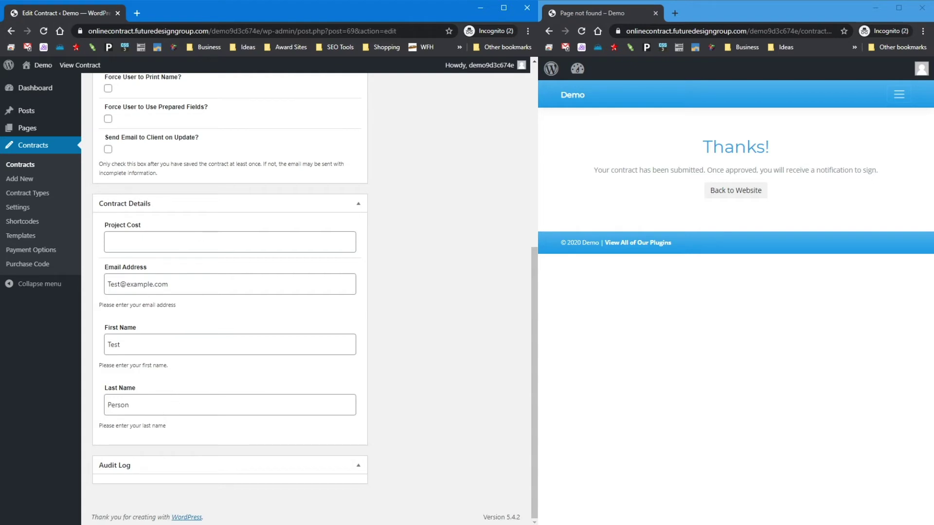
click(743, 192)
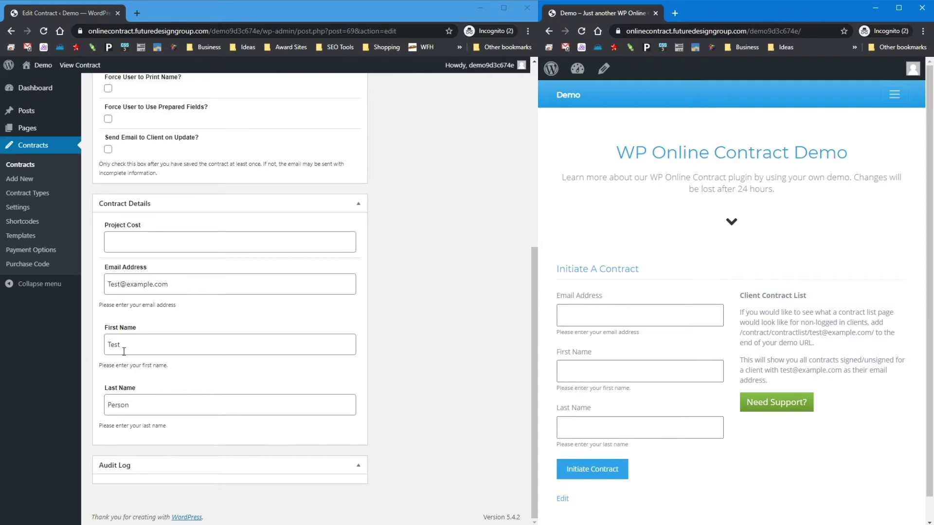
click(130, 237)
text(5000.00)
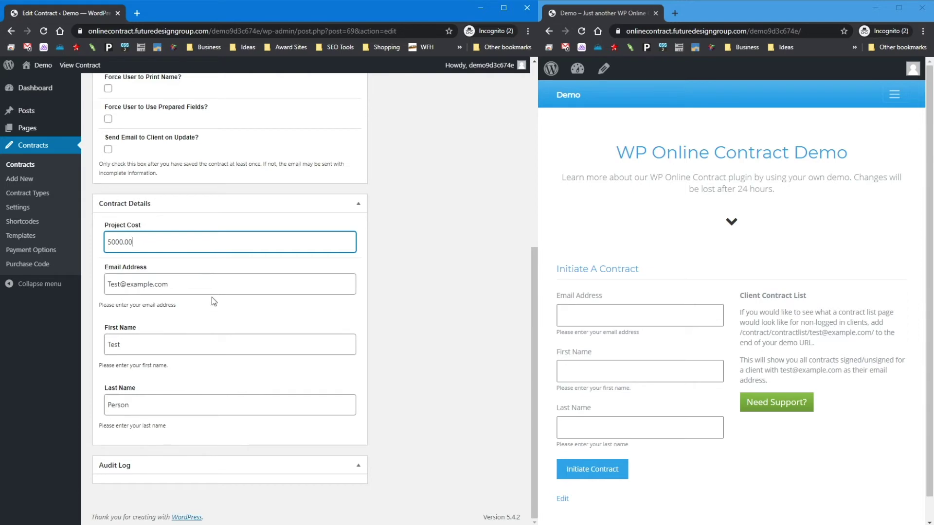
scroll(213, 243, up, 4)
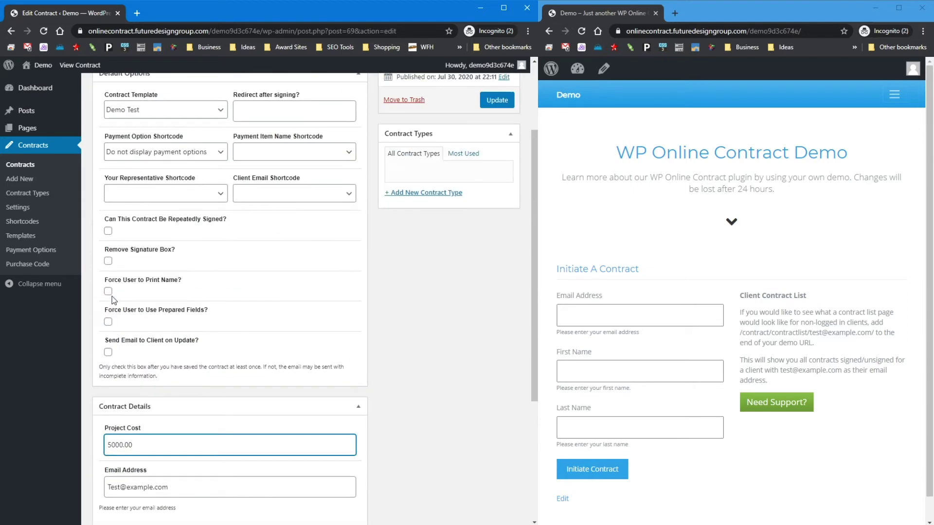
scroll(183, 438, down, 1)
scroll(276, 362, up, 4)
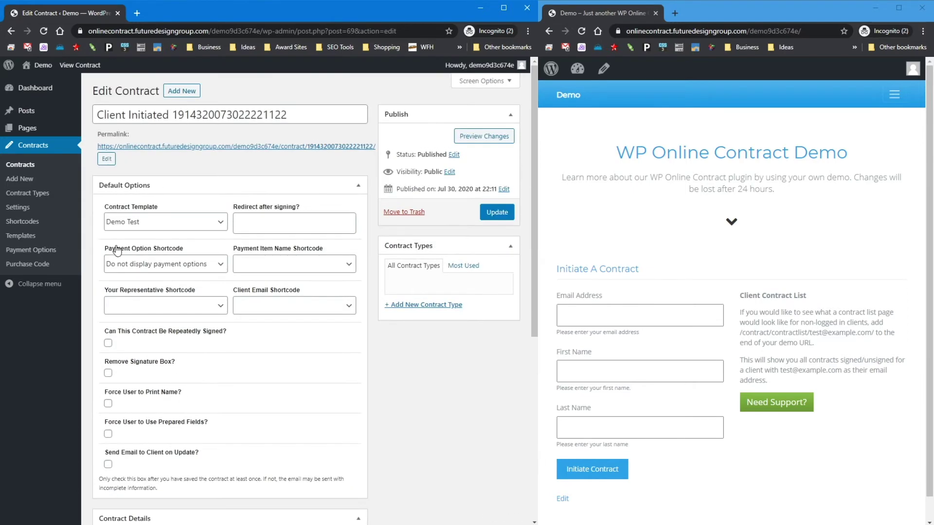
scroll(275, 362, down, 4)
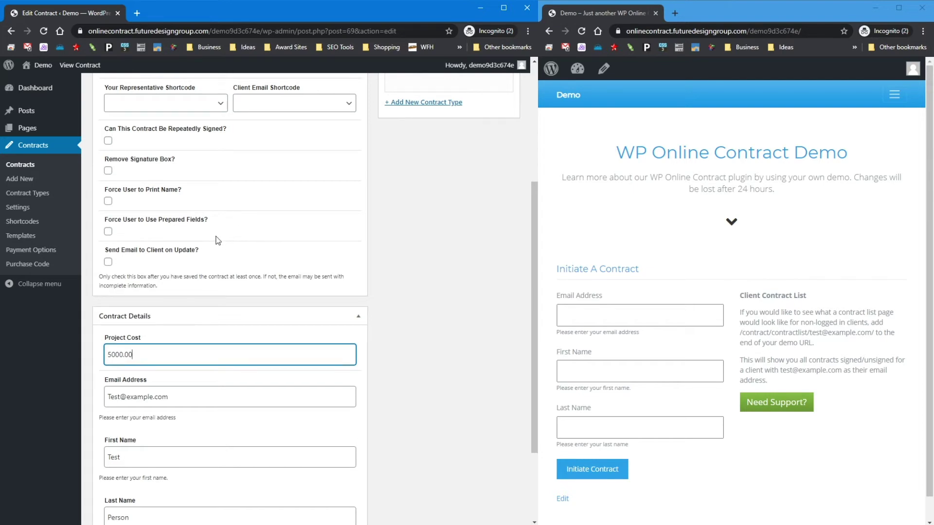
scroll(197, 307, up, 3)
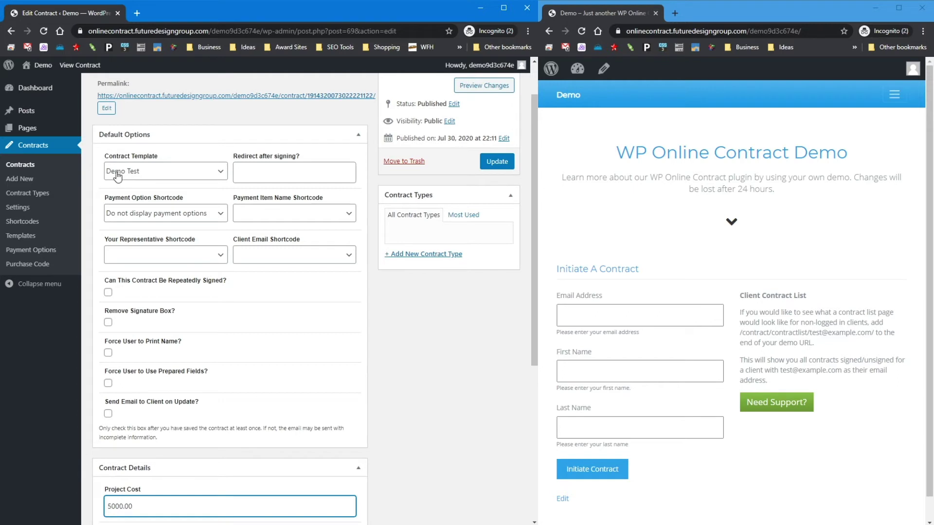
click(245, 171)
click(263, 199)
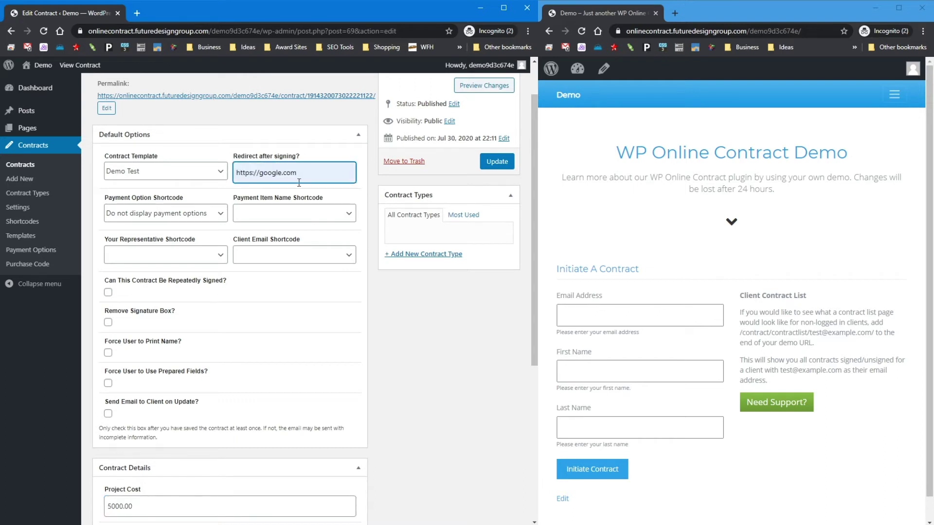
Step: Set the contract's payment option shortcode to Deposit, payment item name to Email Address, representative to First Name and client email to Email Address
click(154, 217)
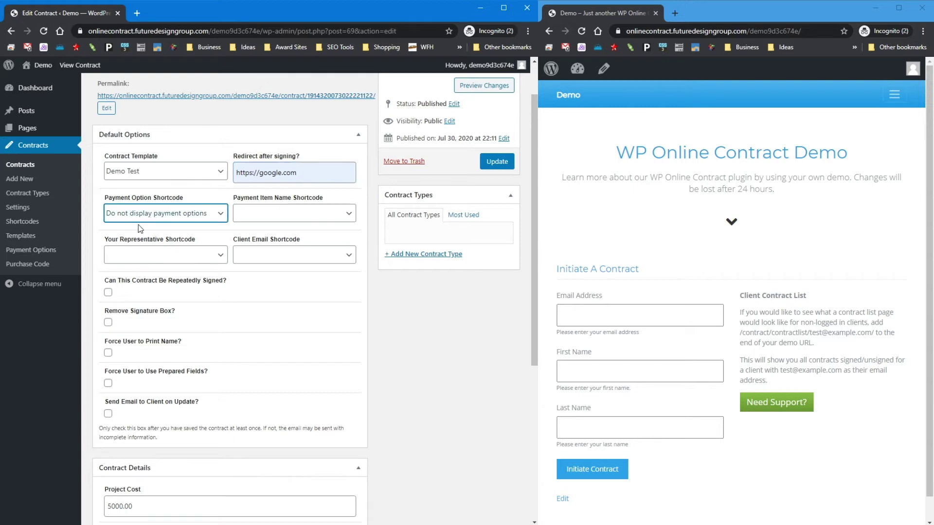
key(Down)
key(Tab)
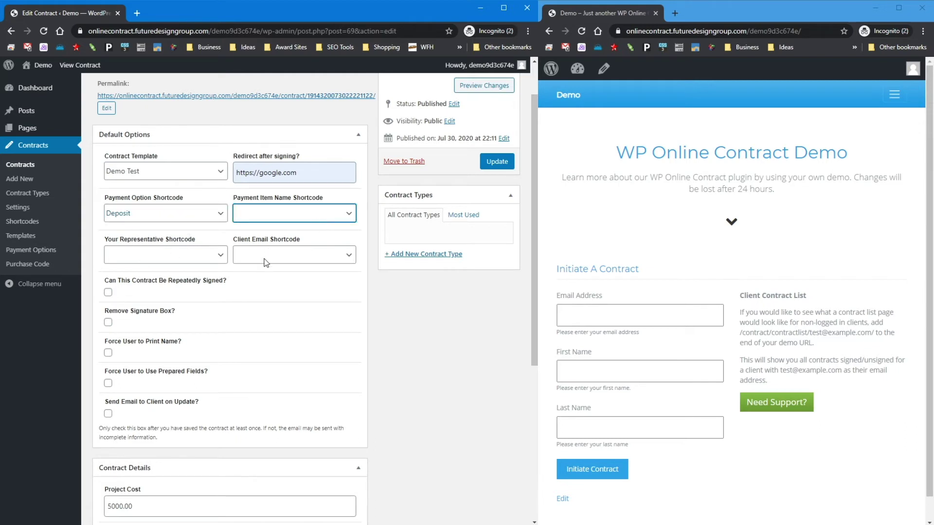
key(Down)
key(Tab)
key(Down)
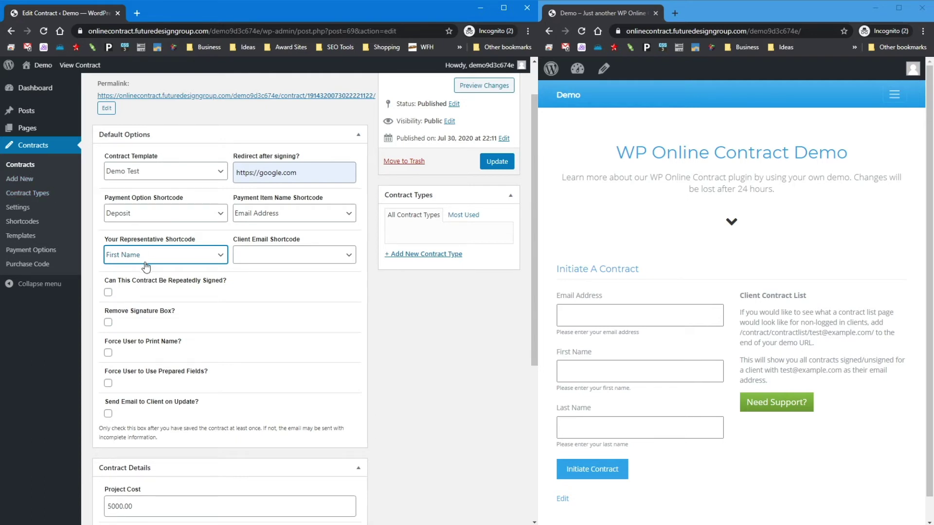
key(Tab)
click(266, 300)
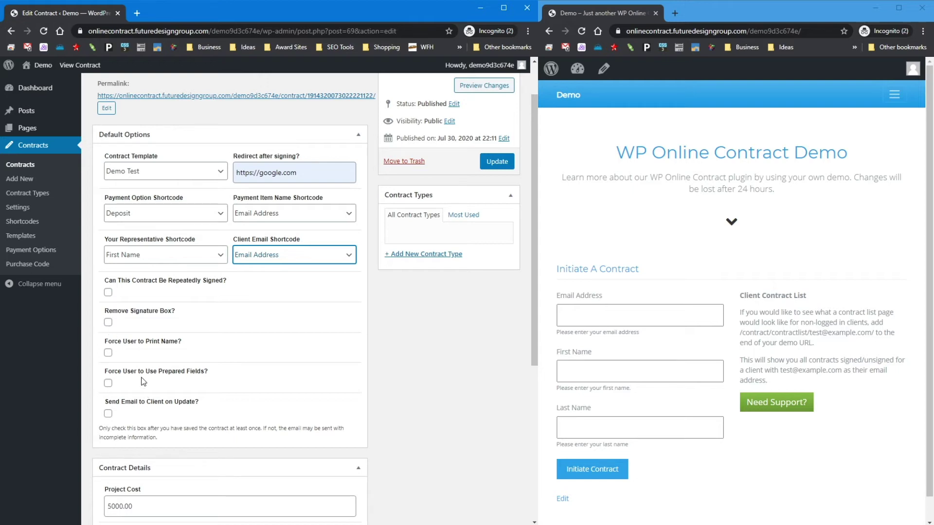
Step: Force the user to print their name on the contract, leave emailing the client on update off, and update the contract
click(108, 353)
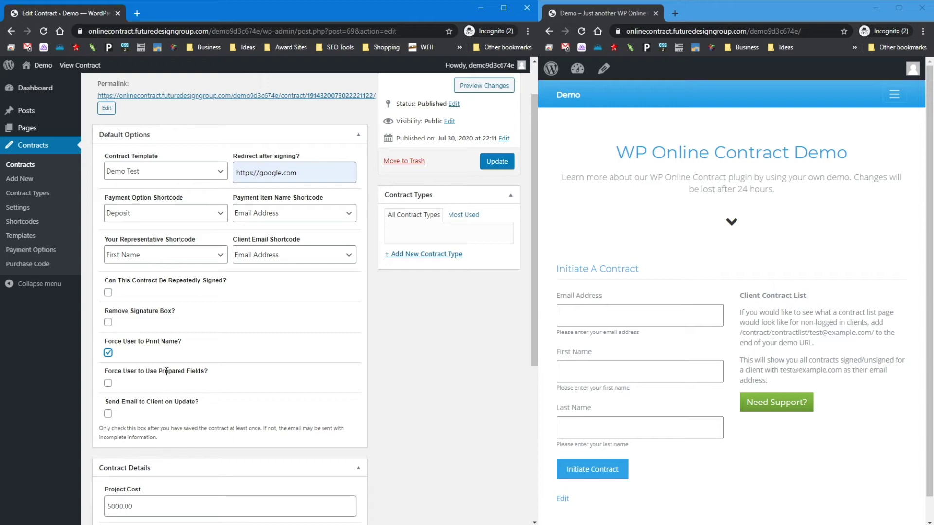
click(108, 415)
click(108, 414)
scroll(195, 424, down, 5)
scroll(258, 427, up, 7)
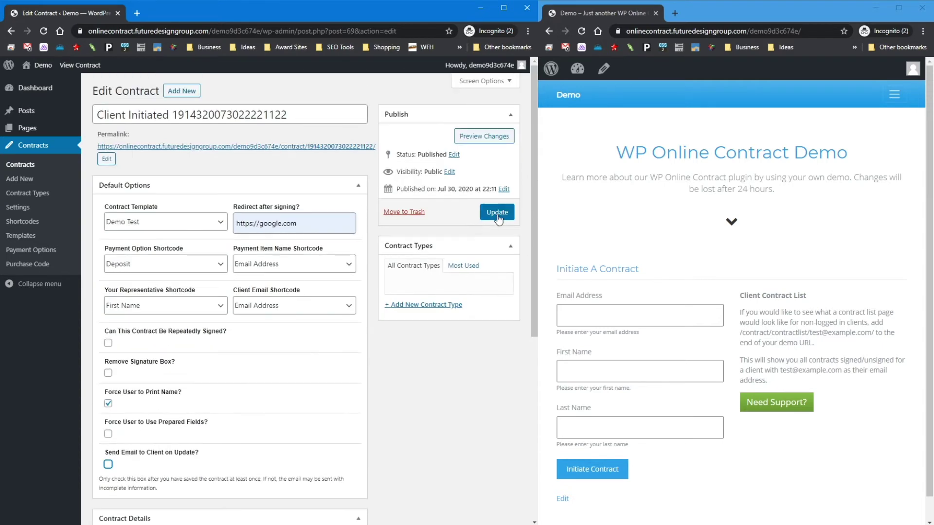
click(497, 214)
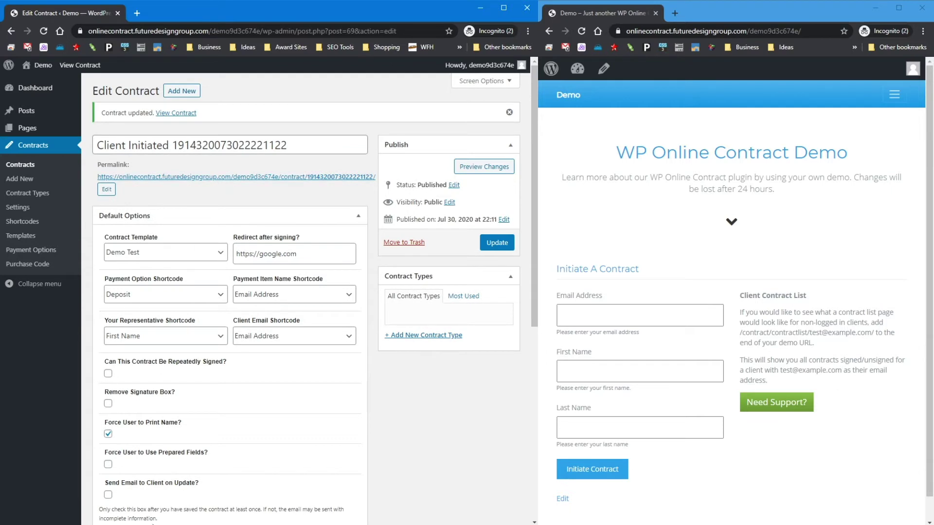
Step: Open the contract's public page from its permalink and examine the company name, currency symbol, cost and client values filled in by the shortcodes
click(210, 178)
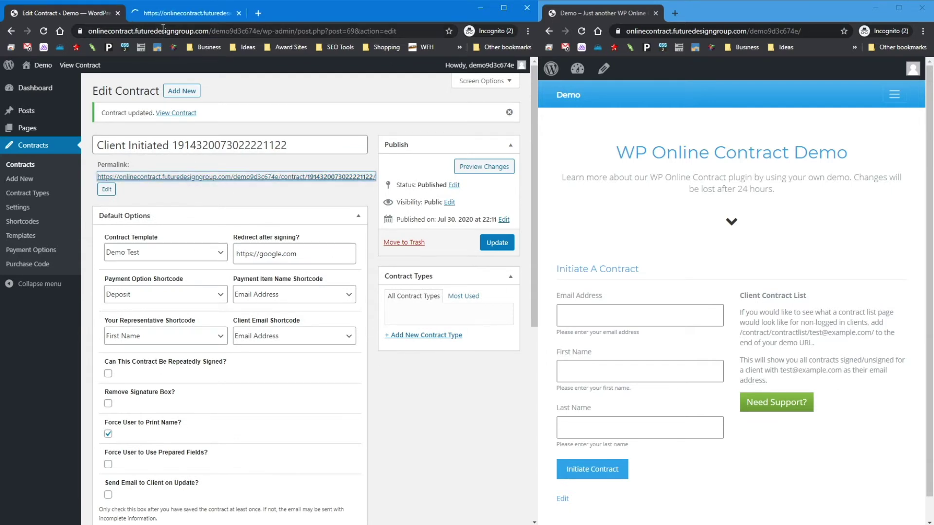
click(165, 15)
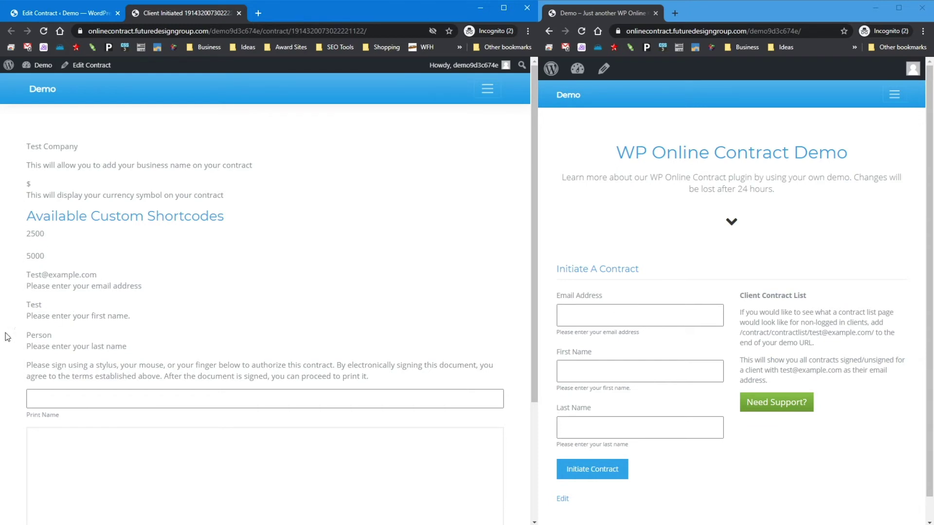
drag(23, 256, 46, 256)
double_click(30, 233)
drag(28, 146, 81, 149)
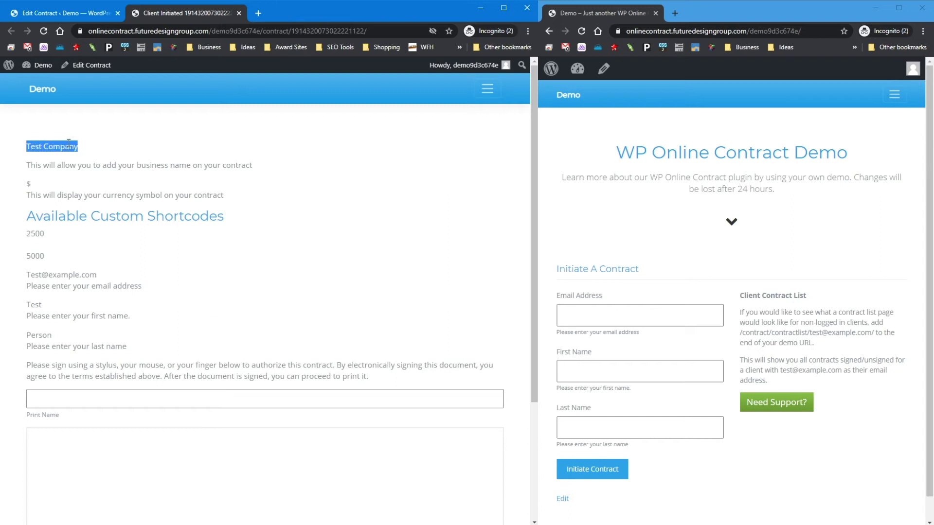
double_click(28, 183)
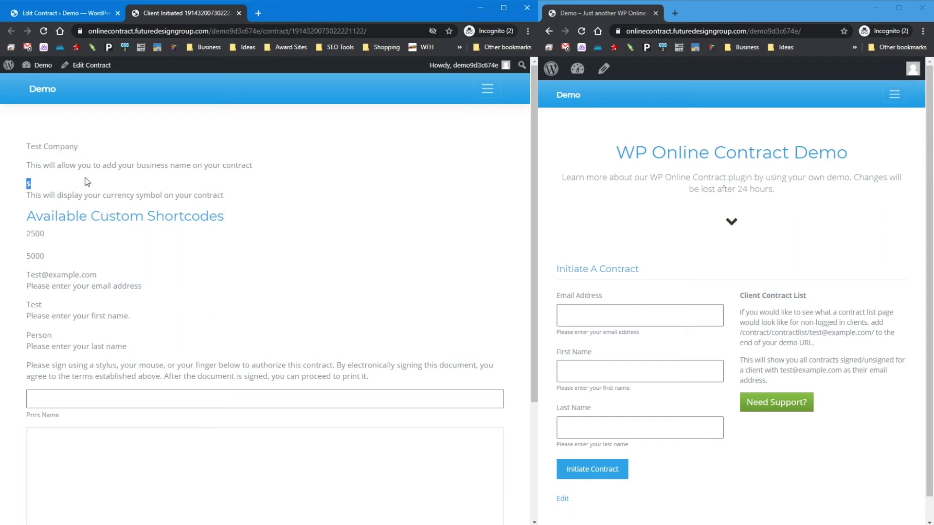
scroll(80, 180, down, 3)
click(50, 243)
click(74, 214)
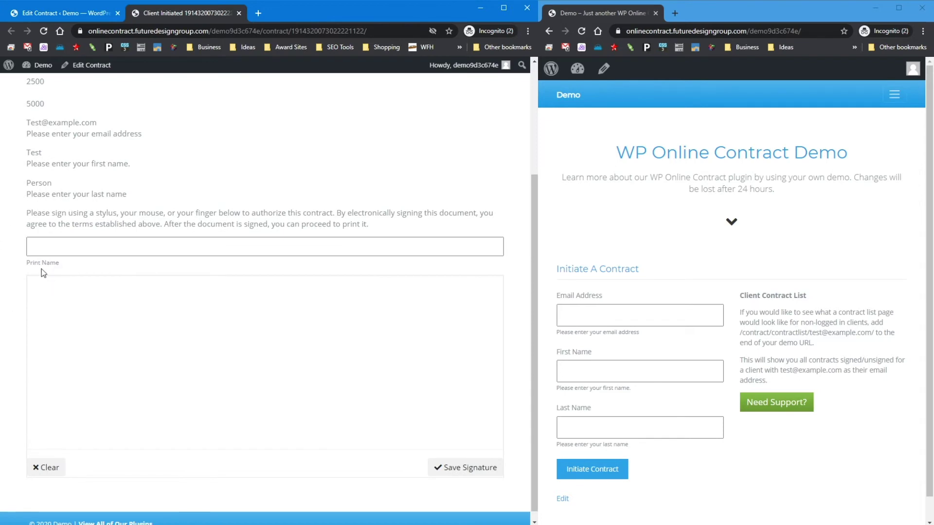
Step: Sign the contract by entering the client's full name as the printed name, drawing a freehand signature and saving it
click(49, 245)
text(Tes)
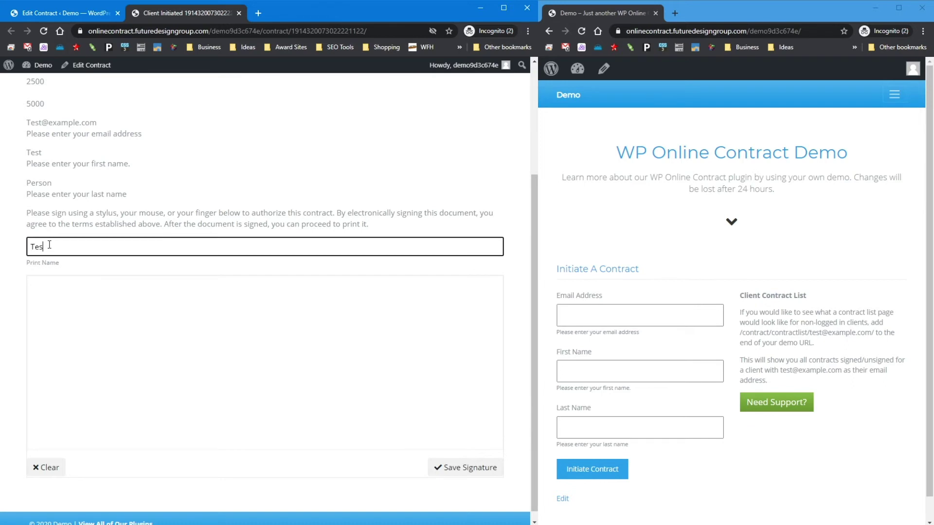
text(t Person)
mouse_move(205, 327)
mouse_down()
mouse_move(382, 337)
mouse_move(475, 432)
mouse_up()
click(475, 467)
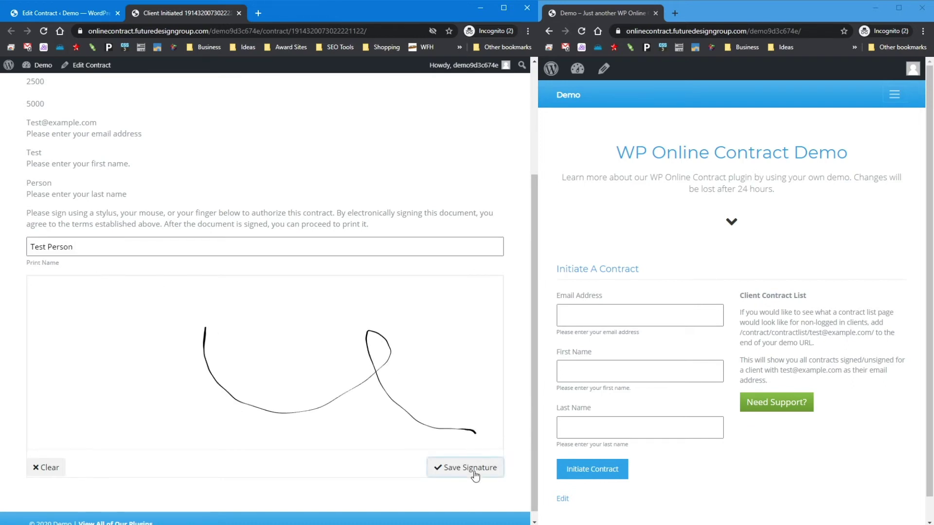
Step: Return from the redirect page to the signed contract and open its print preview
key(ctrl+t)
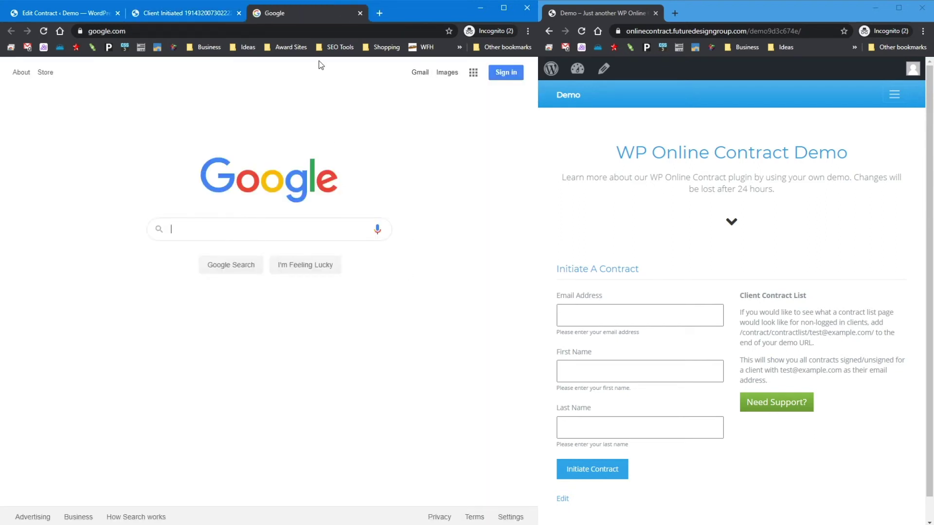
click(161, 15)
scroll(275, 275, down, 2)
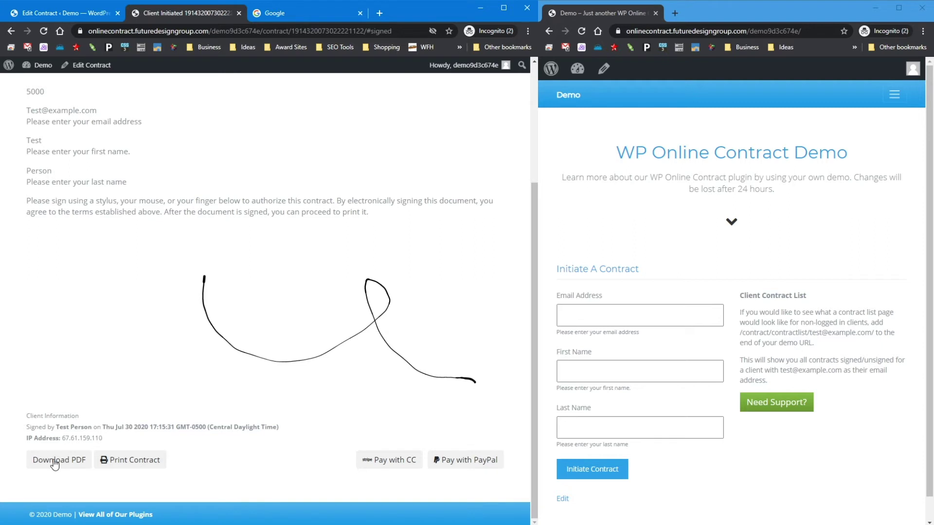
click(125, 462)
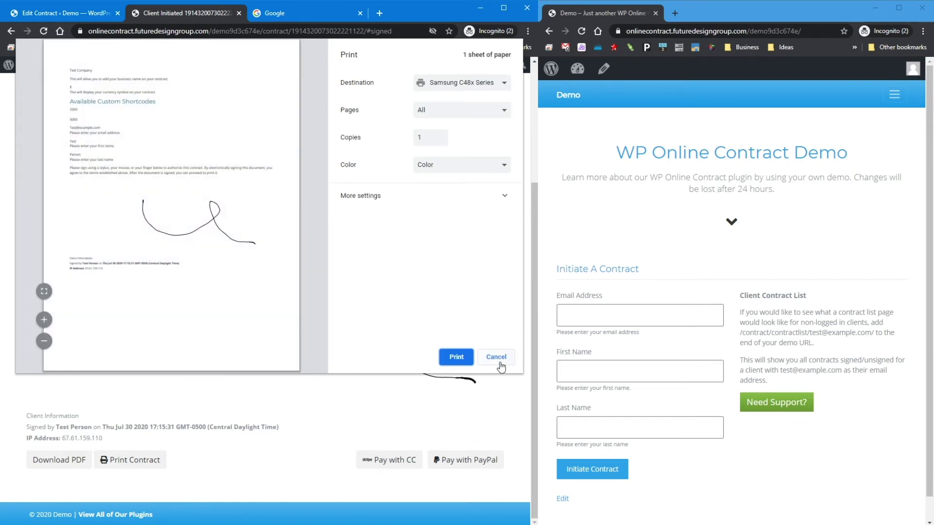
Step: Cancel printing, view the contract's PayPal payment page, and close it and the signed contract to return to the contract editor
click(505, 358)
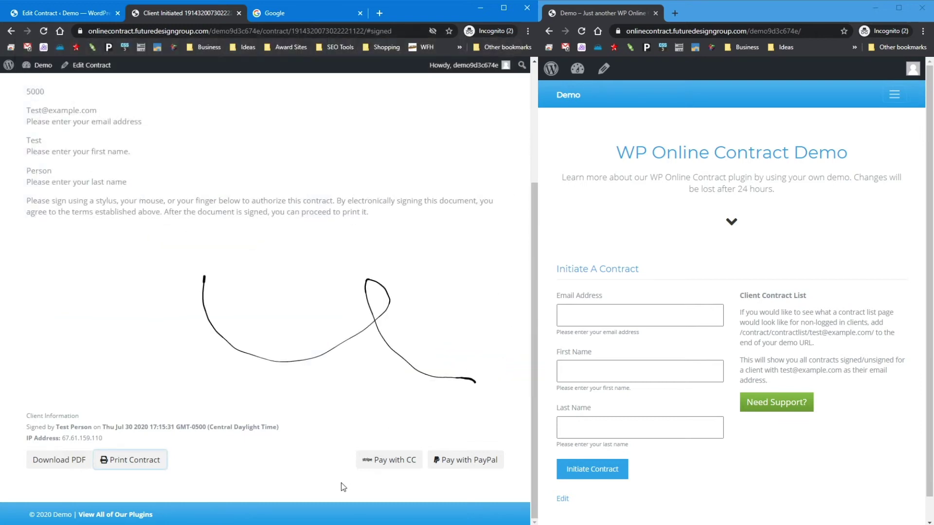
click(467, 462)
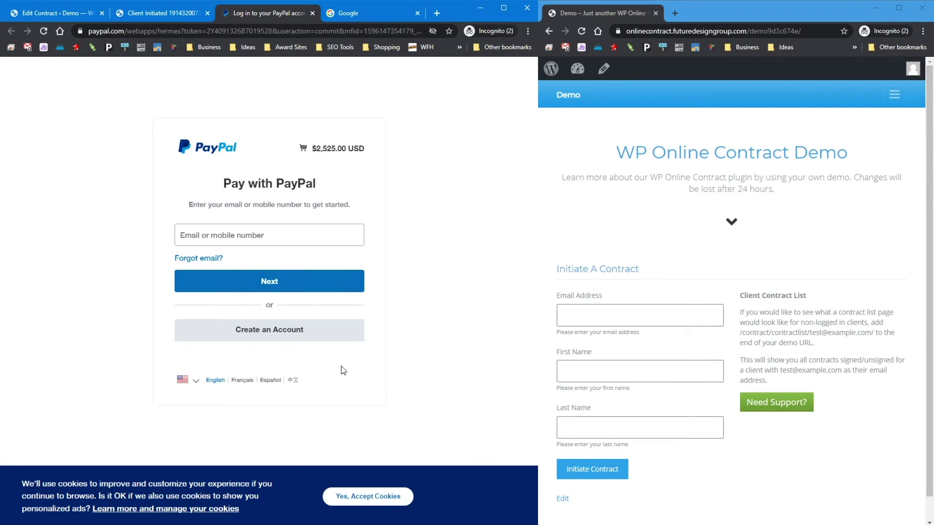
click(312, 13)
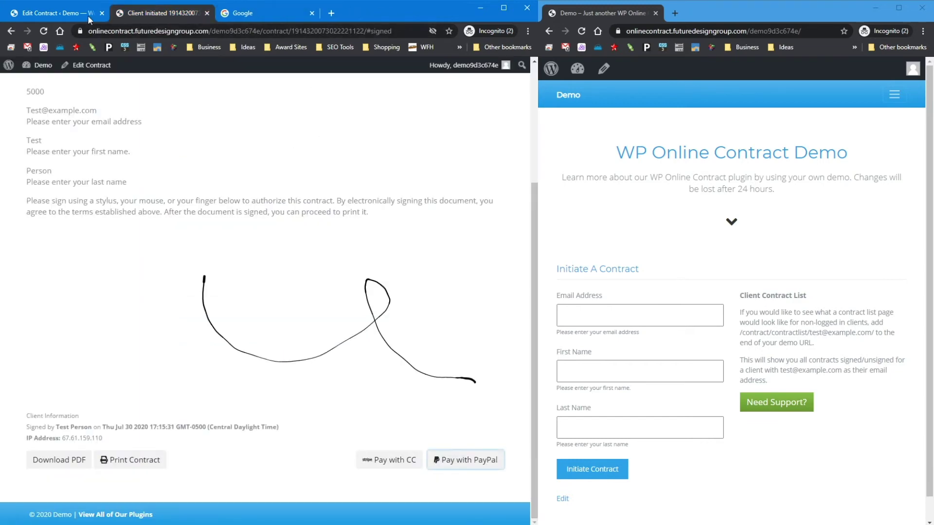
click(206, 13)
click(56, 13)
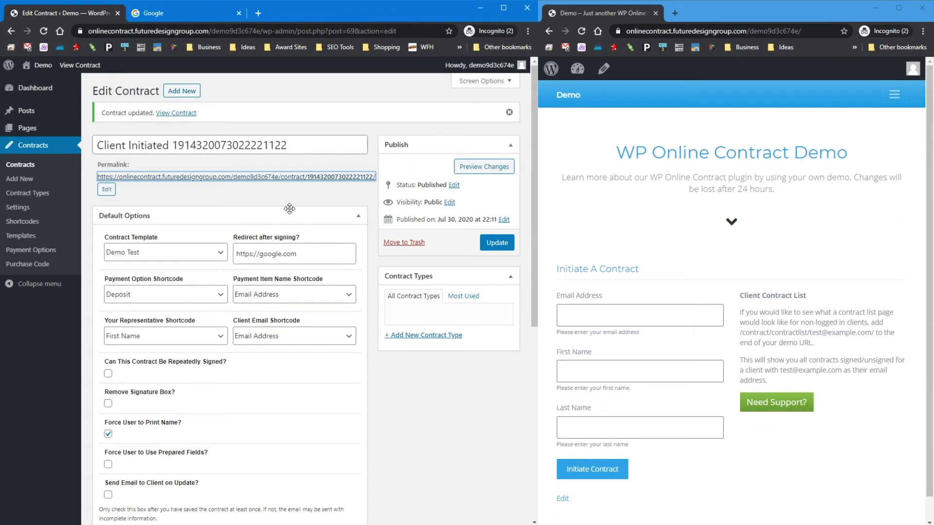
Step: Delete the Project Cost and Deposit entries from the contract shortcodes and save the modified list
click(22, 222)
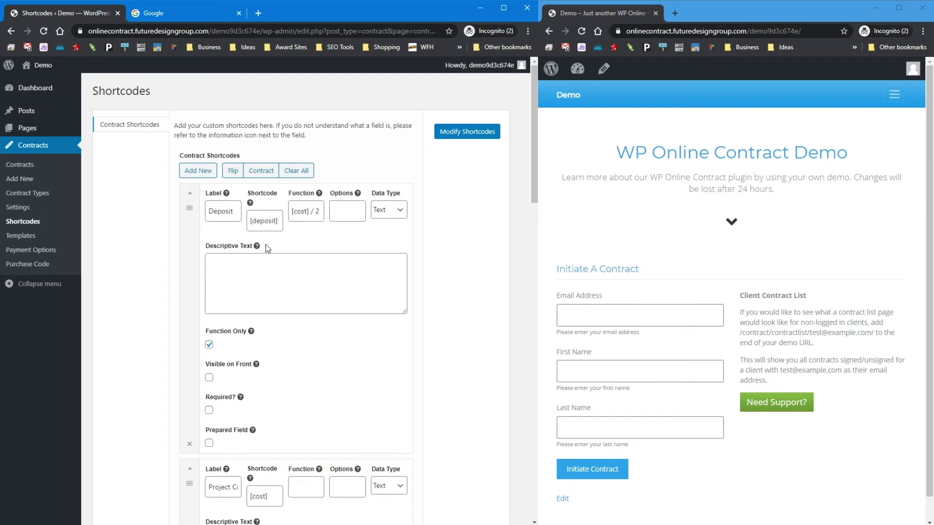
scroll(231, 205, down, 3)
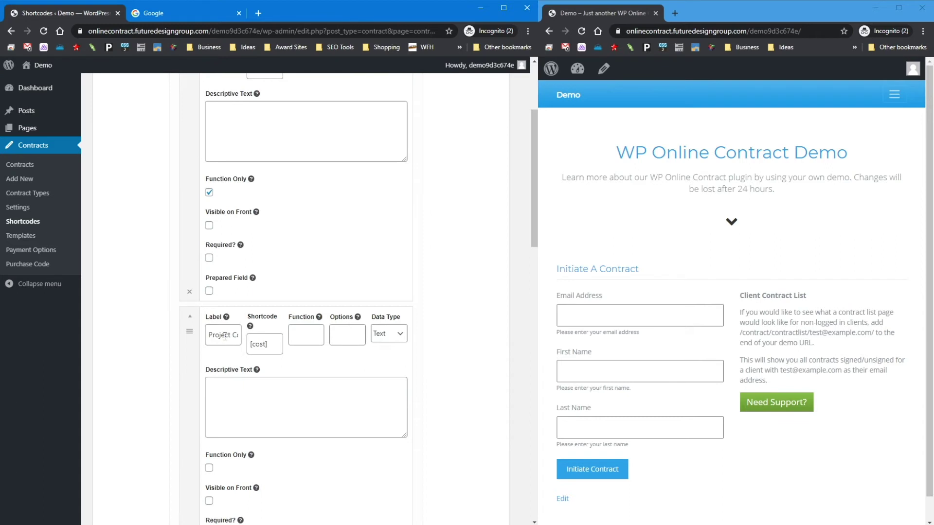
scroll(271, 235, up, 3)
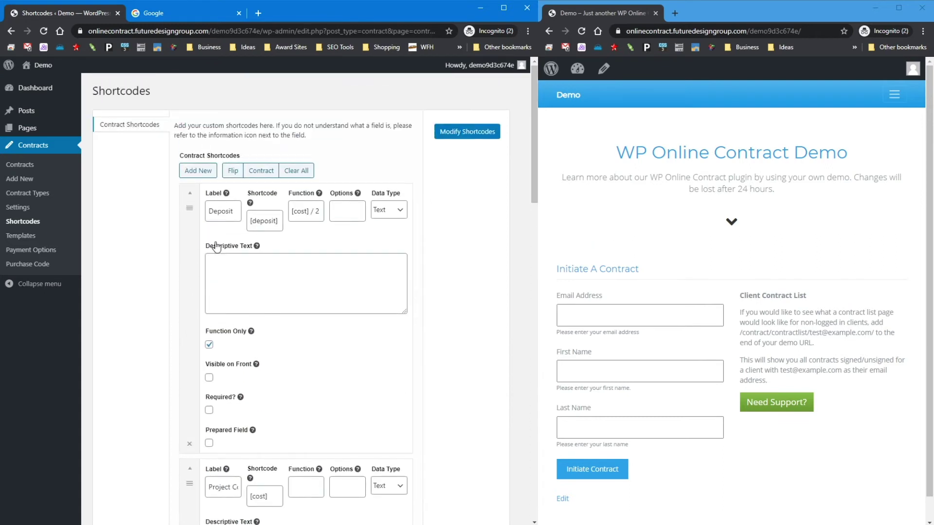
scroll(267, 350, down, 4)
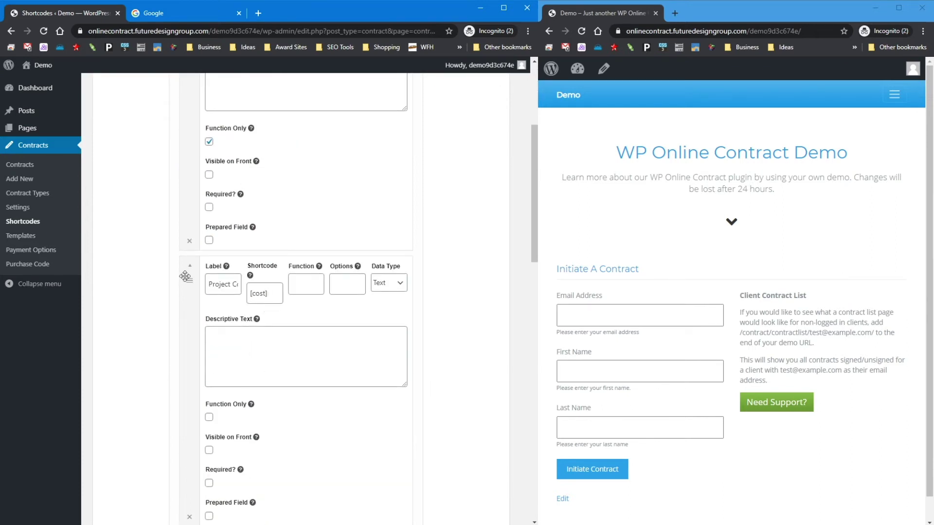
click(190, 518)
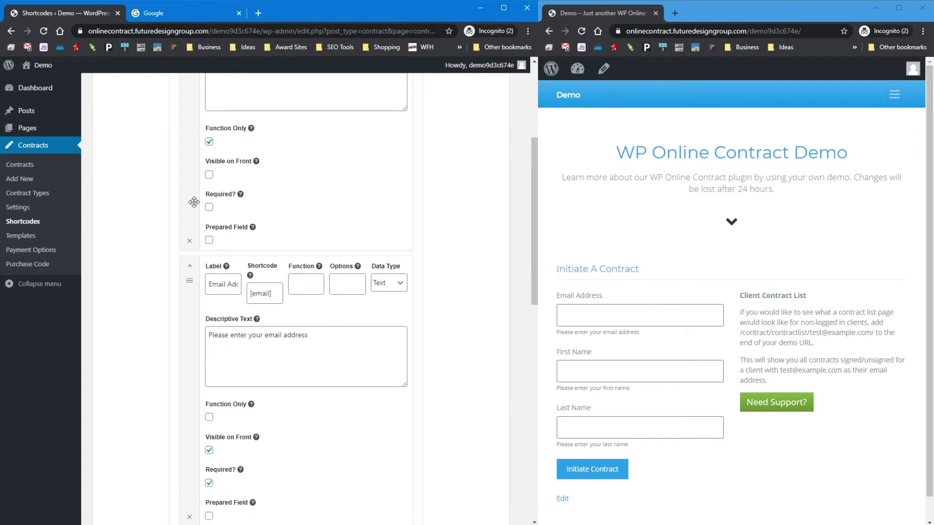
scroll(184, 452, up, 4)
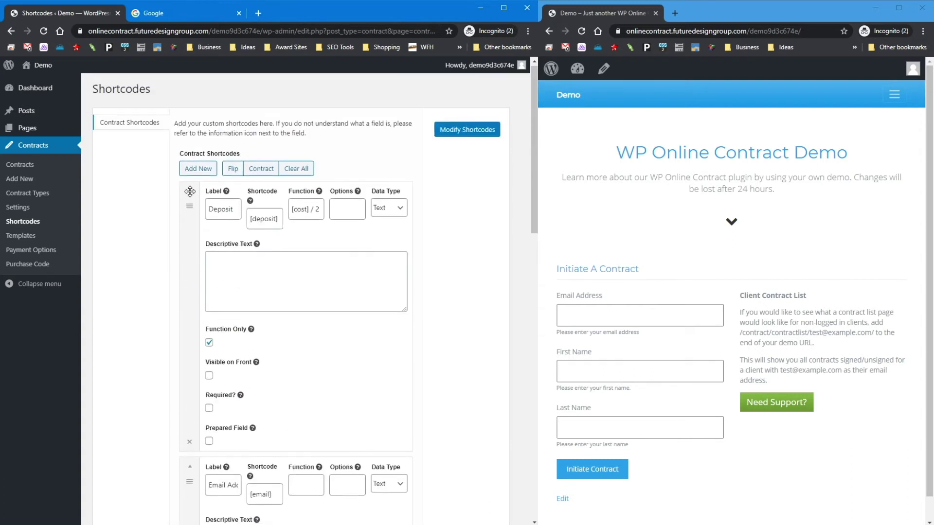
click(190, 444)
click(466, 133)
Step: Remove the deposit and cost shortcodes above [email] from the Demo Test contract template and save it
click(28, 236)
scroll(246, 358, down, 1)
drag(246, 359, 171, 321)
key(BackSpace)
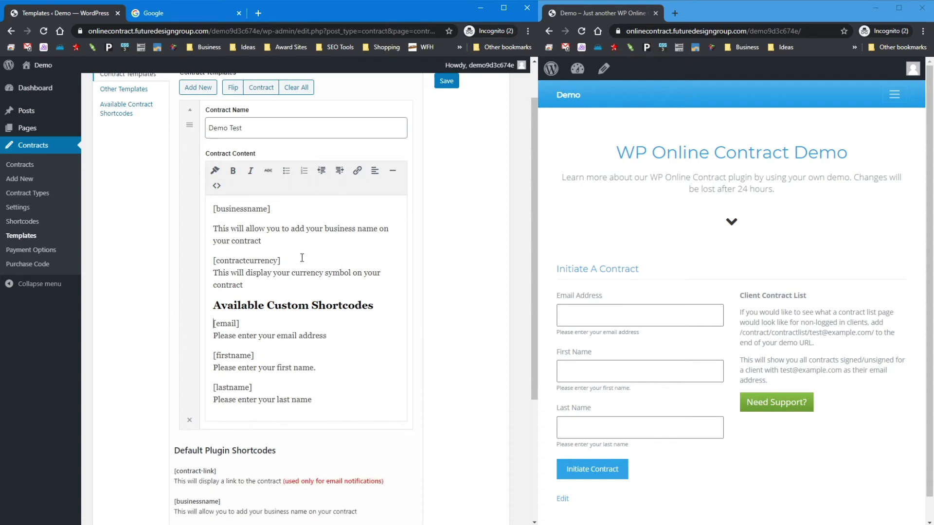
click(449, 83)
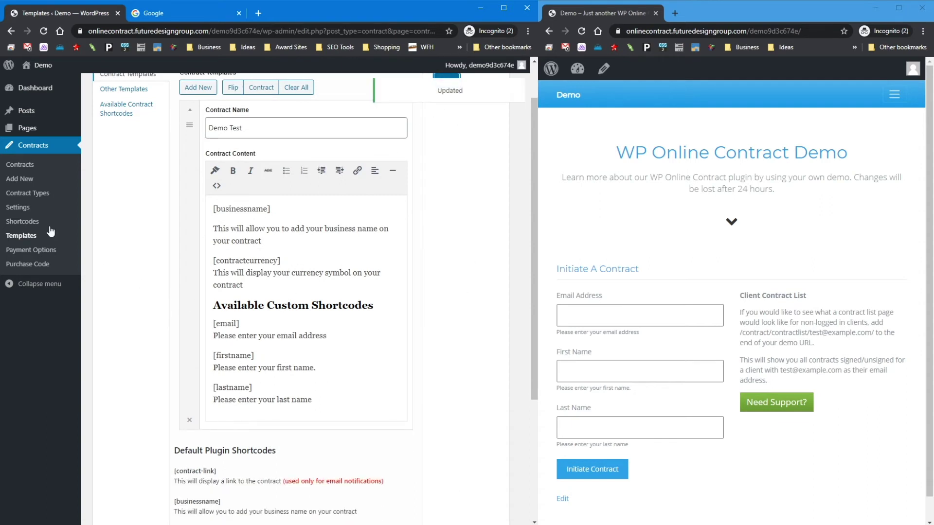
Step: Enable auto redirect of initiated contracts with Demo Test as the default contract template, and save the plugin settings
click(16, 209)
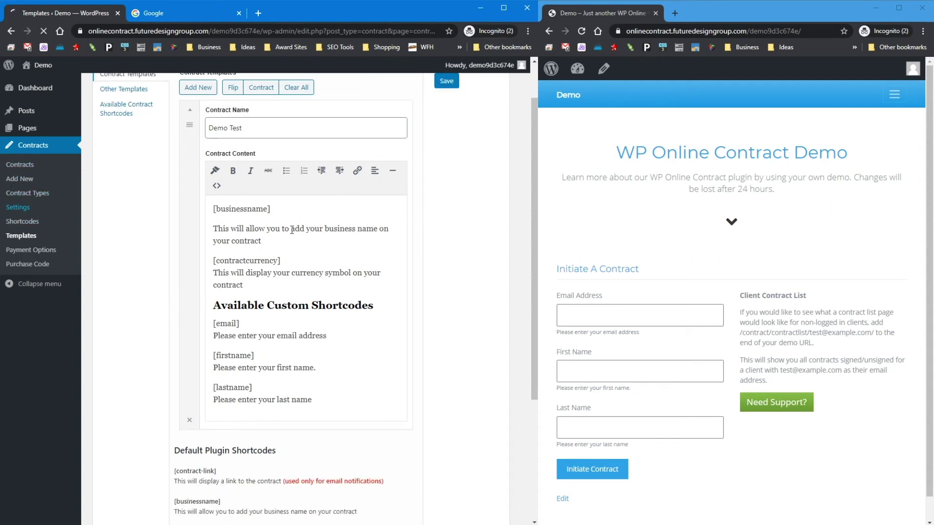
scroll(167, 262, down, 5)
scroll(187, 322, down, 3)
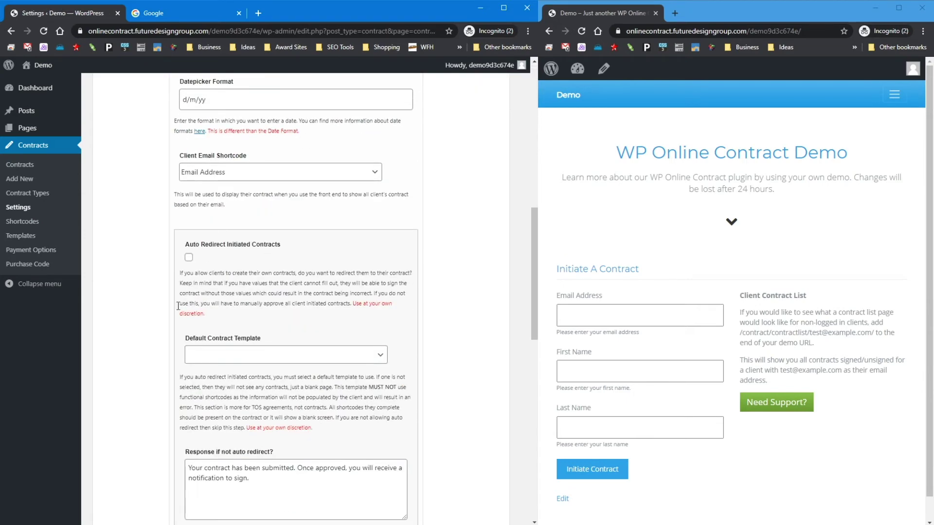
click(189, 258)
click(299, 360)
click(221, 378)
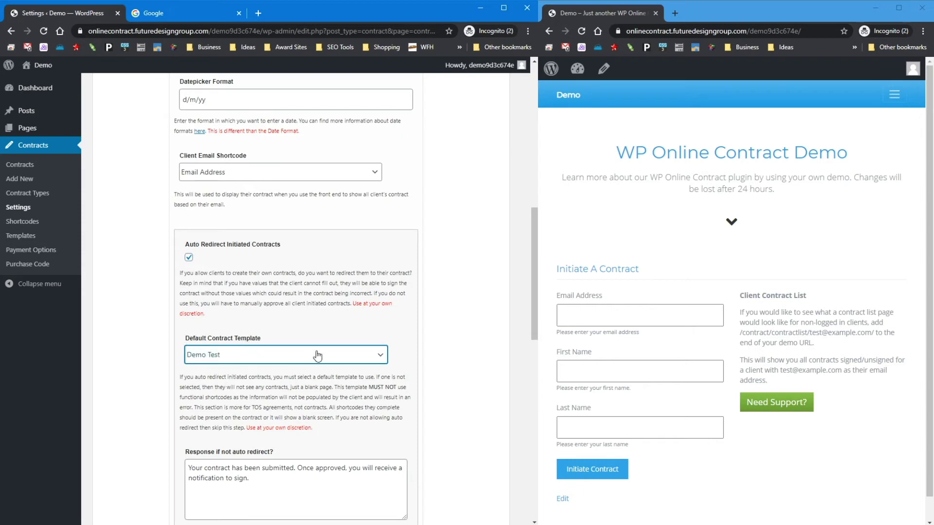
scroll(172, 354, down, 4)
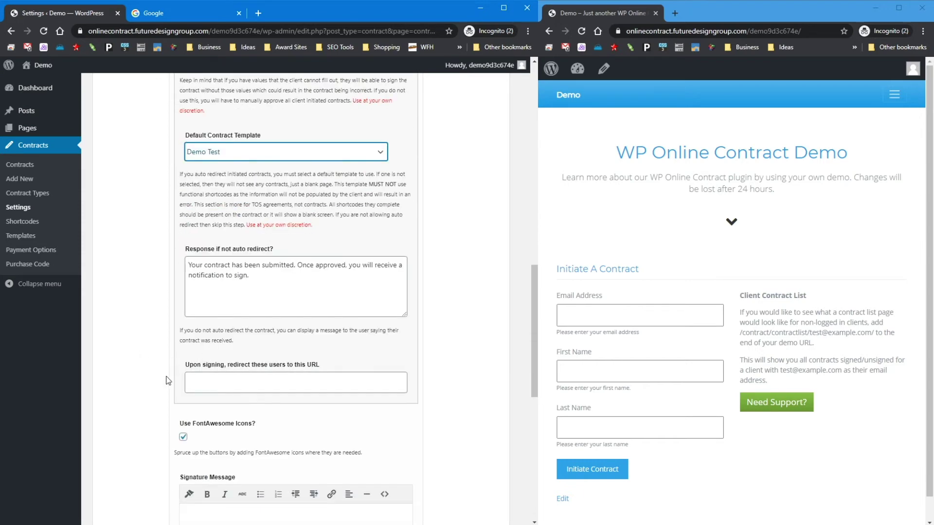
scroll(219, 376, down, 5)
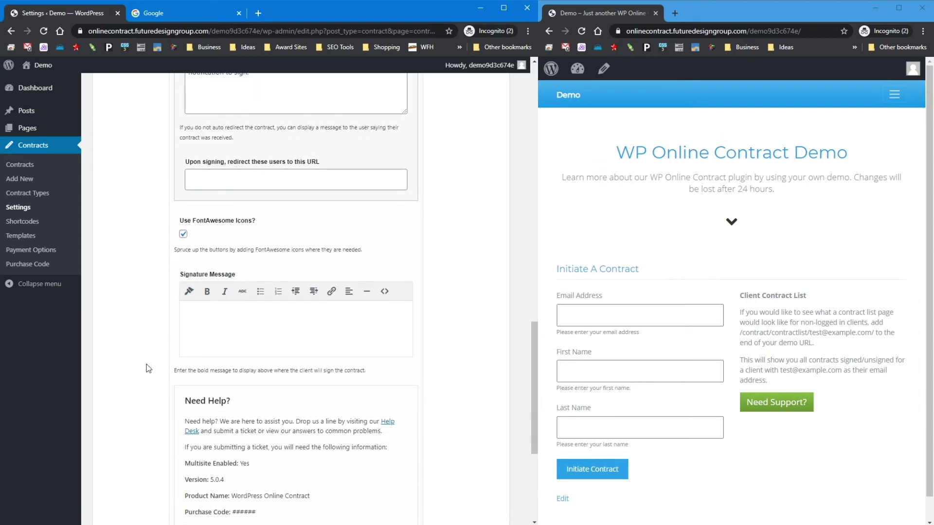
scroll(241, 298, up, 15)
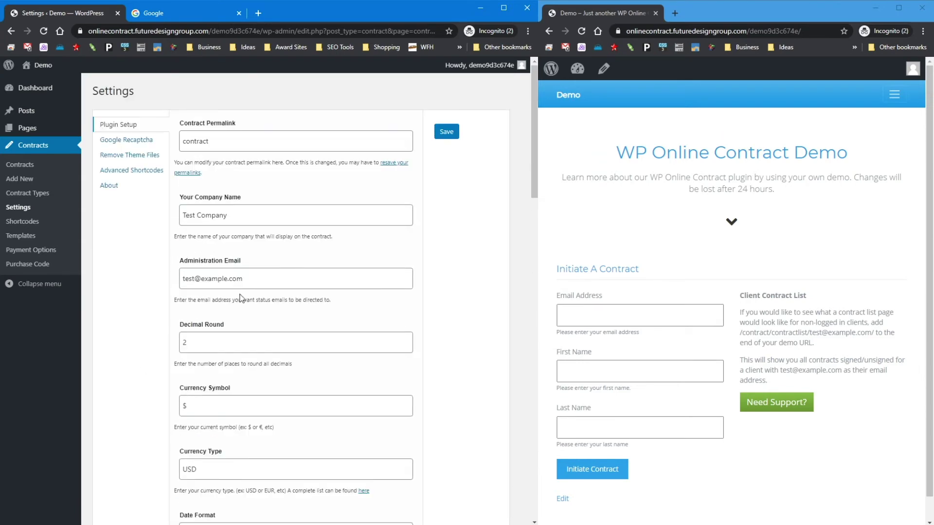
click(448, 133)
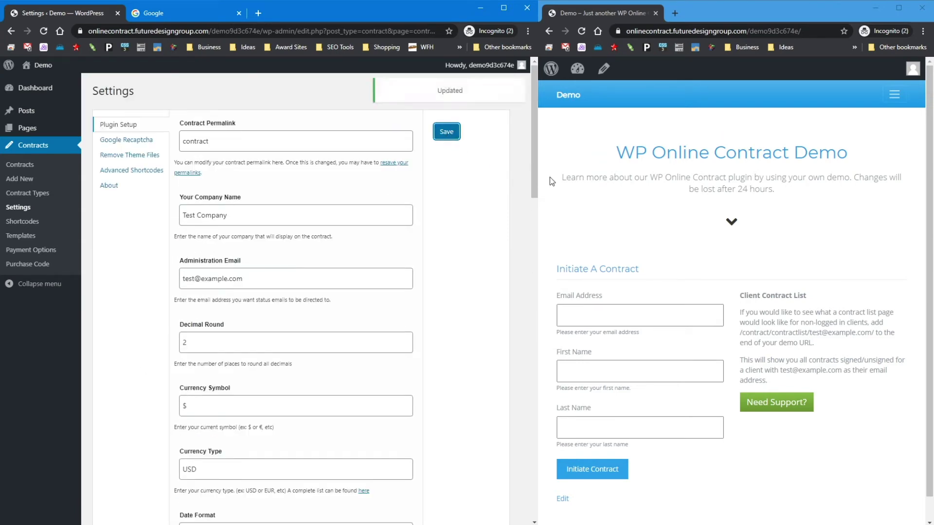
Step: Reload the client's demo page and initiate a contract with the client's e-mail address, first name and last name
click(581, 30)
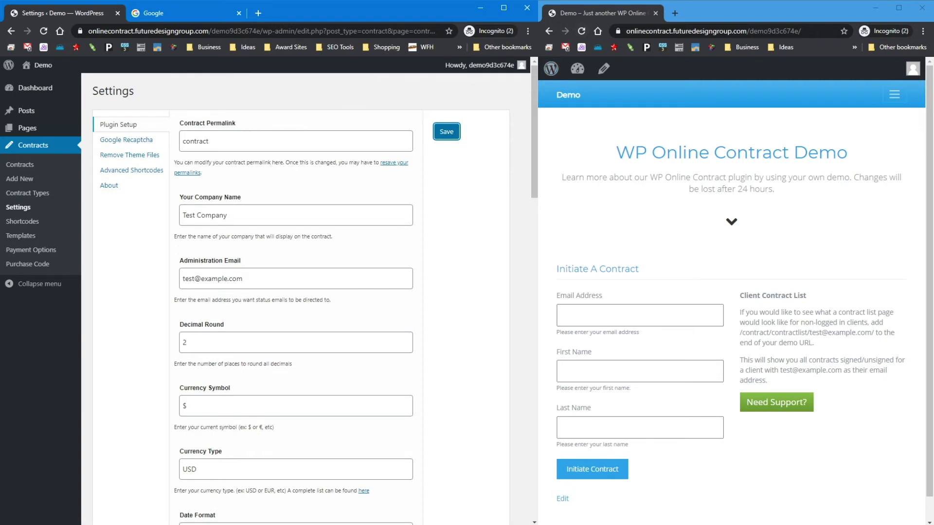
click(580, 32)
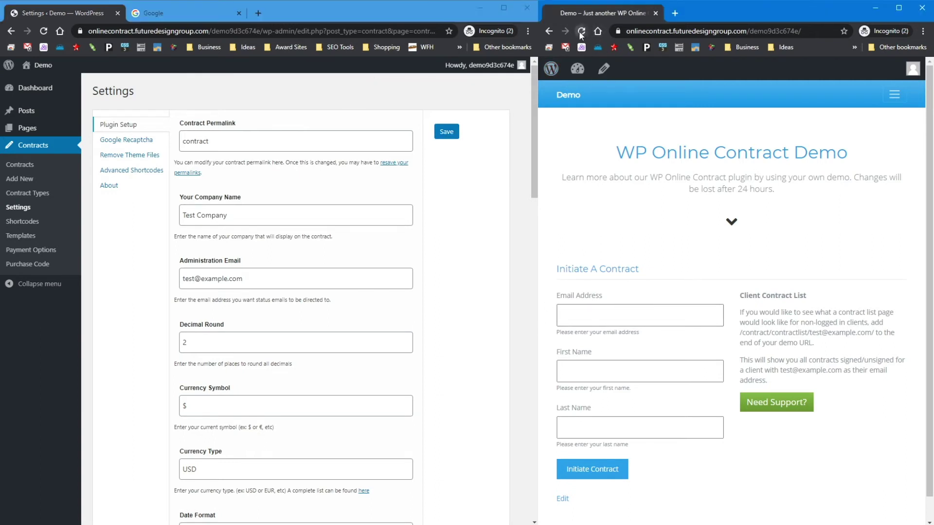
click(592, 318)
text(te)
click(594, 343)
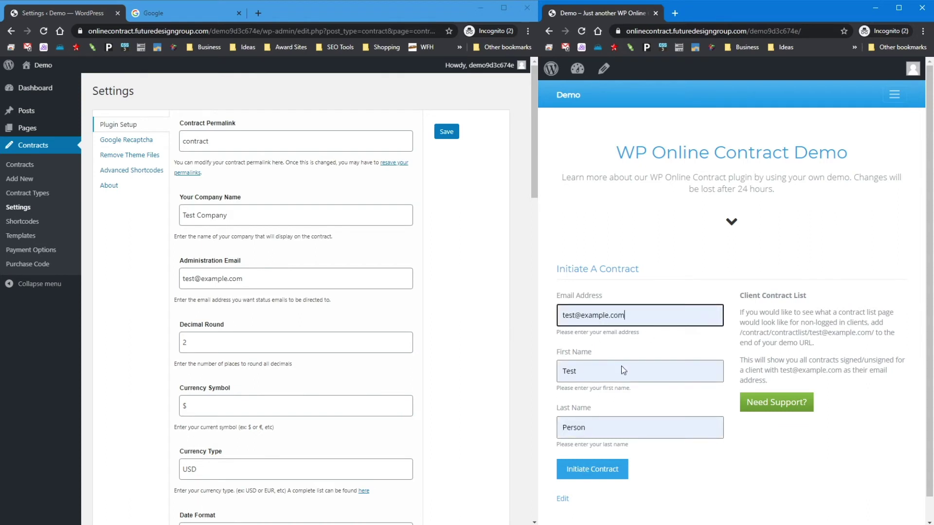
click(596, 474)
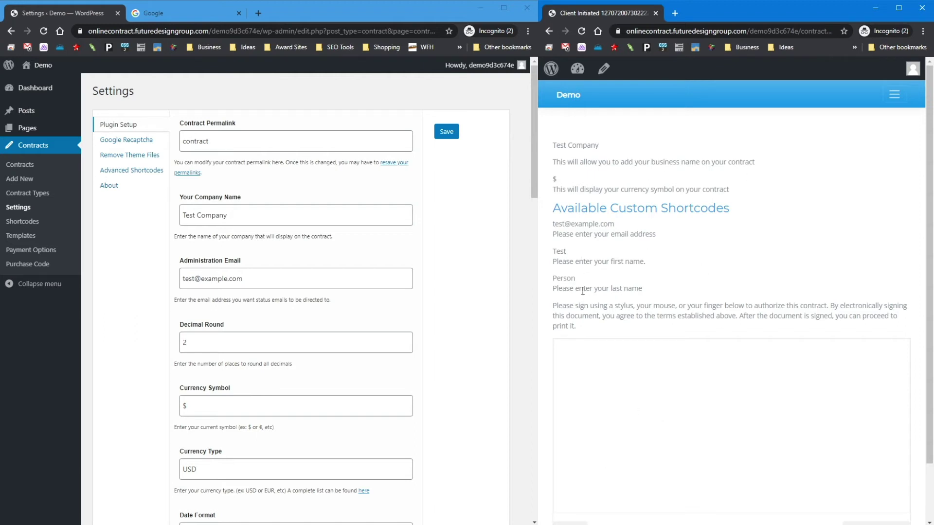
Step: Check the client details on the newly initiated contract, draw a freehand signature in its signature box and save it
drag(550, 226, 619, 295)
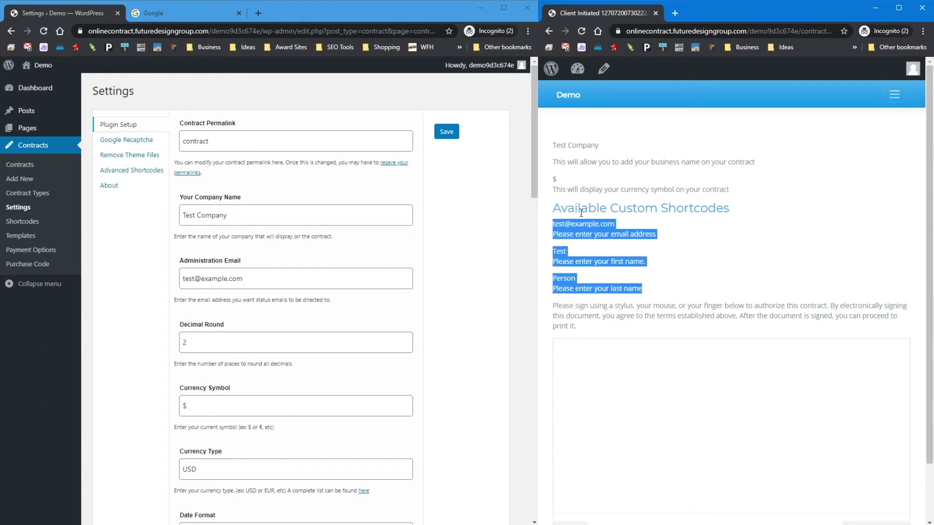
scroll(586, 253, down, 3)
mouse_move(608, 311)
mouse_down()
mouse_move(649, 375)
mouse_move(816, 393)
mouse_up()
click(878, 465)
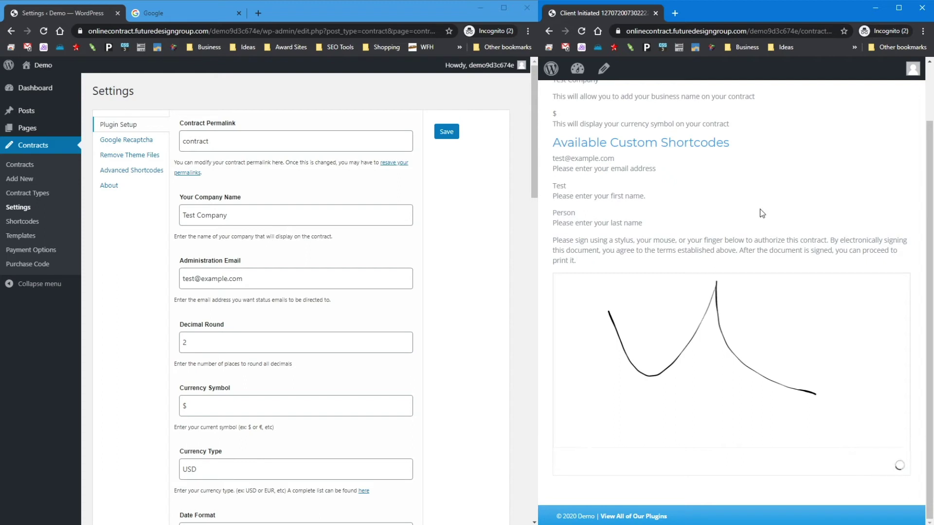
Step: Open the older client-initiated contract from the contracts list for editing and remove its signature
click(9, 165)
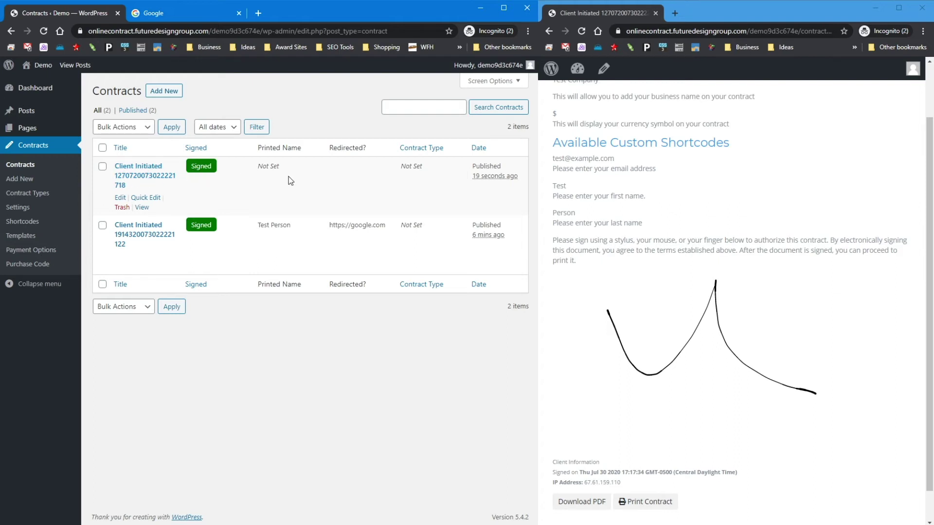
scroll(683, 288, up, 2)
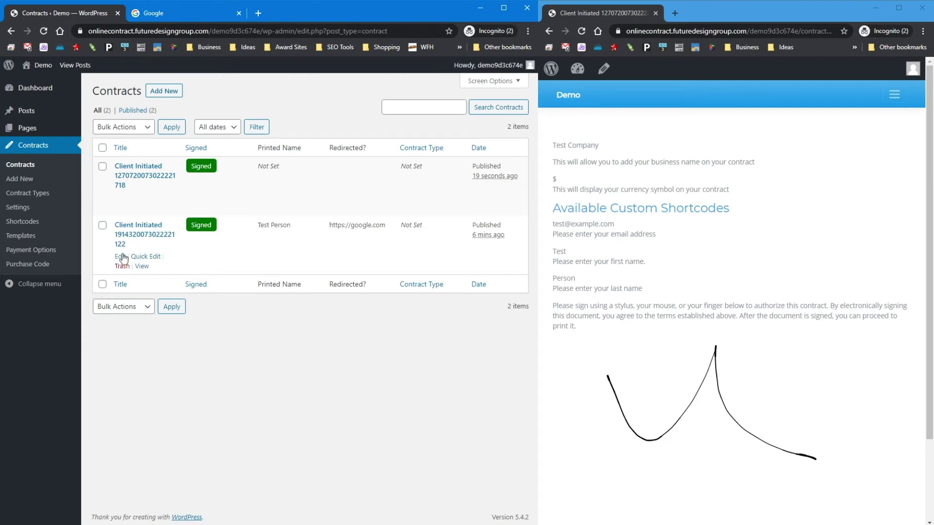
click(120, 257)
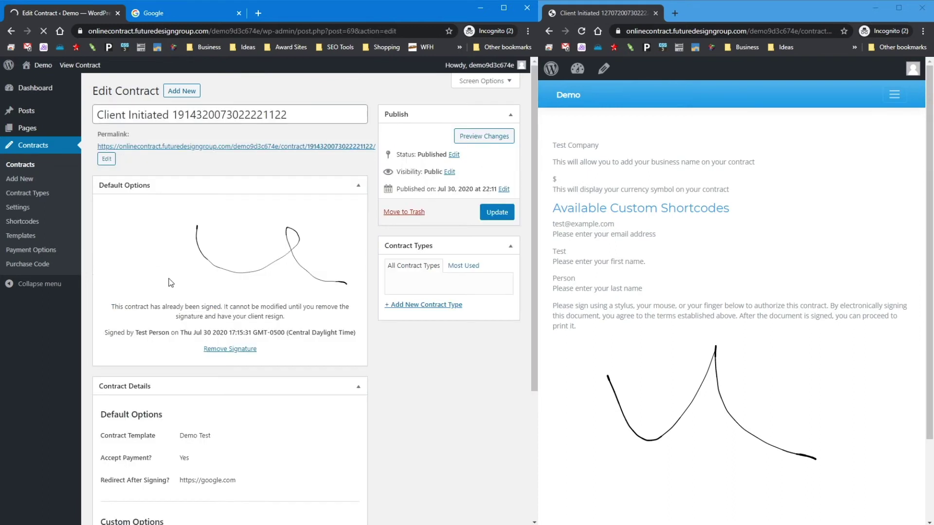
click(228, 349)
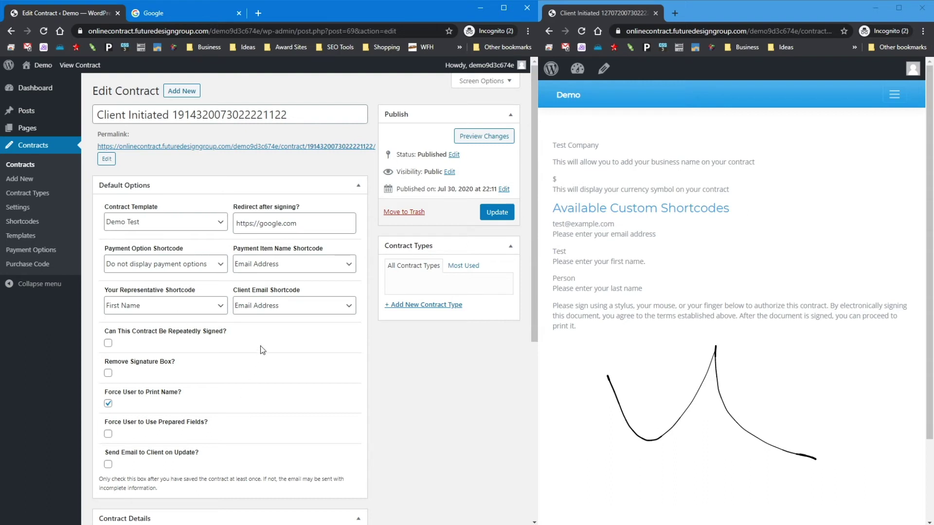
Step: Clear the contract's redirect address, allow the contract to be repeatedly signed, and update it
drag(316, 222, 191, 251)
key(BackSpace)
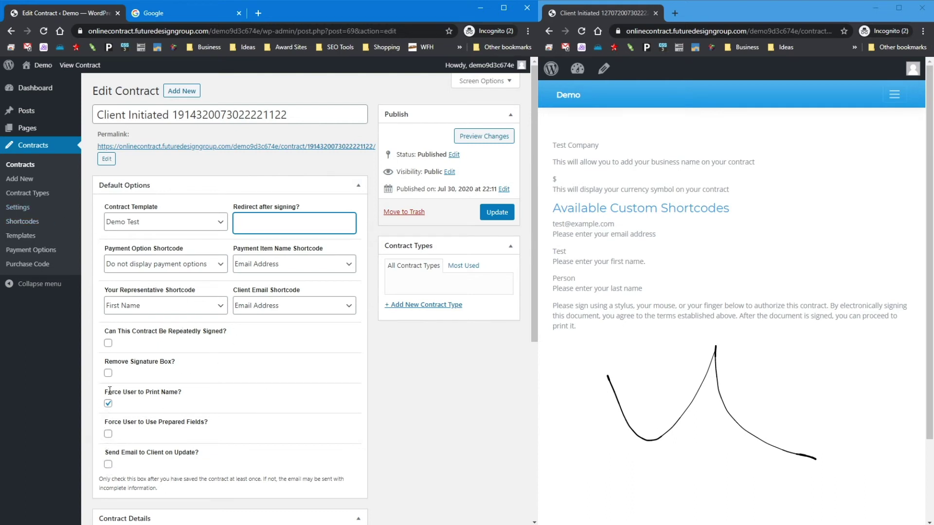
click(108, 342)
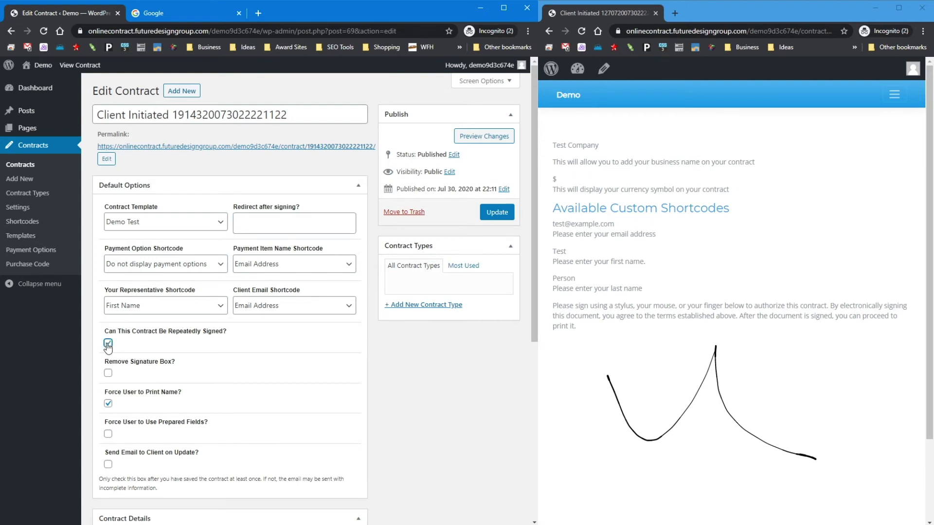
click(497, 212)
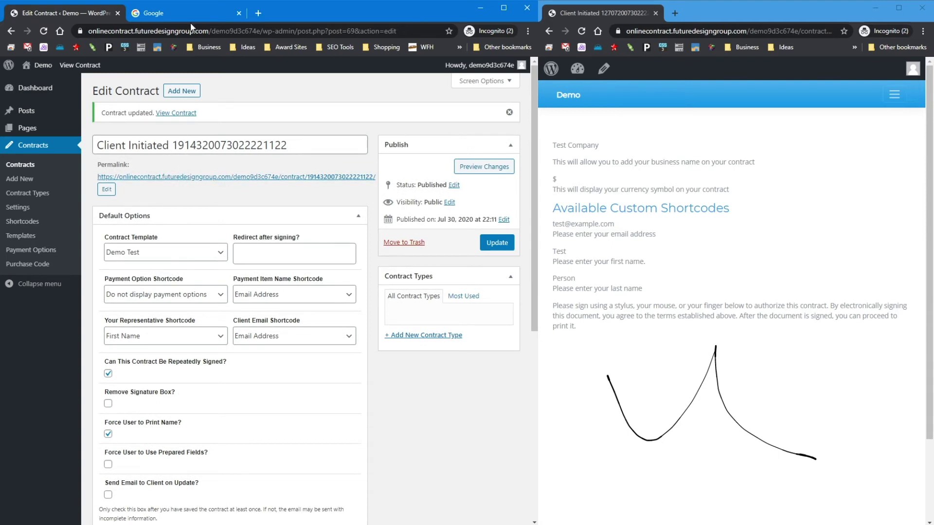
Step: Open the updated contract's public page in the Google tab, check its signed status in the contracts list, and return to the page
drag(194, 177, 172, 15)
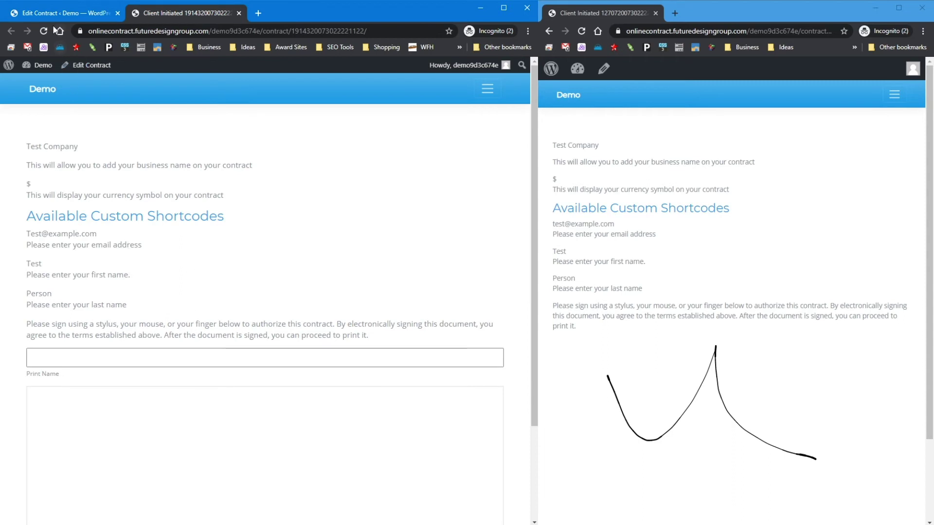
click(51, 21)
click(20, 164)
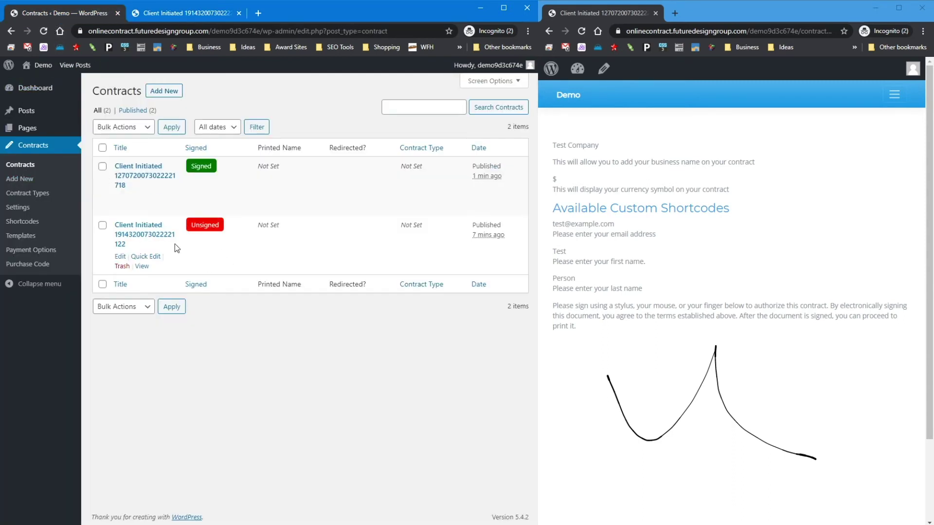
click(202, 17)
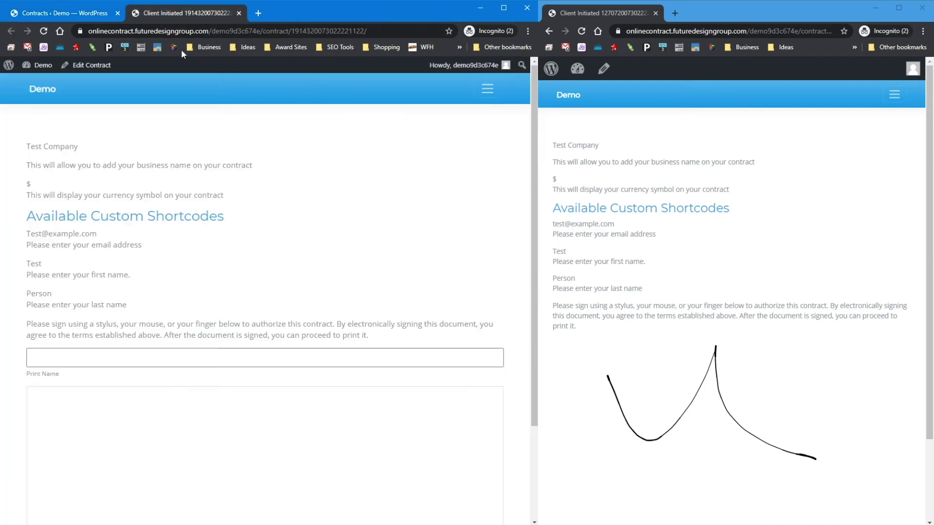
Step: Sign the repeatedly signable contract with the printed name "Test" and a freehand signature, and save the signature
click(80, 356)
text(Test)
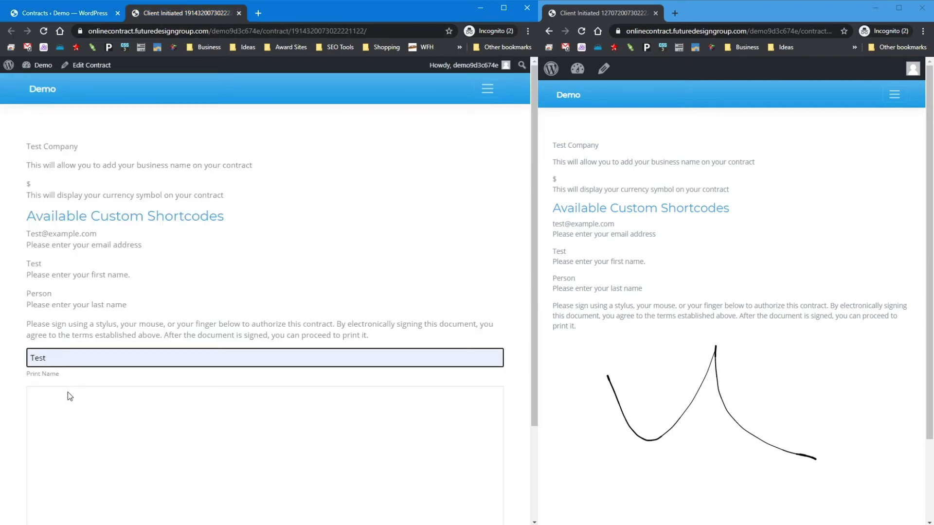
scroll(243, 452, down, 3)
drag(180, 376, 366, 414)
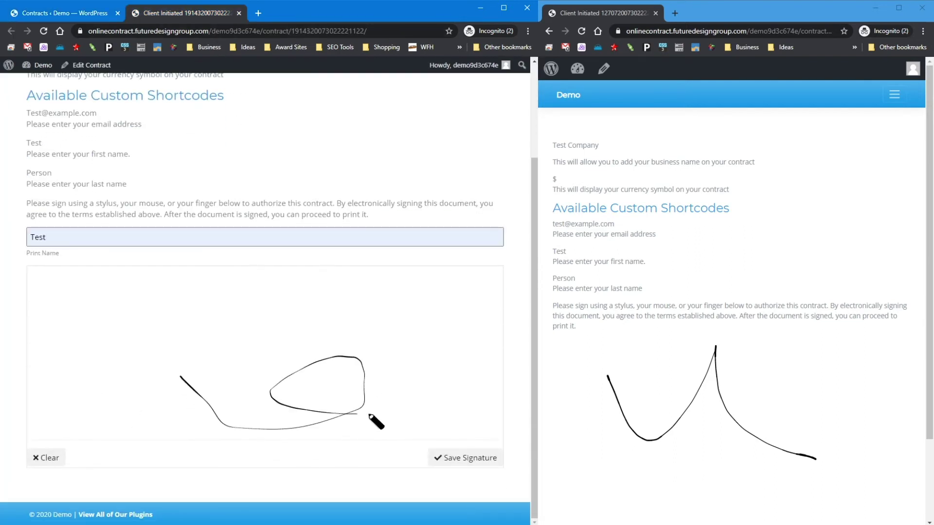
click(455, 458)
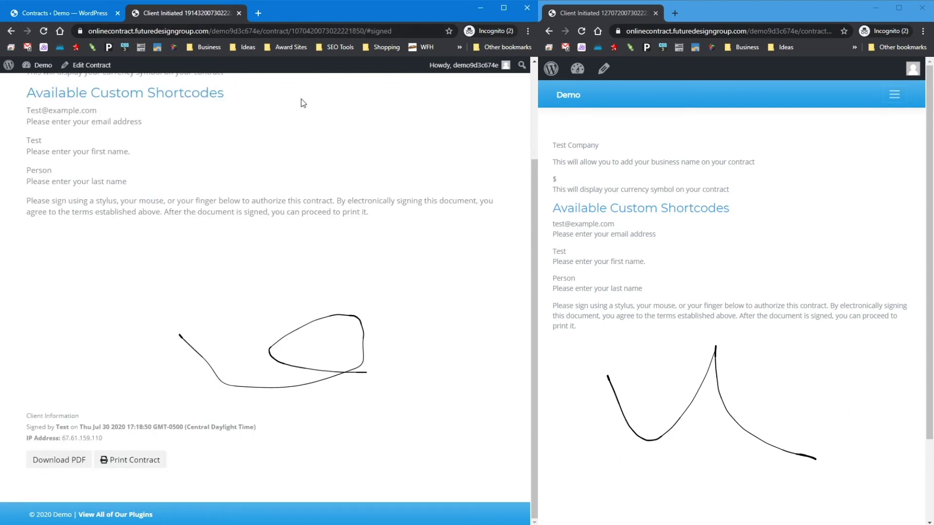
Step: Refresh the contracts list to check the signed statuses, and examine the client details and signature on the client's contract page
click(49, 14)
click(44, 31)
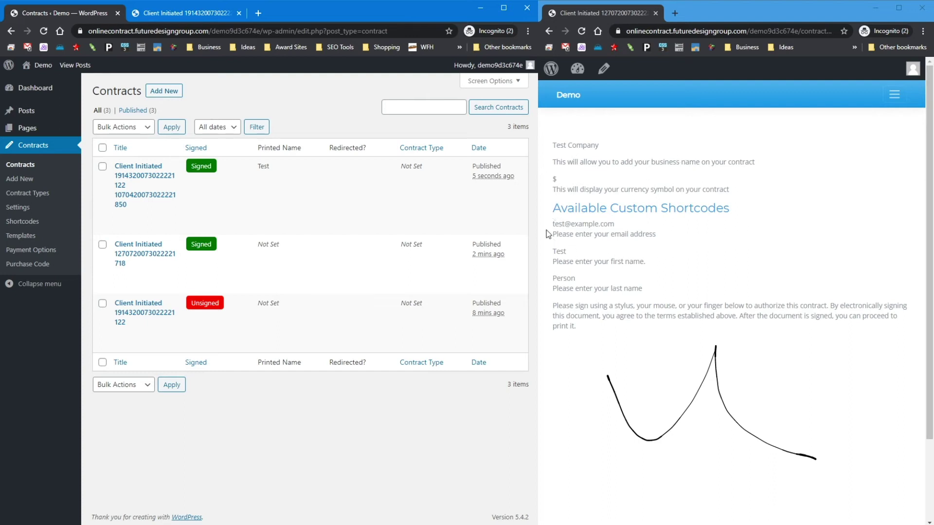
drag(554, 224, 648, 293)
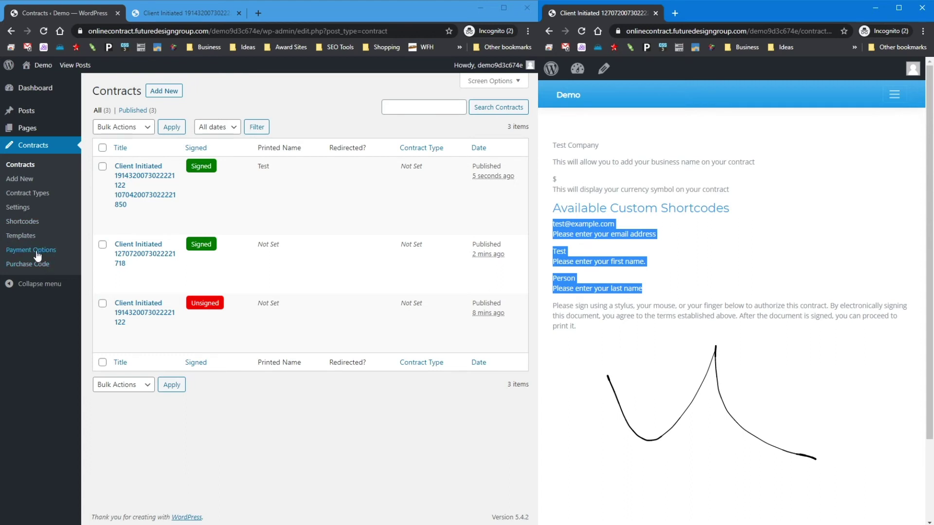
scroll(680, 299, down, 2)
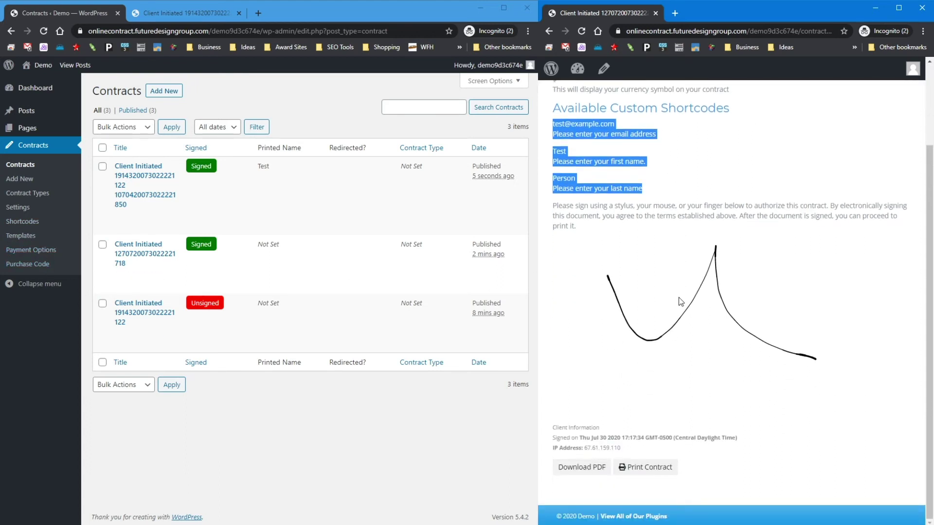
Step: Open the plugin's payment options, try a PayPal fee of 10%, and set the fee back to 25.00
click(29, 249)
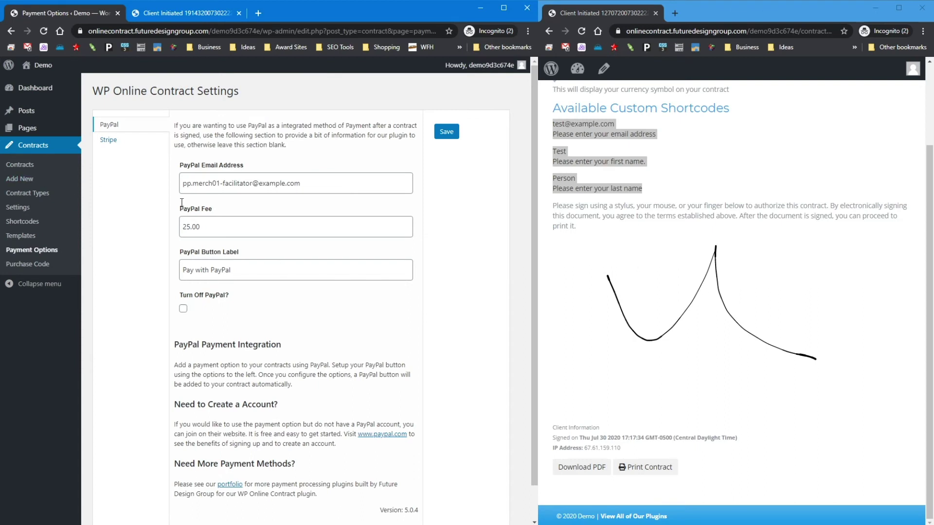
double_click(191, 227)
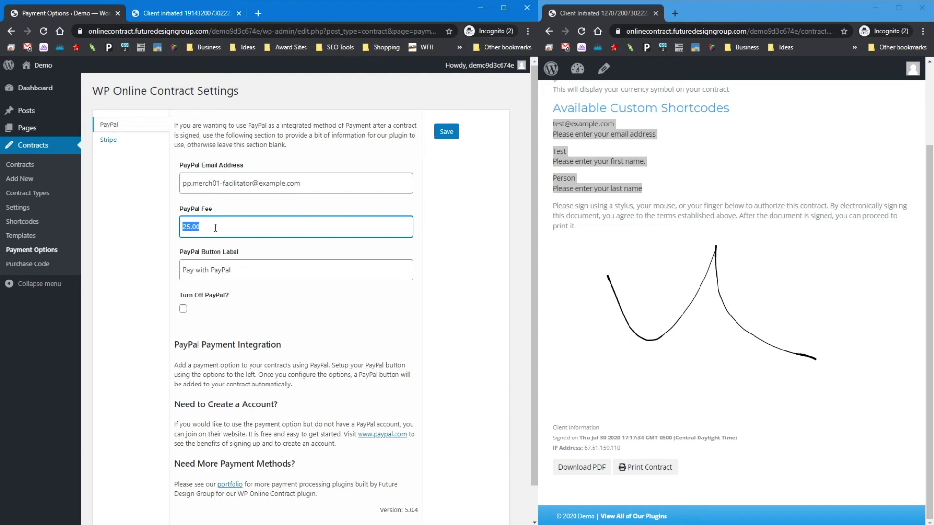
click(251, 228)
drag(251, 229, 94, 223)
key(BackSpace)
text(10%)
key(ctrl+a)
text(25.00)
Step: Turn off PayPal payments and save the payment options
click(183, 309)
click(447, 136)
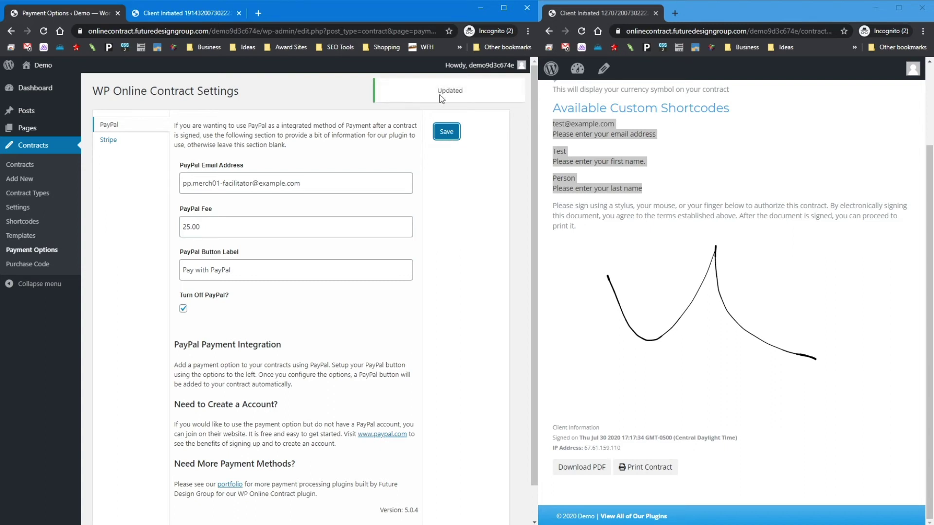
Step: Turn off Stripe payments, look through the Stripe signup and API key instructions, and save the payment options
click(107, 148)
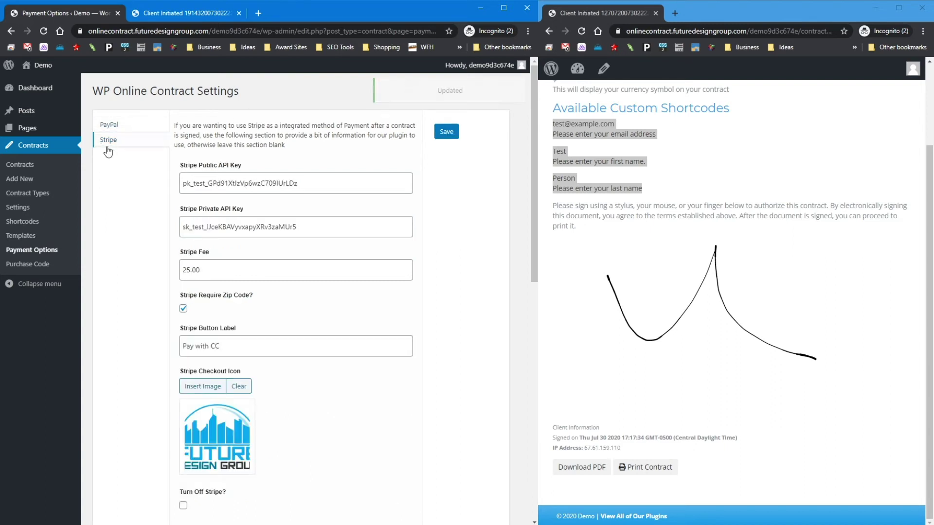
scroll(180, 425, down, 3)
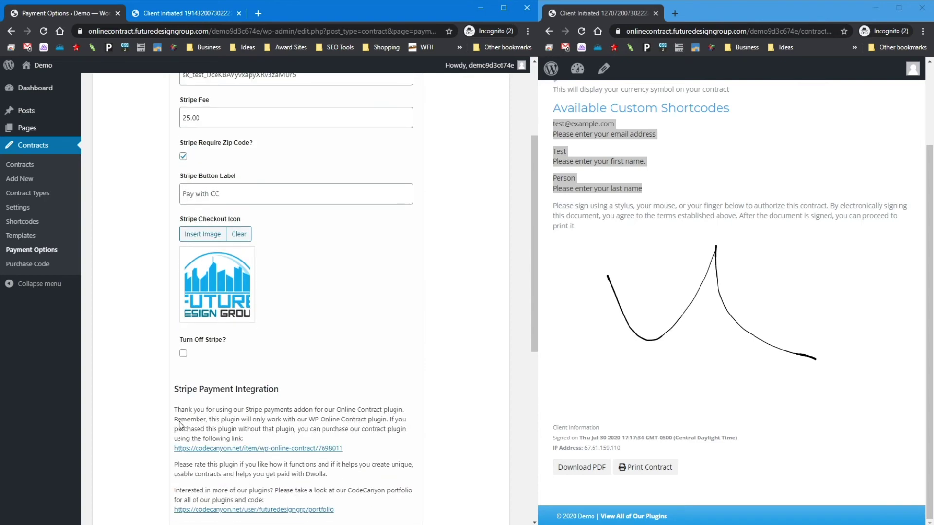
click(183, 353)
scroll(234, 260, up, 3)
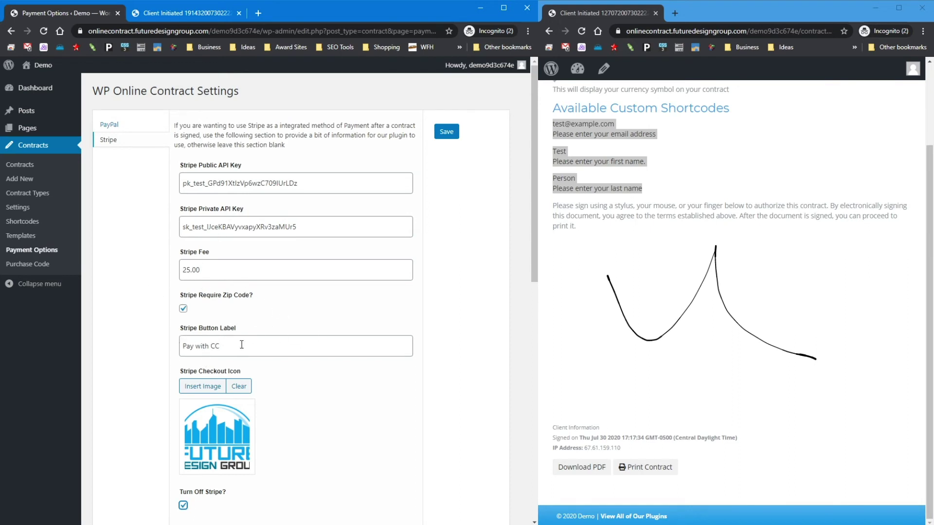
scroll(231, 293, down, 3)
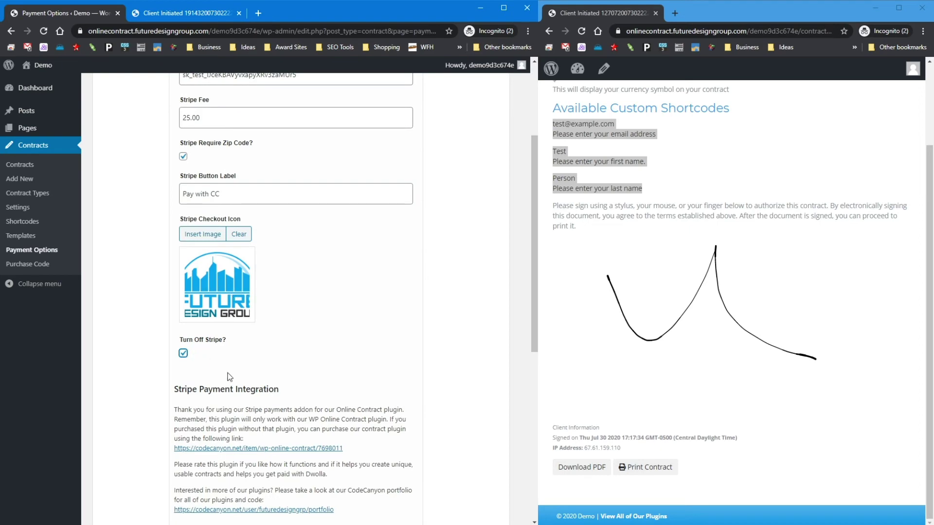
scroll(220, 363, down, 4)
scroll(190, 421, down, 2)
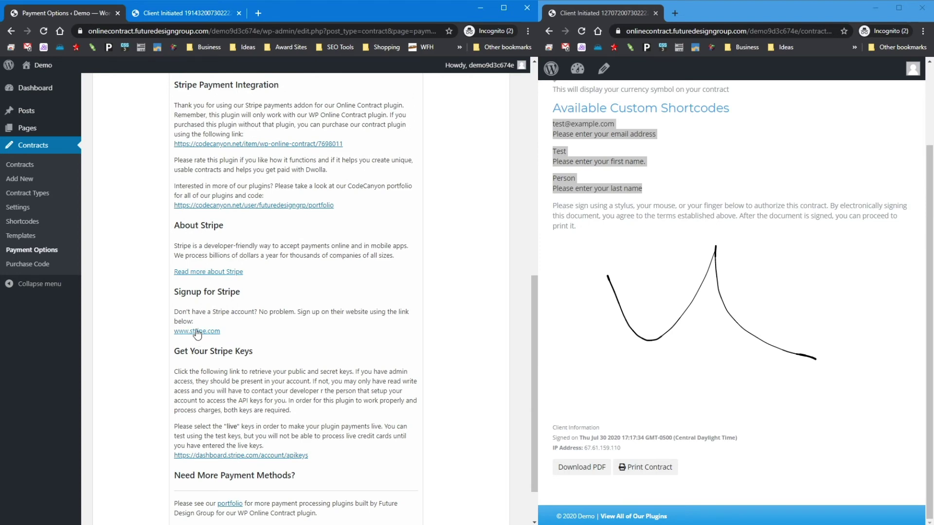
scroll(262, 251, up, 6)
scroll(254, 237, up, 3)
click(444, 136)
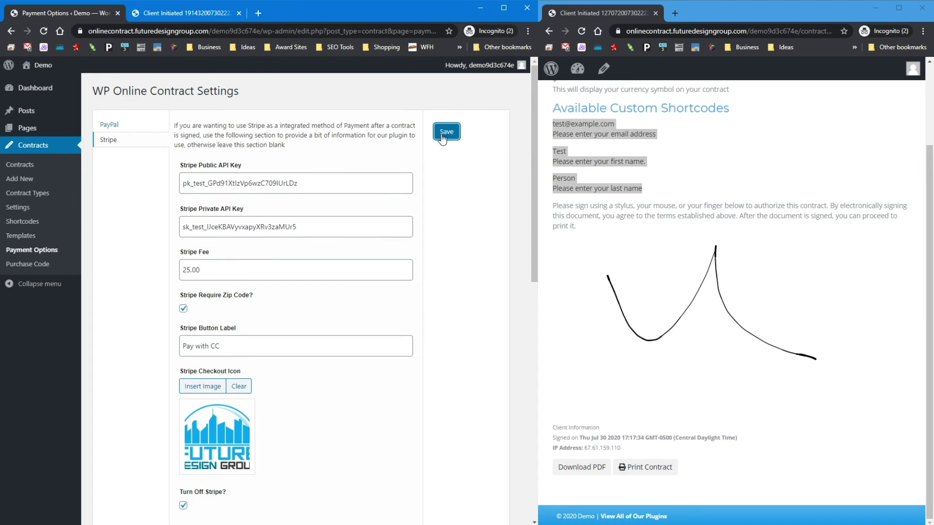
Step: View the second contract in the list on its own public page and check the payment options below its signature
click(162, 14)
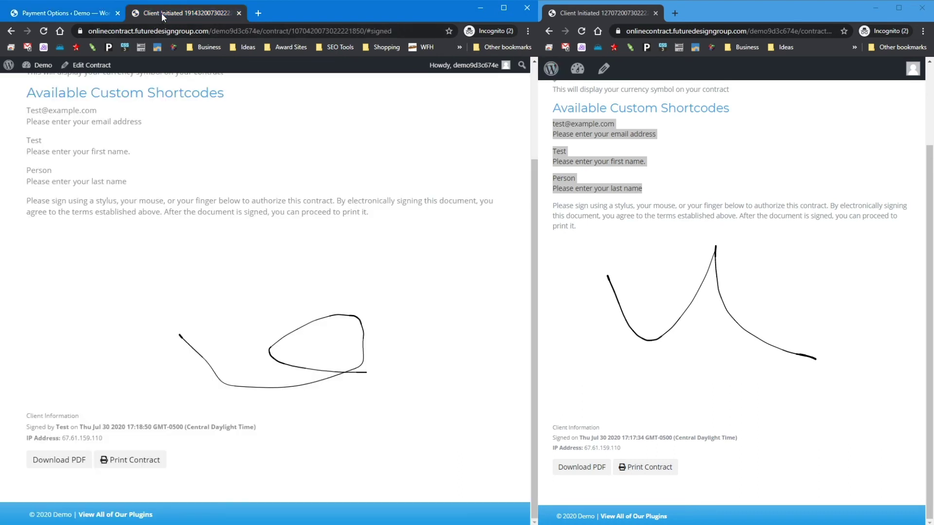
click(69, 13)
click(28, 163)
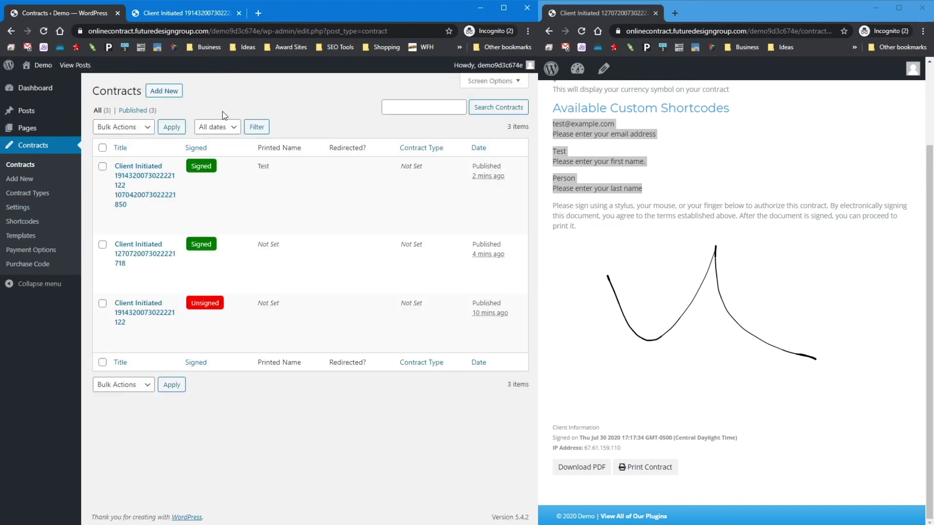
middle_click(142, 286)
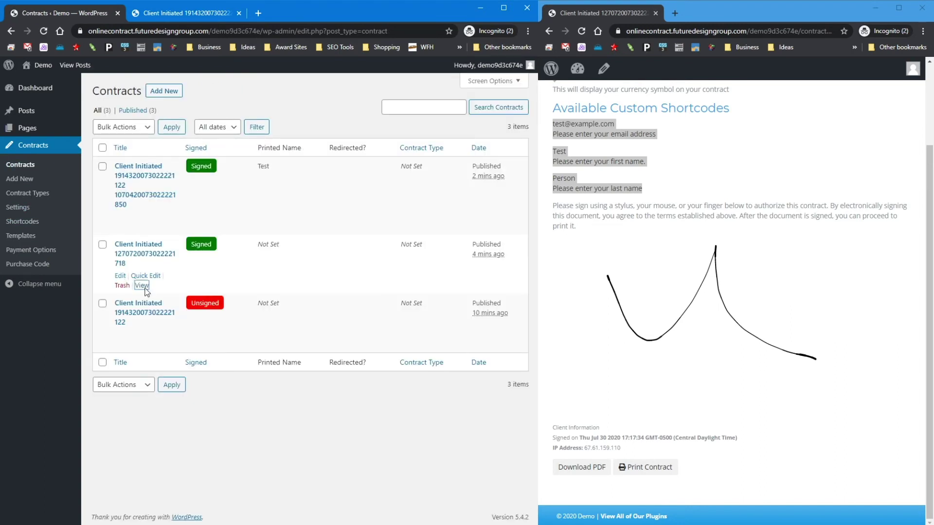
click(281, 13)
scroll(245, 345, down, 3)
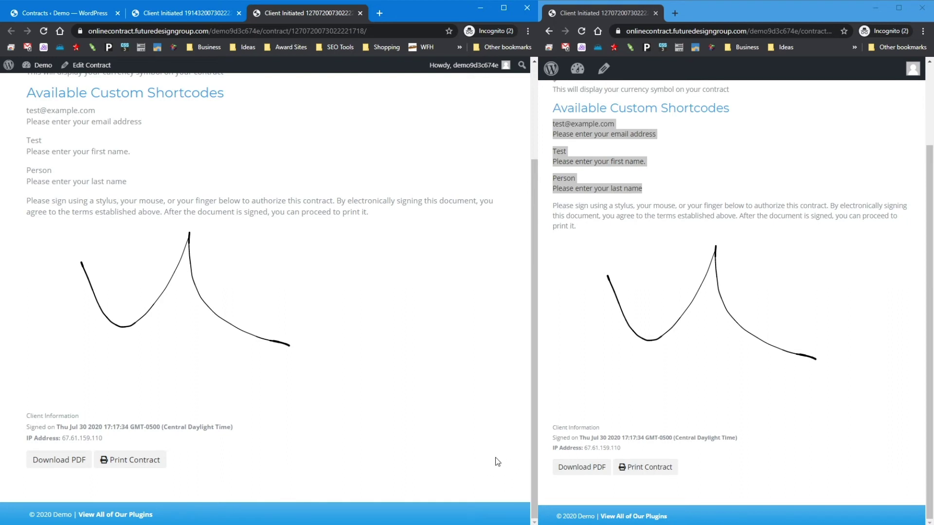
Step: Open the plugin's templates and examine the Demo Test contract template and the shortcodes listed below it
click(91, 13)
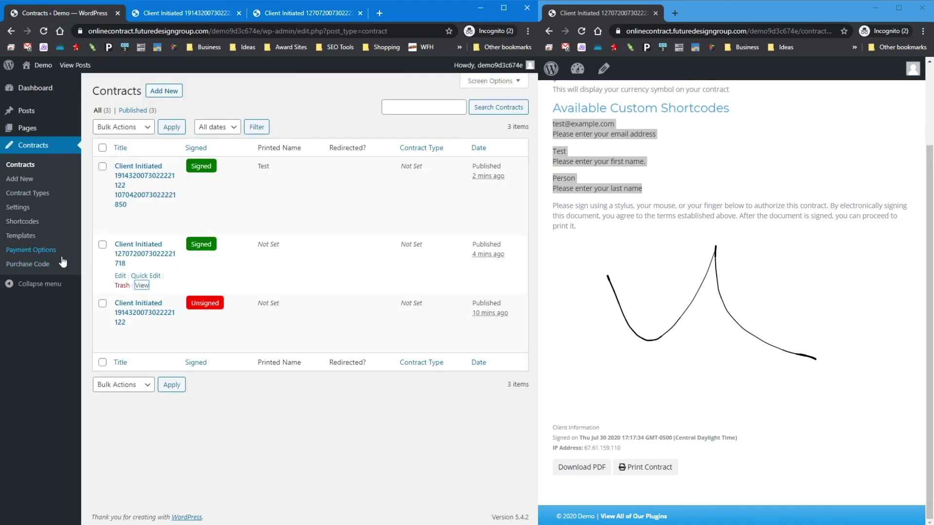
click(23, 236)
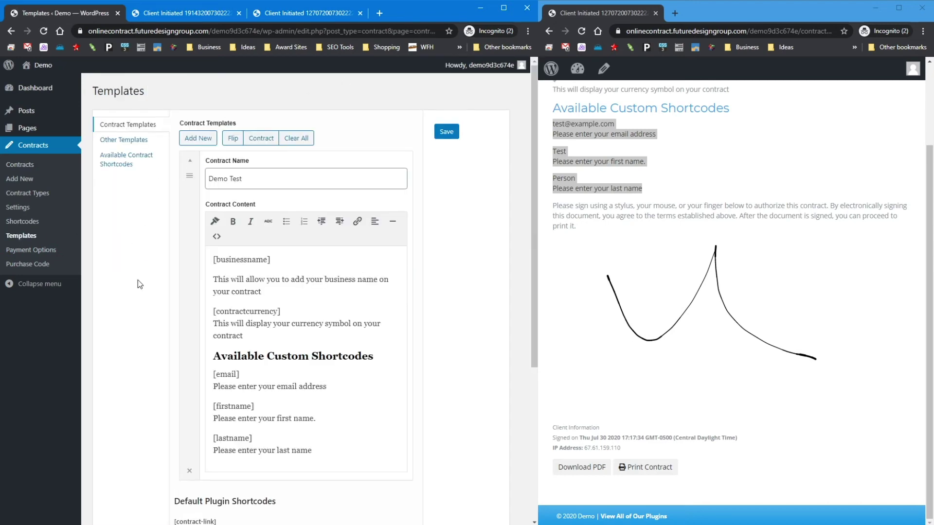
scroll(475, 316, down, 6)
scroll(475, 317, up, 6)
Step: Set the Generate PDF button label to "Download" in the other templates, save it and reload the client's contract page
click(119, 141)
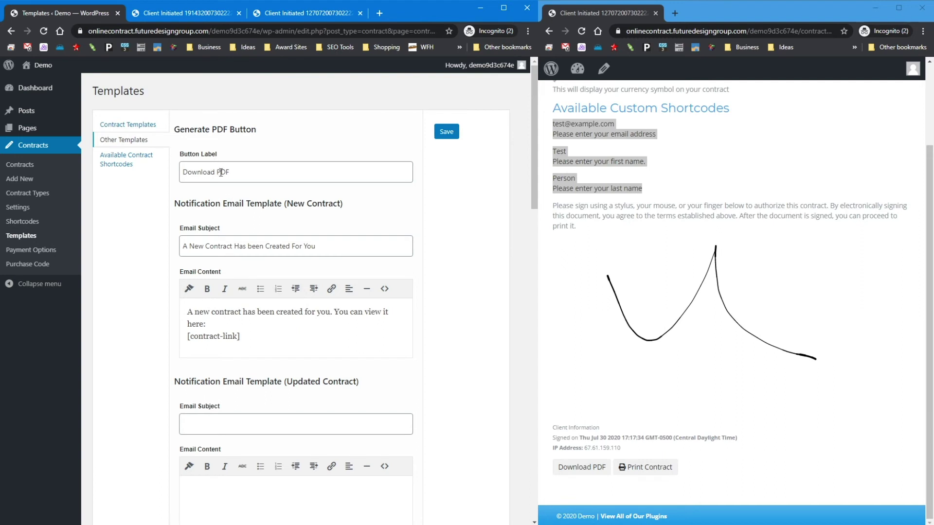
drag(232, 176, 216, 178)
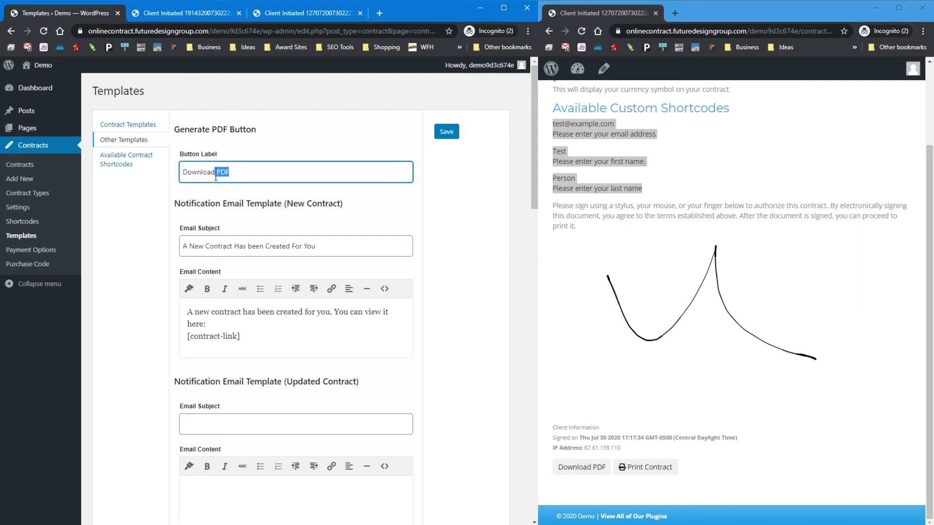
key(BackSpace)
click(446, 131)
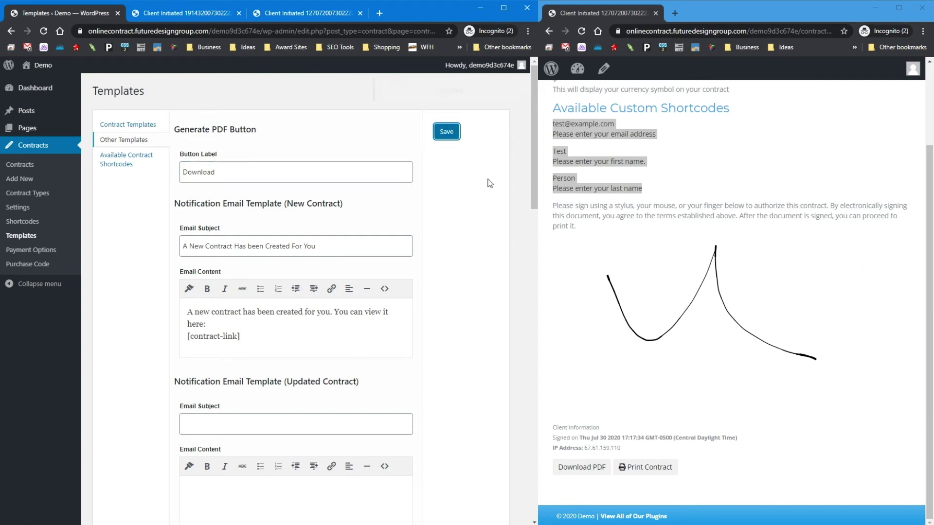
click(581, 31)
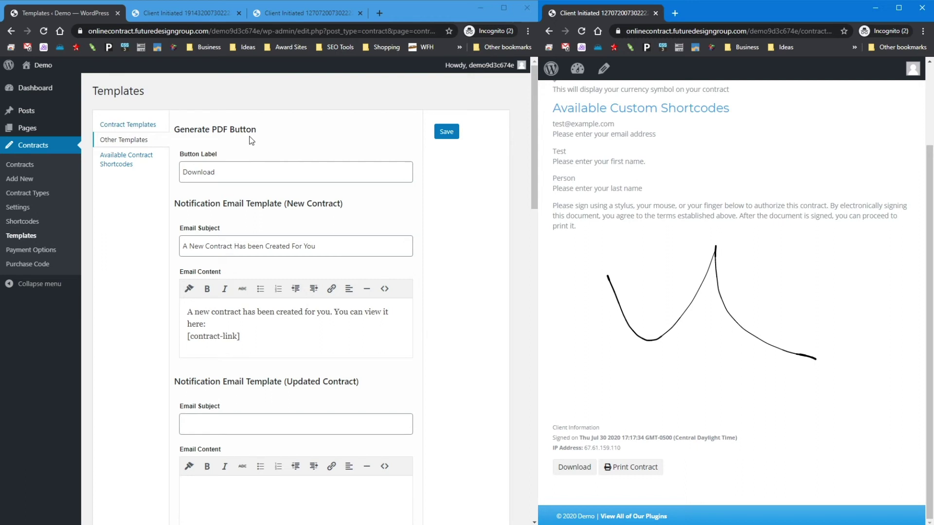
Step: Change the Generate PDF button label to "Download PDf"
click(228, 172)
text(PDf)
click(227, 229)
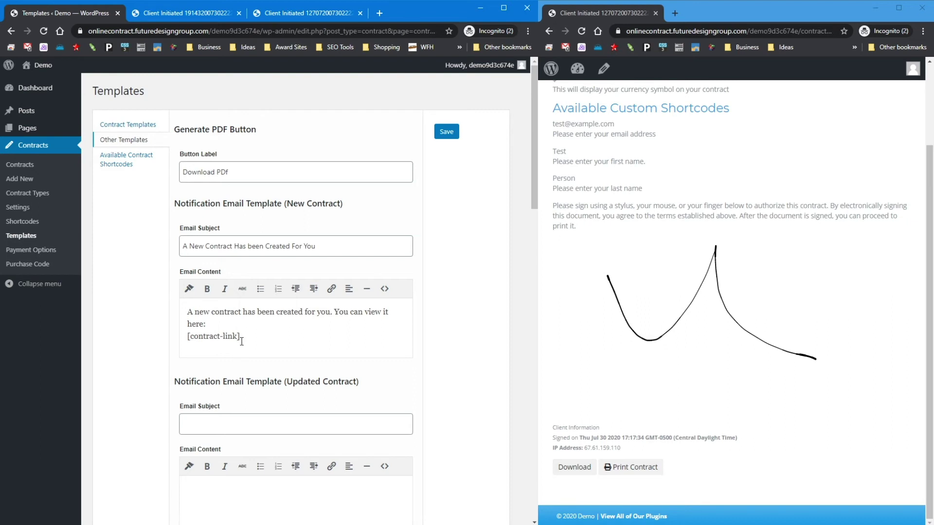
Step: Set the updated contract notification's email subject to "Your Contract Was Updated"
scroll(242, 341, down, 1)
scroll(228, 317, down, 1)
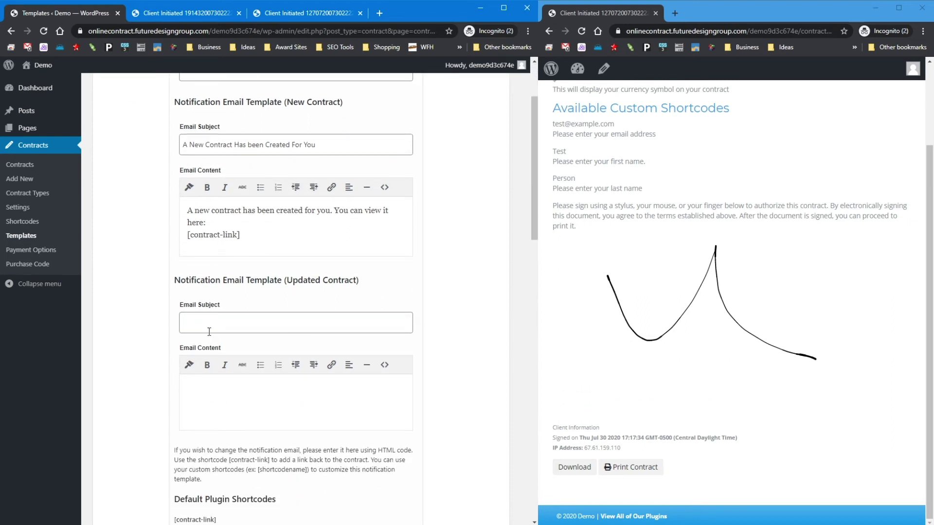
click(224, 318)
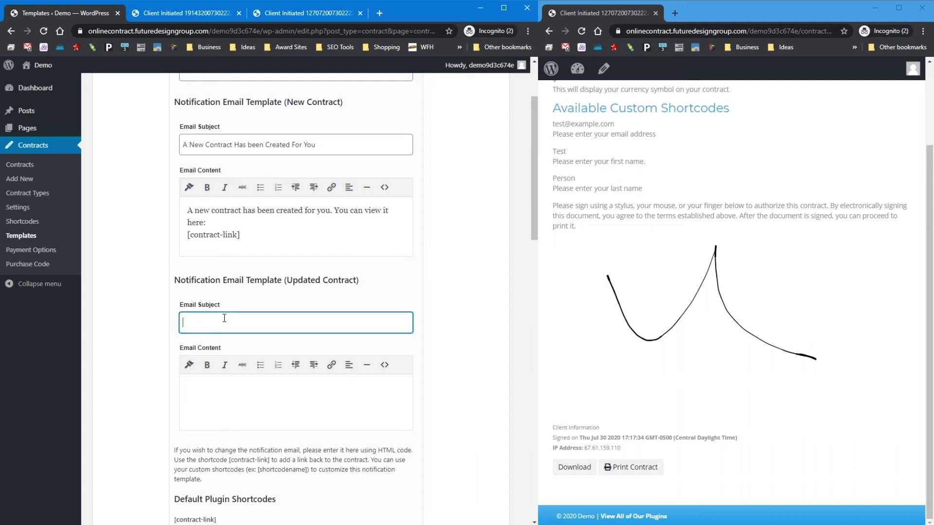
text(Your Contract Was Updated)
Step: Copy the new contract email content into the updated contract template, reword it to "A contract has been created for you and modified", and review the shortcodes
drag(240, 235, 159, 212)
key(ctrl+c)
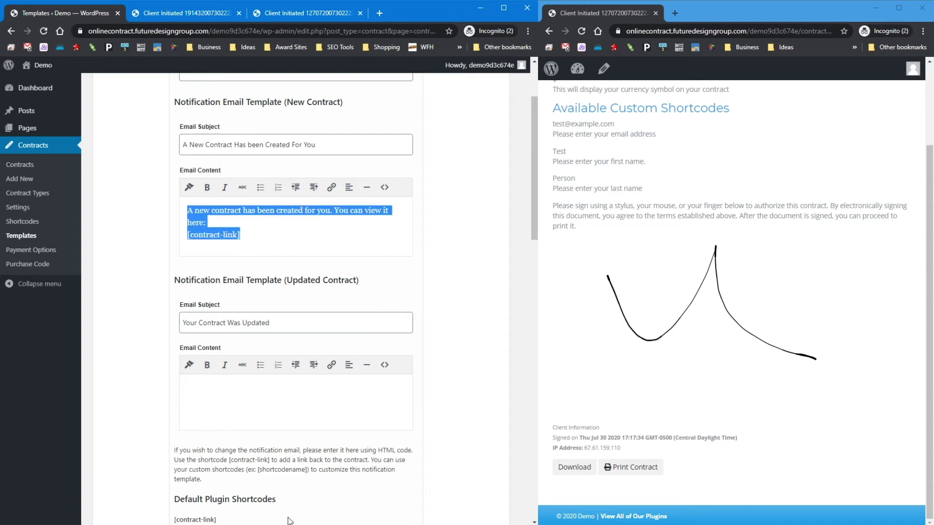
click(207, 384)
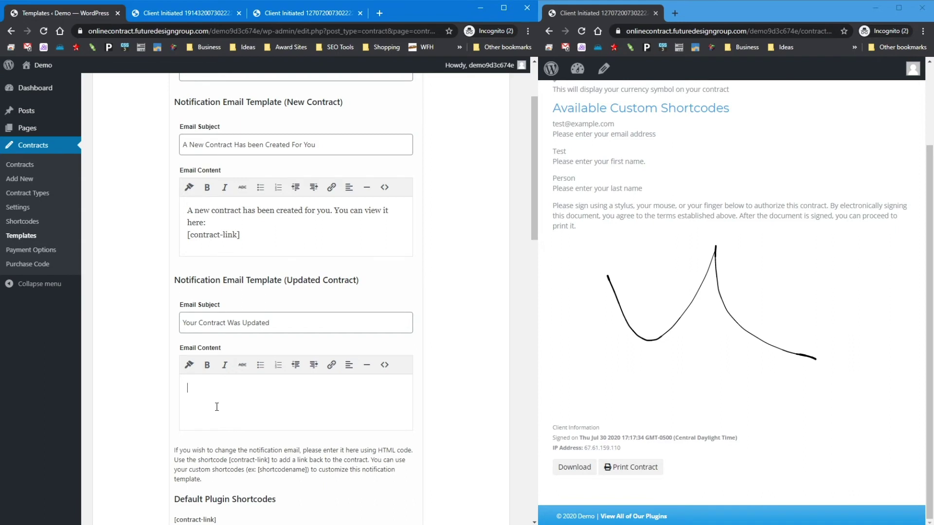
key(ctrl+v)
drag(195, 388, 212, 388)
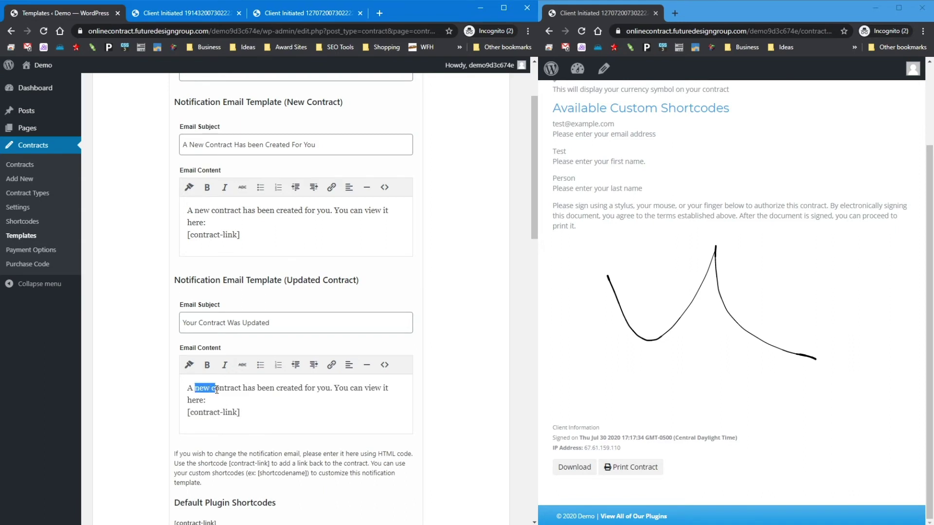
key(BackSpace)
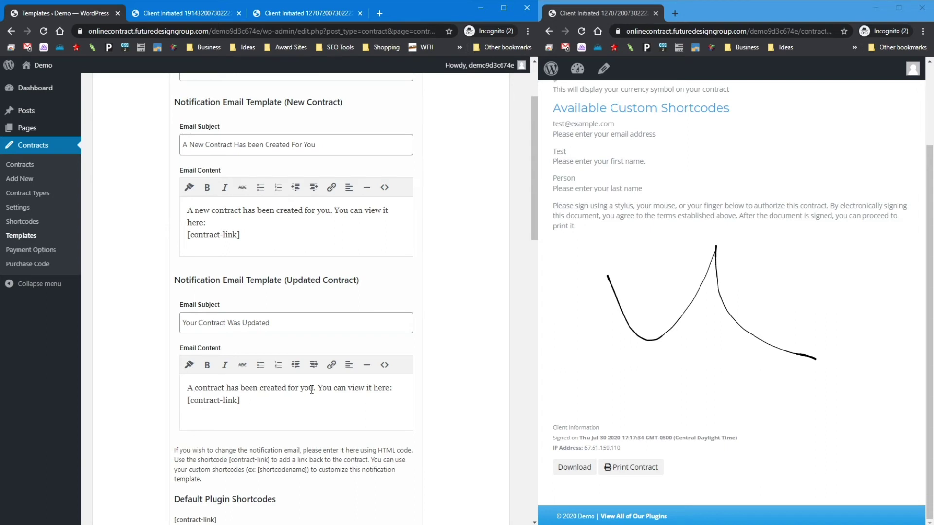
text(and modified)
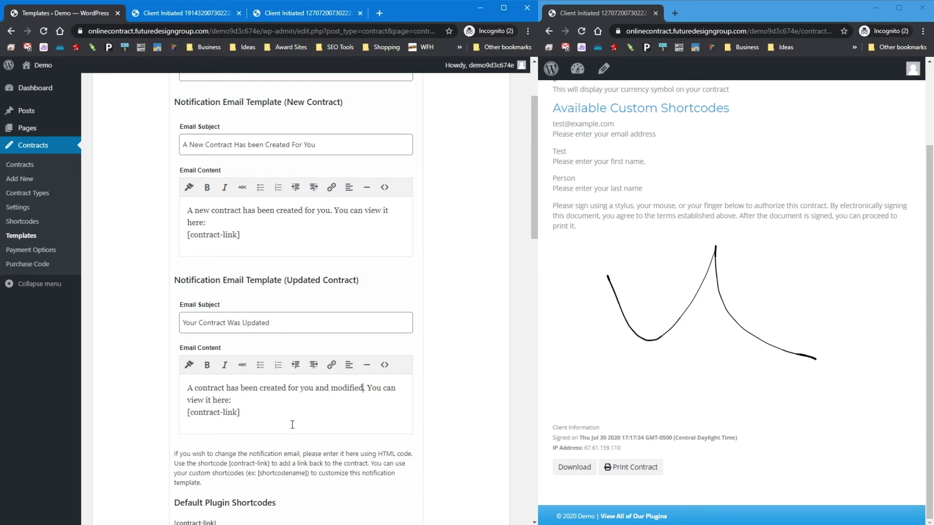
scroll(292, 425, down, 7)
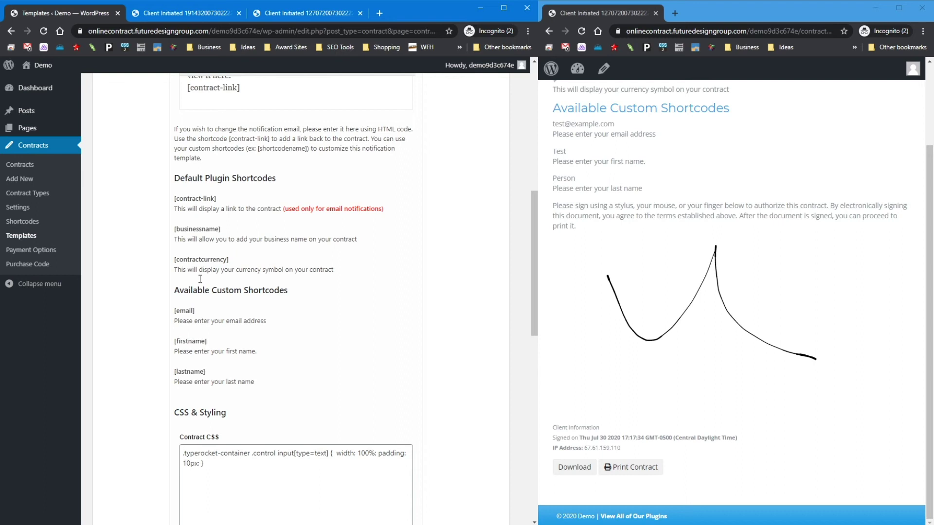
scroll(241, 272, up, 3)
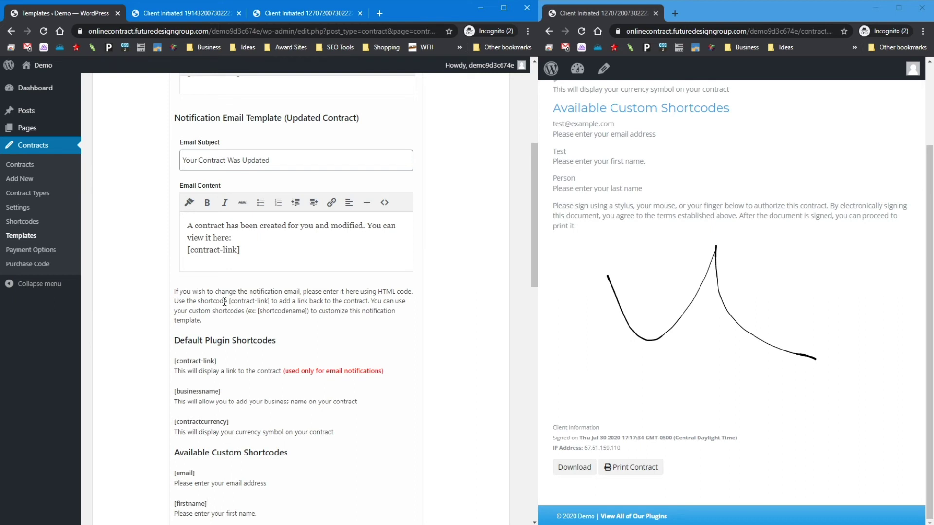
Step: Add the greeting "[firstname]," on its own line at the start of the updated contract notification's email content
click(189, 226)
text([firstname])
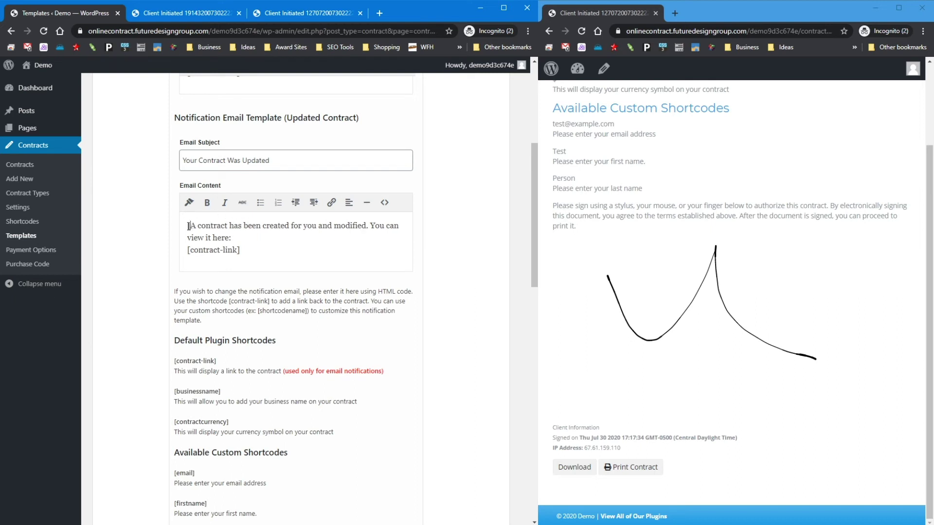
text(,)
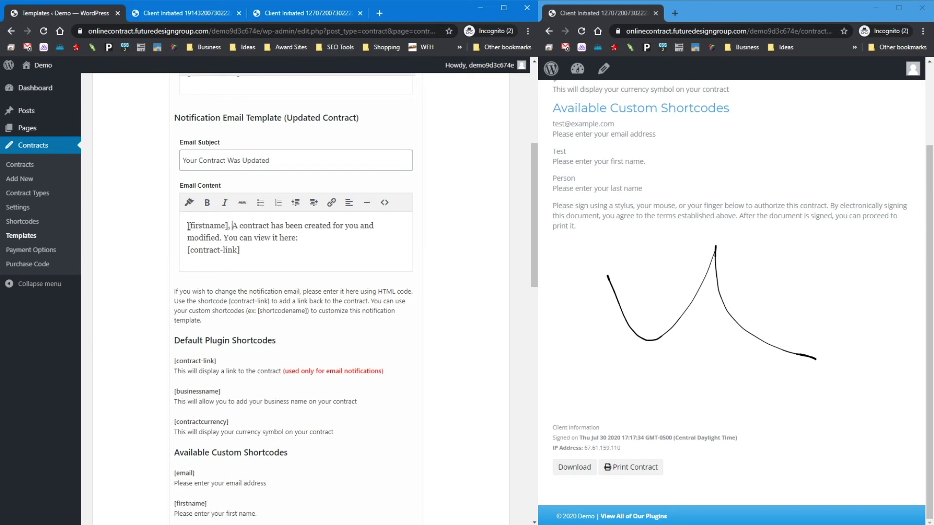
key(Return)
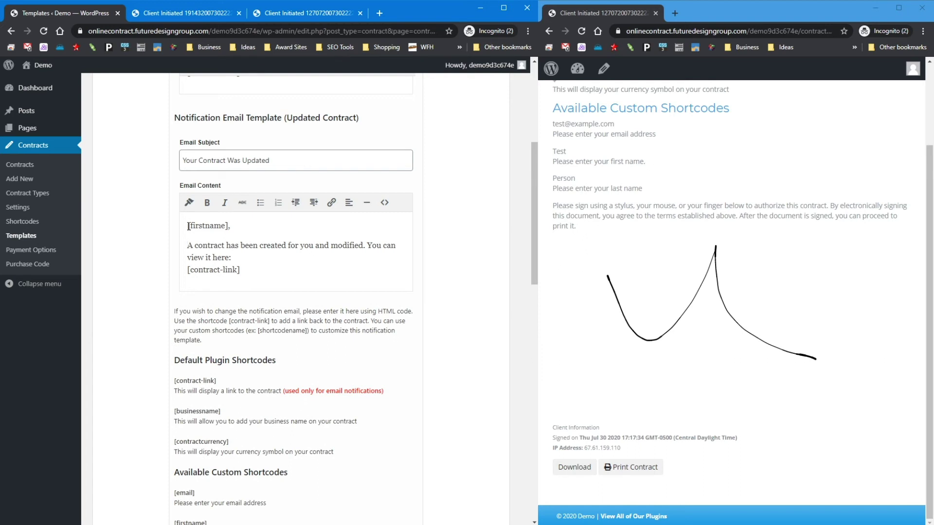
Step: Examine the contract CSS and print CSS templates with their usage notes, and the list of available contract shortcodes
scroll(150, 266, down, 9)
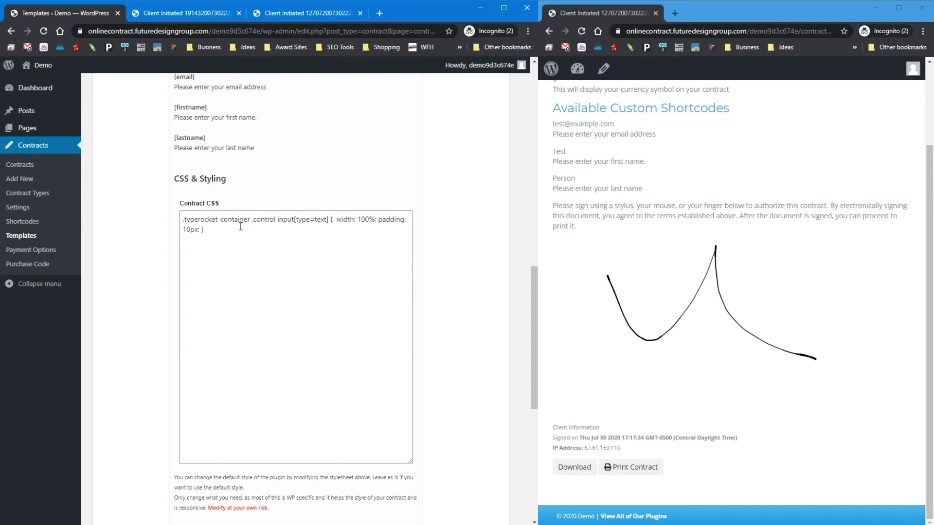
scroll(241, 226, down, 2)
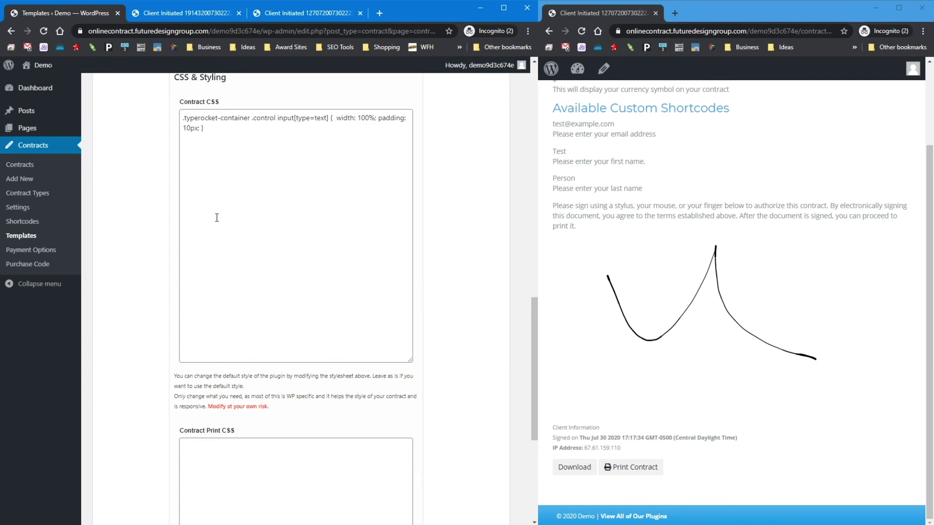
scroll(326, 258, up, 1)
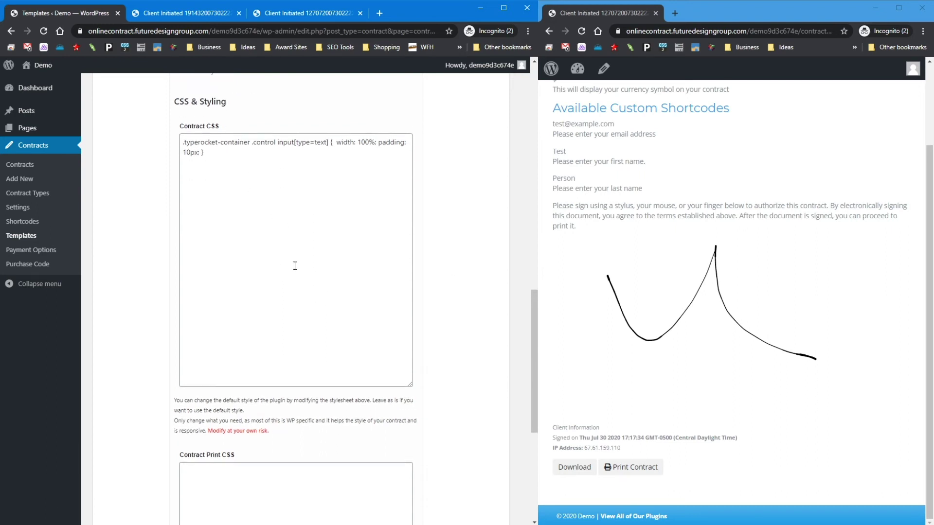
scroll(272, 292, down, 3)
scroll(301, 335, down, 2)
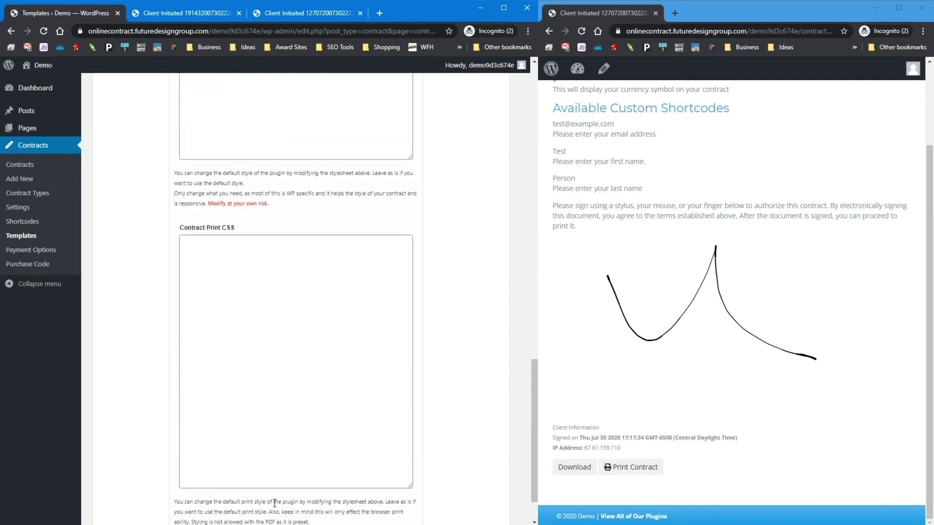
scroll(279, 273, down, 1)
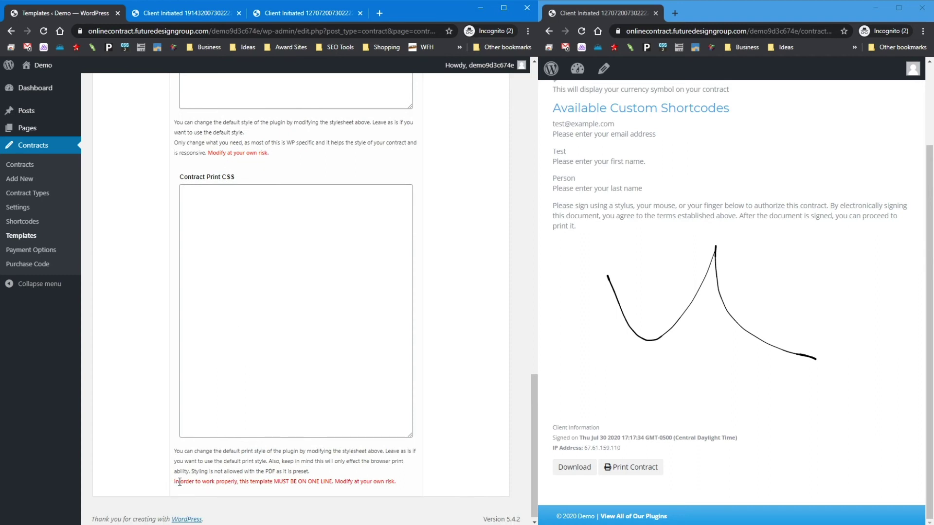
drag(173, 482, 422, 490)
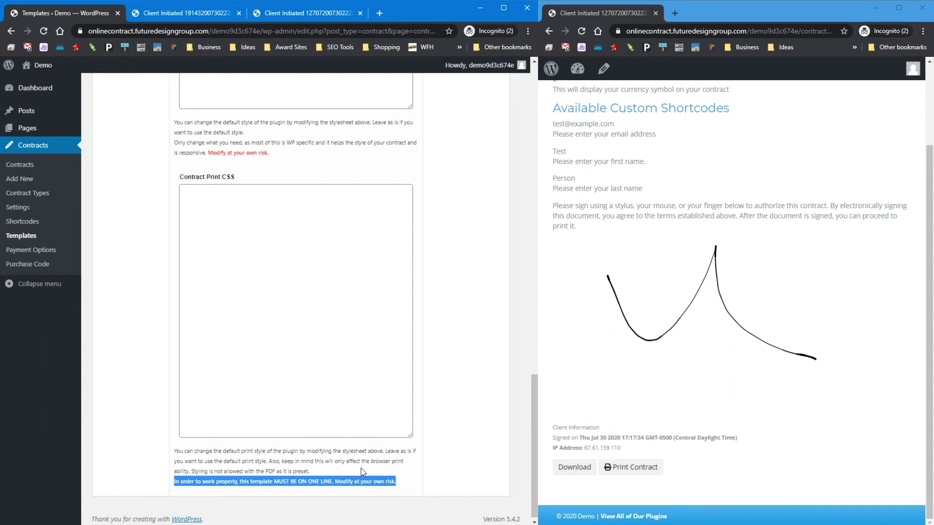
click(184, 205)
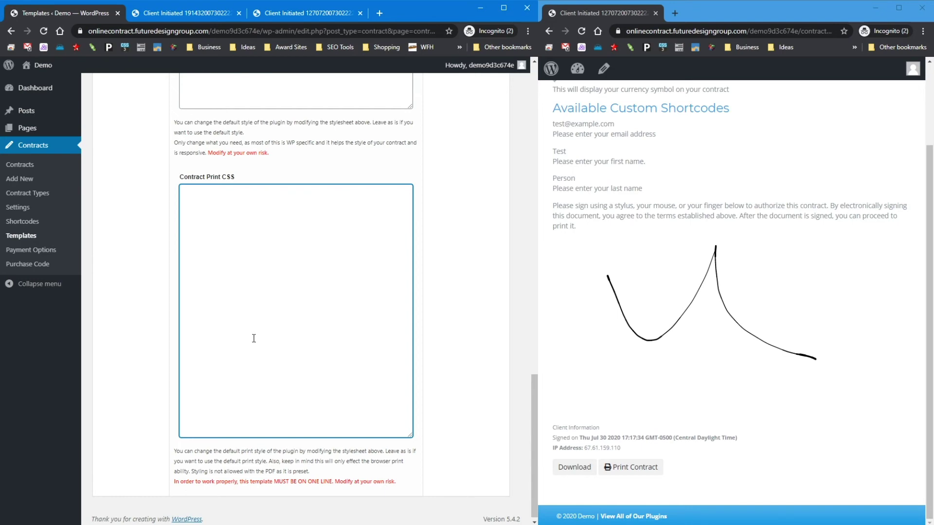
scroll(235, 314, up, 15)
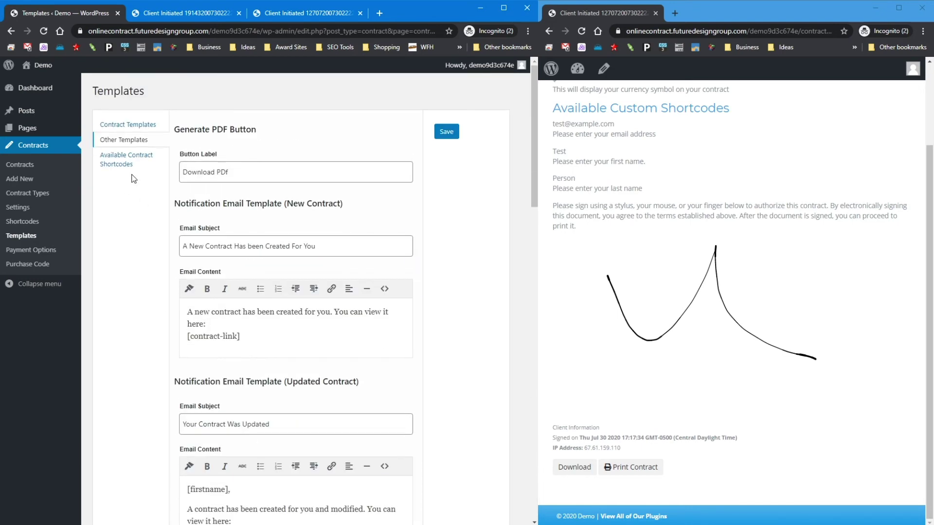
click(113, 164)
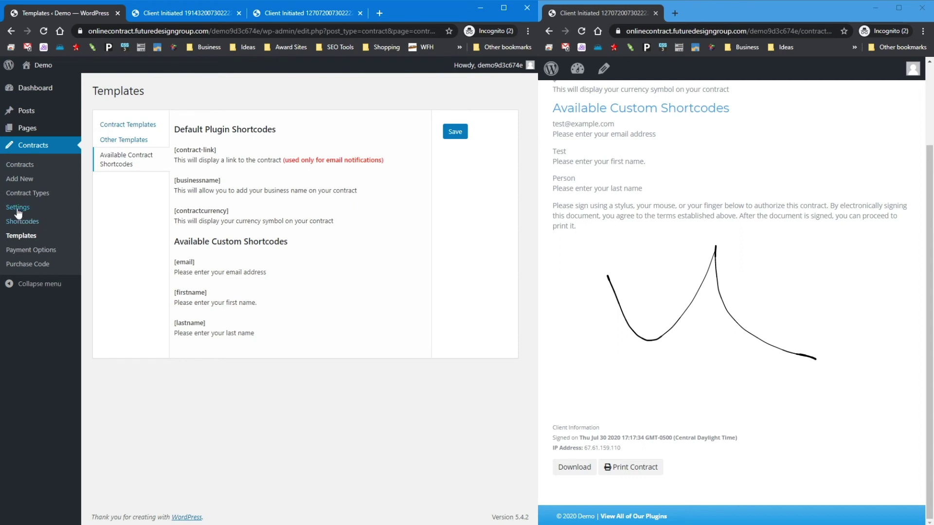
Step: Add a new contract shortcode with the label "Date", the shortcode [date] and the data type Date
click(22, 223)
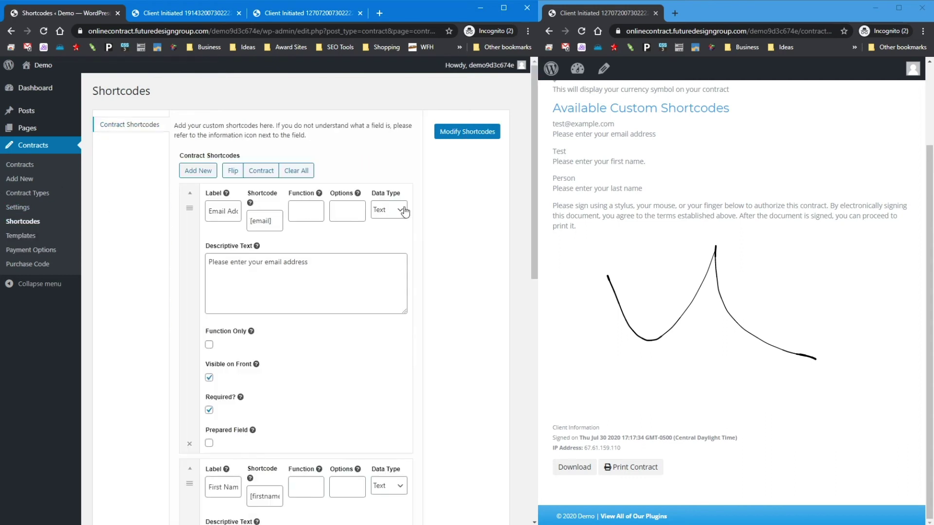
click(198, 170)
click(395, 214)
click(384, 253)
click(226, 213)
text(Date)
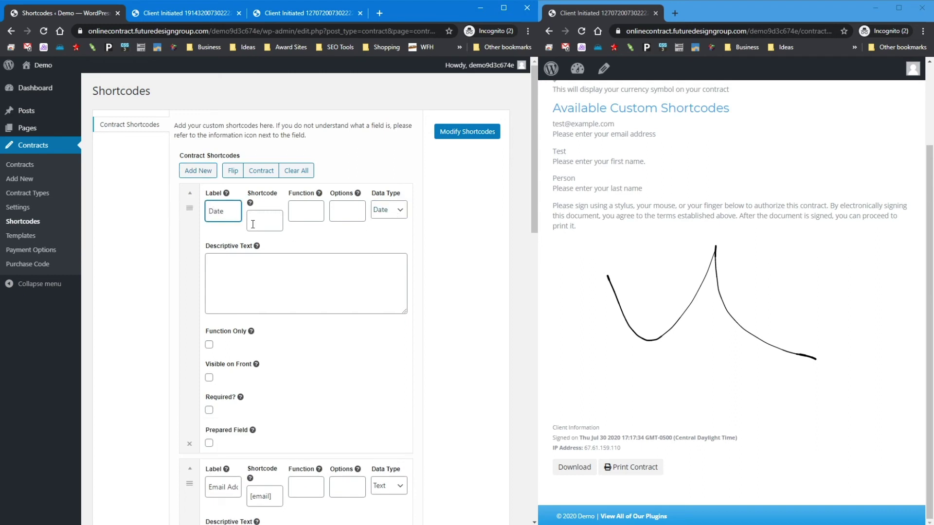
click(253, 224)
text([date])
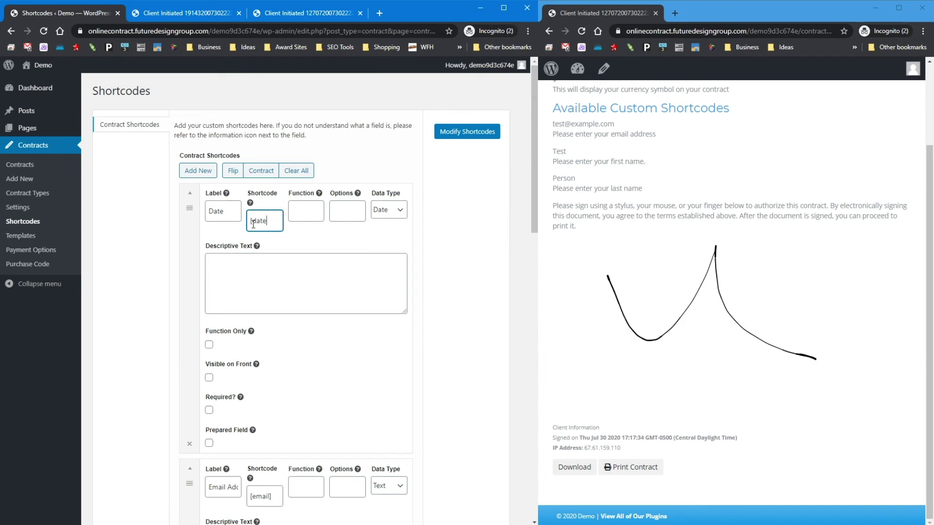
Step: Give the date shortcode the descriptive text "Select A Start Date" and make it visible on front and required
click(291, 281)
text(Selec)
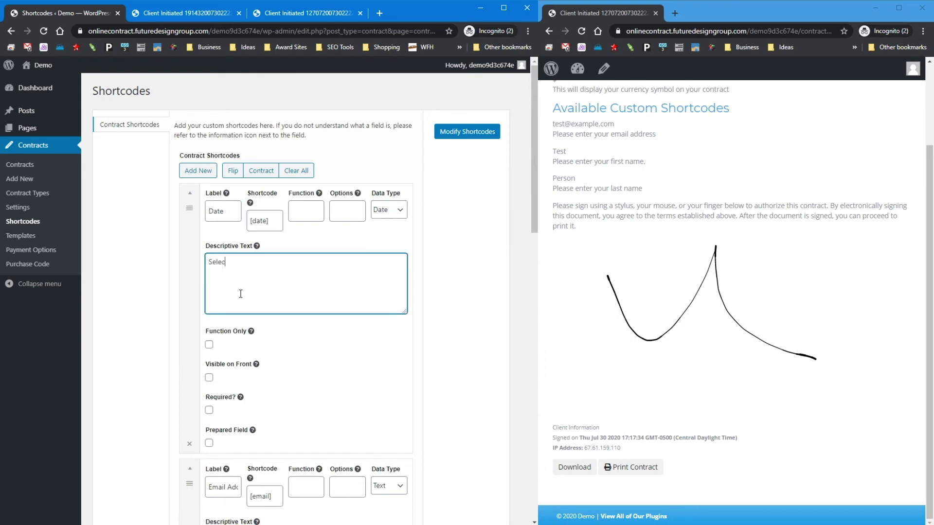
text(t A Start Date)
click(210, 378)
click(209, 410)
Step: Add another contract shortcode labelled "Rep" with the shortcode [rep], and save the shortcode changes
mouse_move(254, 336)
click(198, 170)
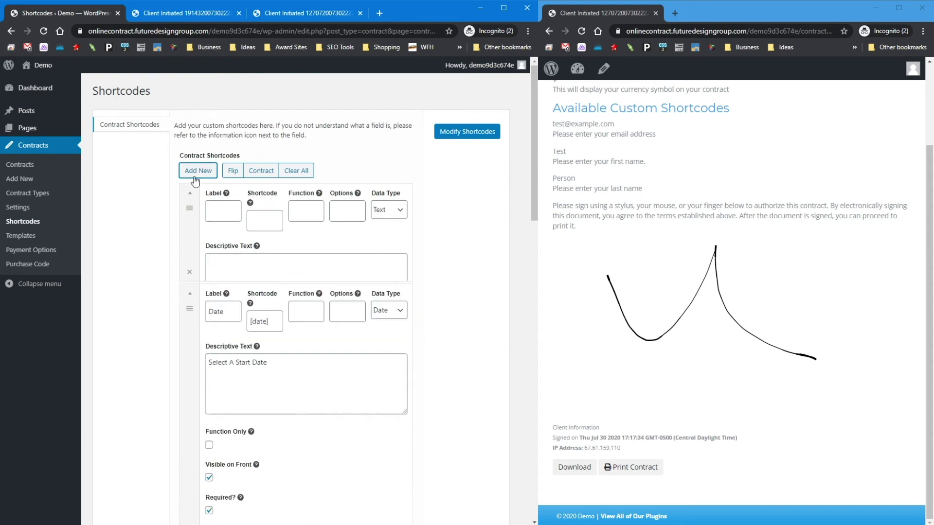
click(221, 216)
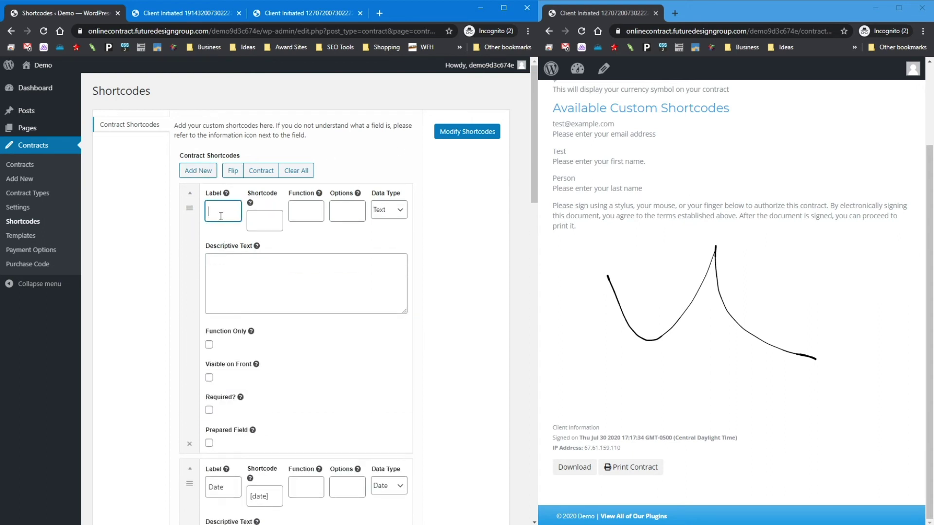
key(Tab)
text([rep)
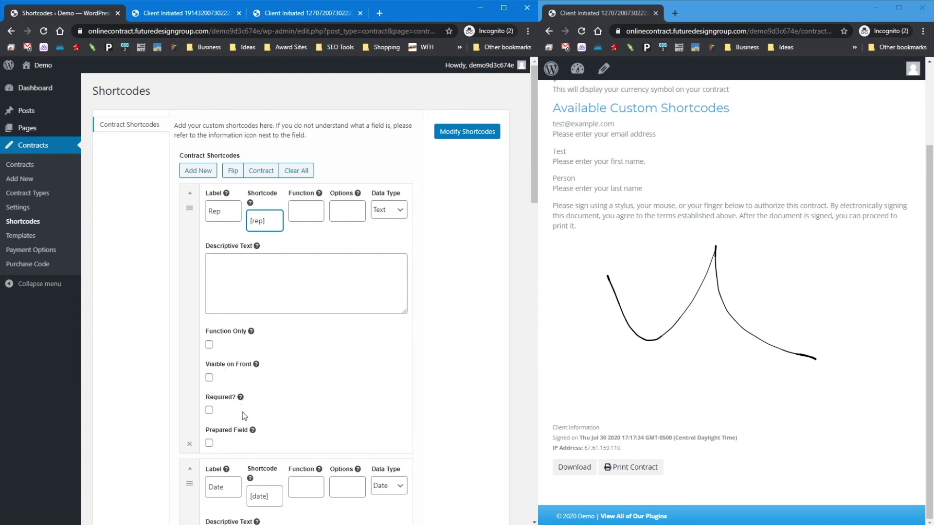
click(461, 135)
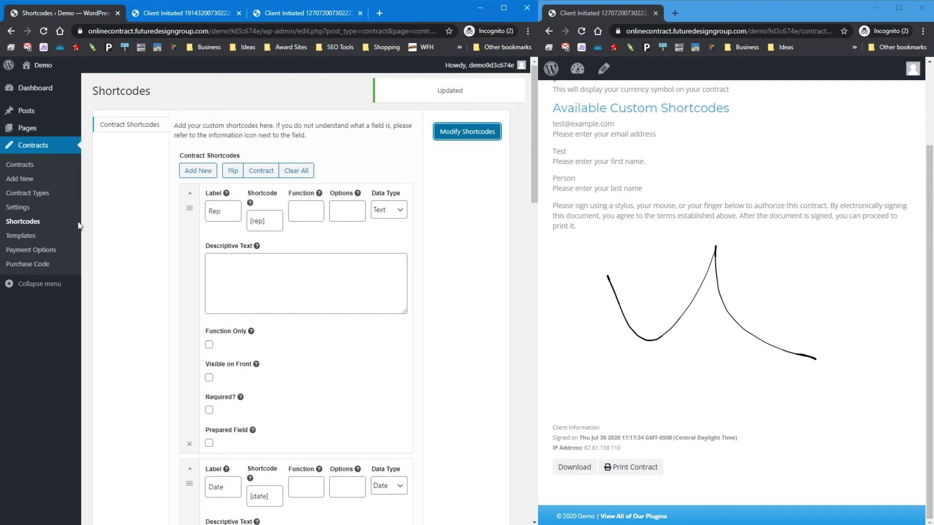
Step: Check the custom shortcode list under the contract templates and view the advanced shortcodes in the plugin settings
click(24, 236)
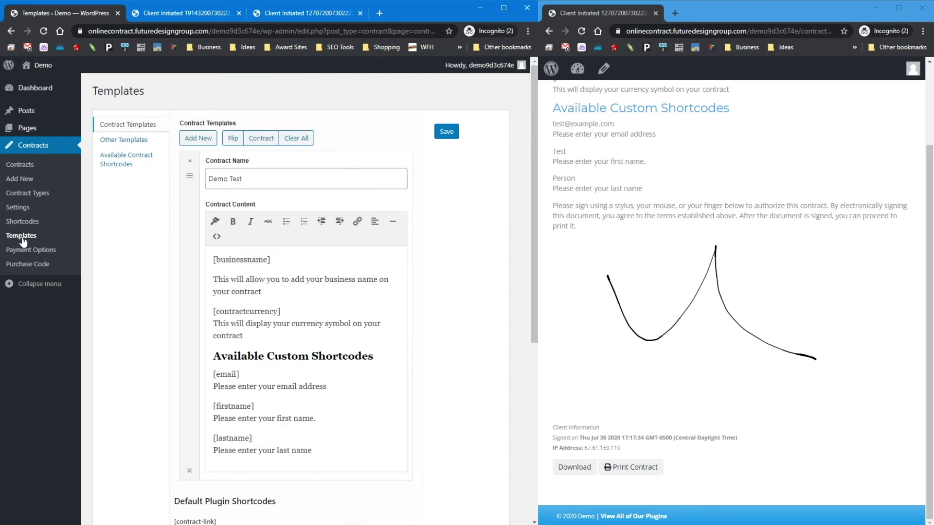
scroll(172, 207, down, 5)
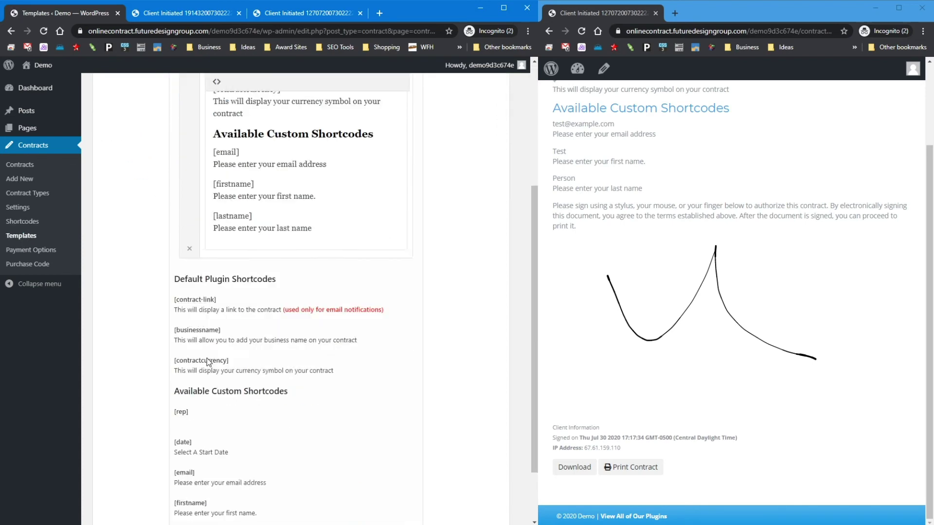
scroll(188, 354, up, 5)
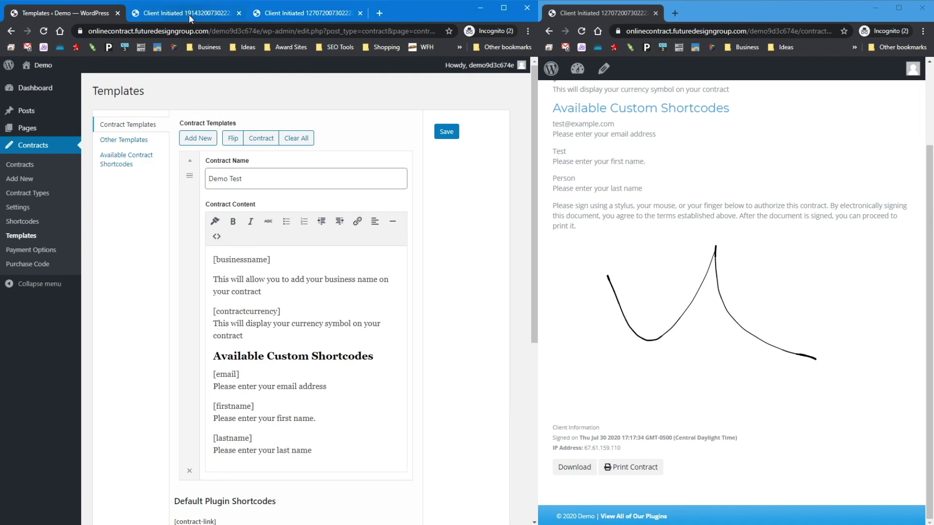
click(297, 15)
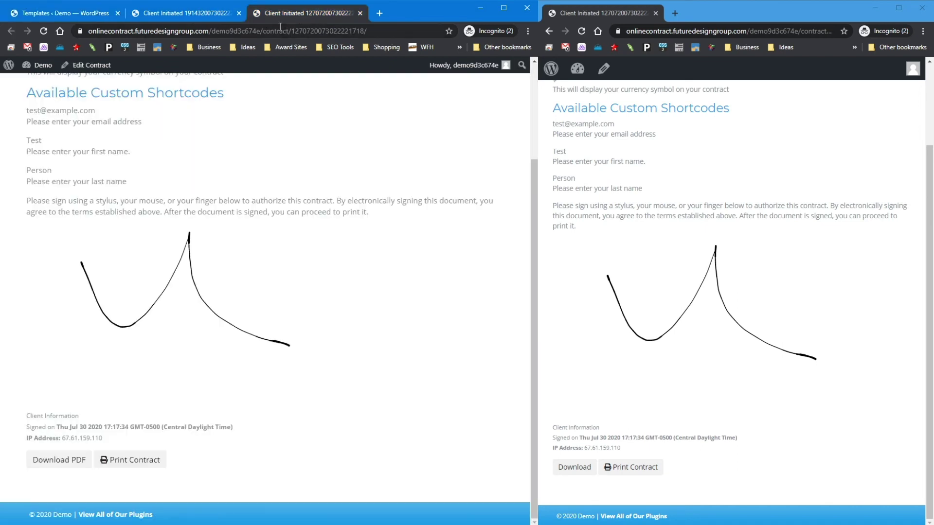
click(66, 14)
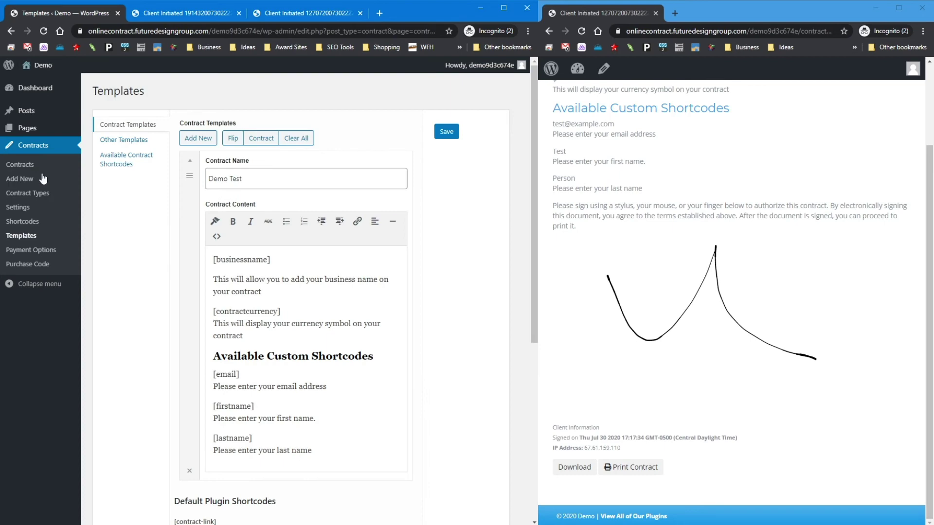
click(18, 208)
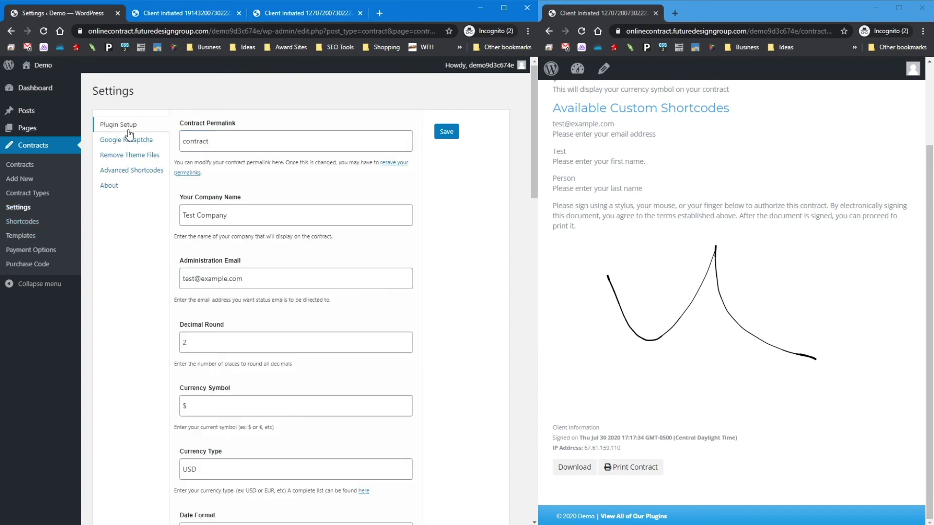
click(121, 175)
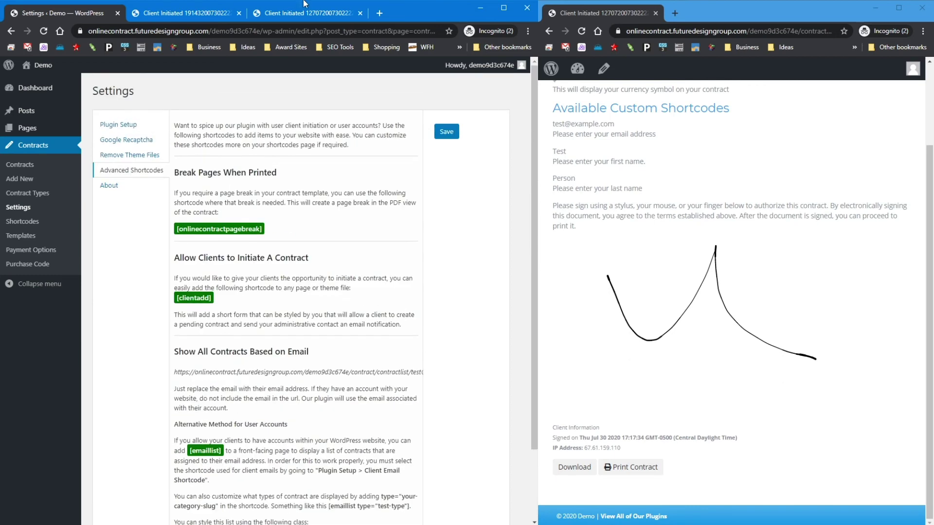
Step: Open the WP Online Contract documentation page in a new browser tab
click(339, 16)
click(379, 13)
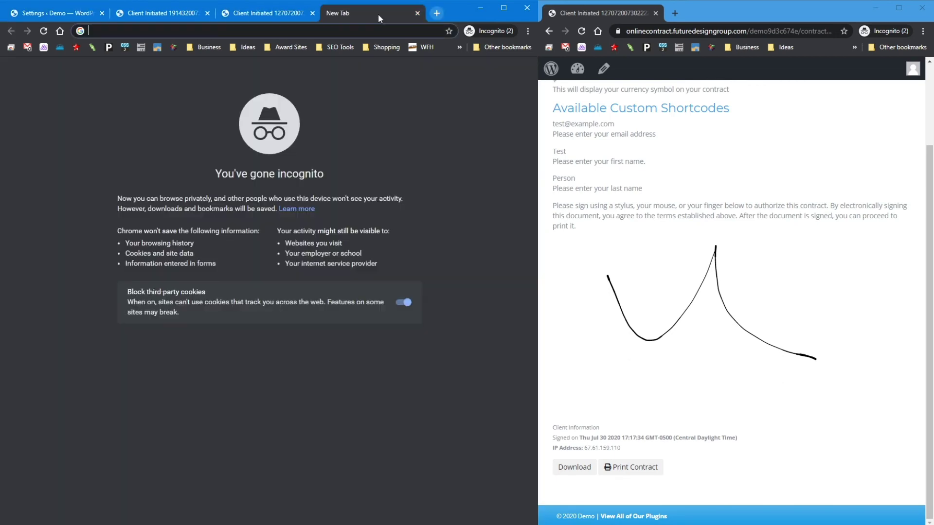
text(online)
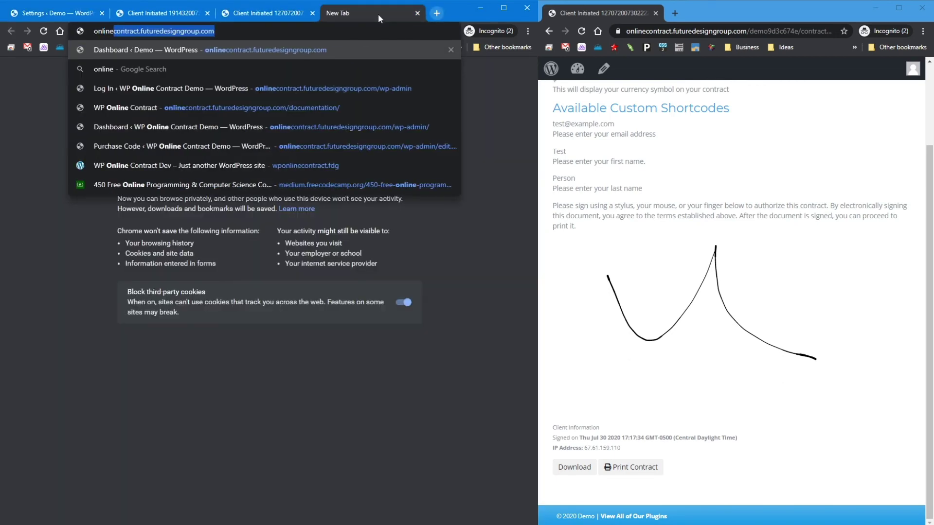
key(Down)
key(Down)
key(Down)
key(Return)
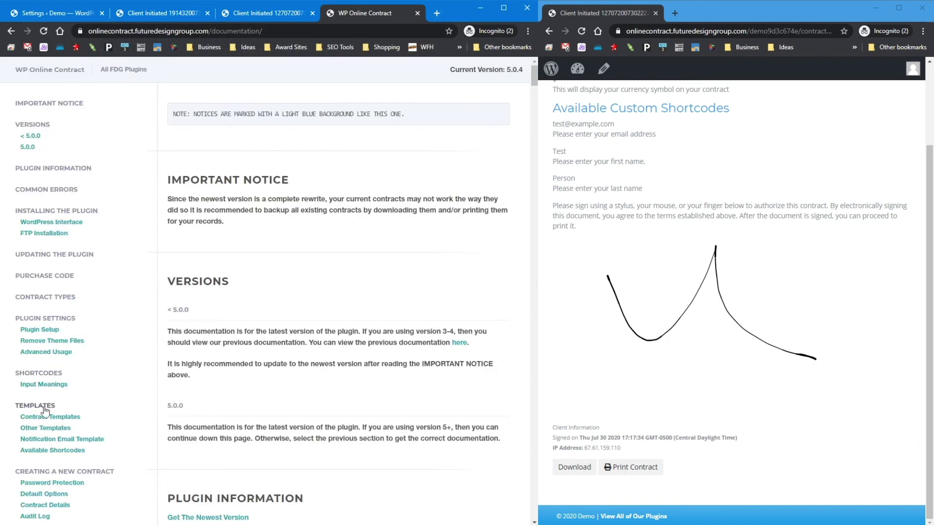
Step: Examine the documentation from the contract templates section through creating and signing contracts to the payment options
scroll(63, 362, down, 1)
scroll(62, 362, down, 3)
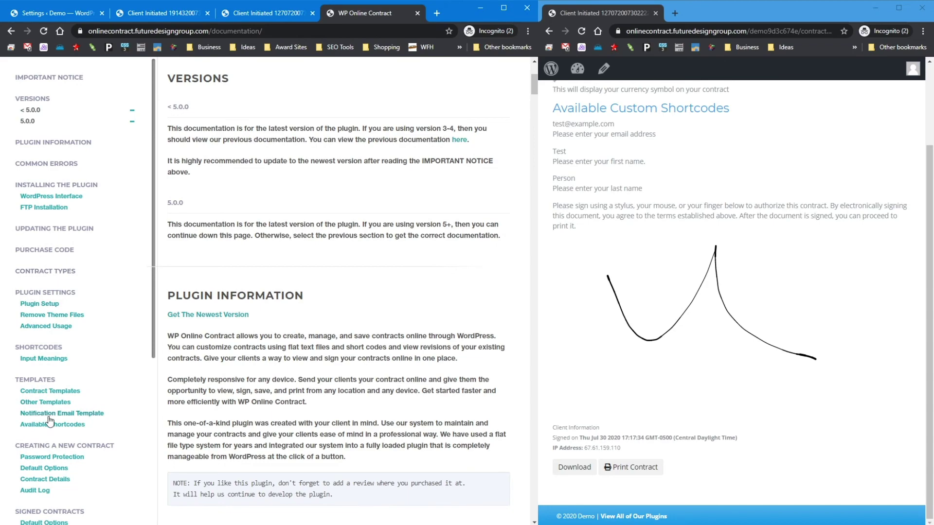
click(43, 391)
scroll(242, 264, down, 15)
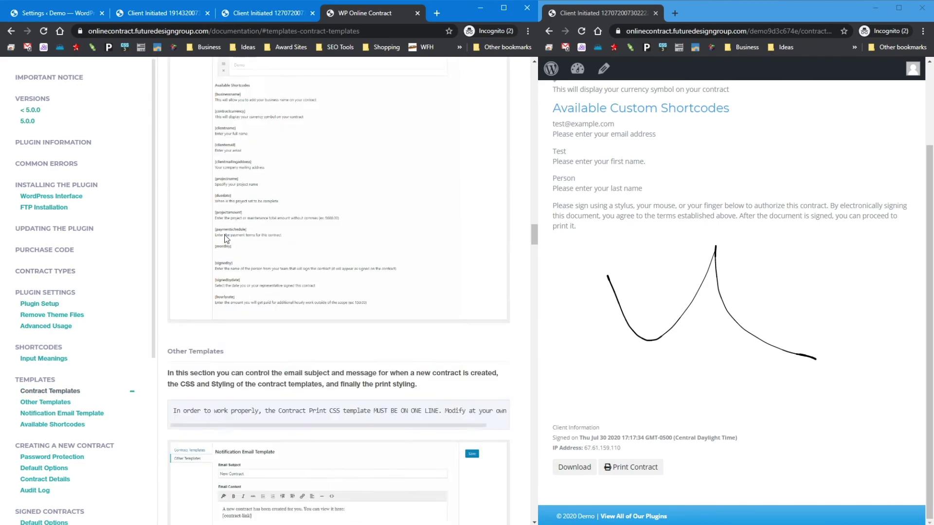
scroll(202, 331, down, 20)
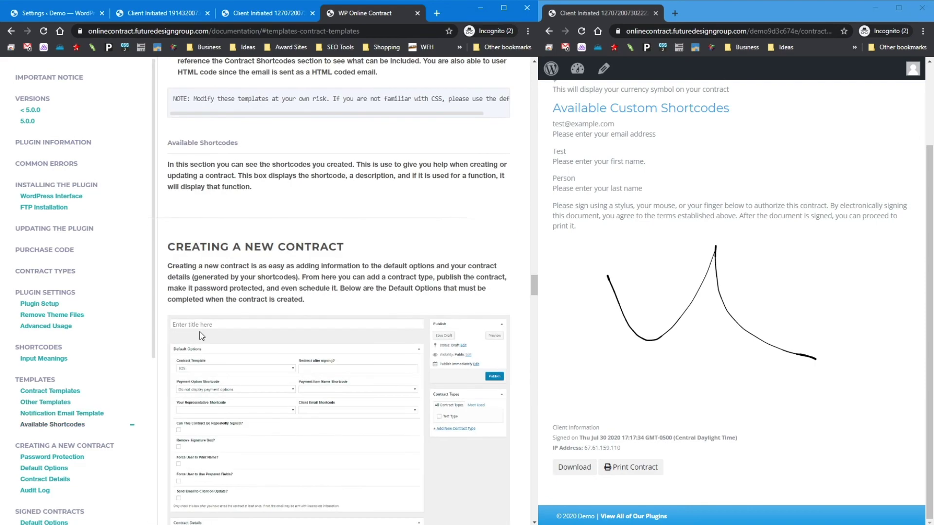
scroll(206, 329, down, 15)
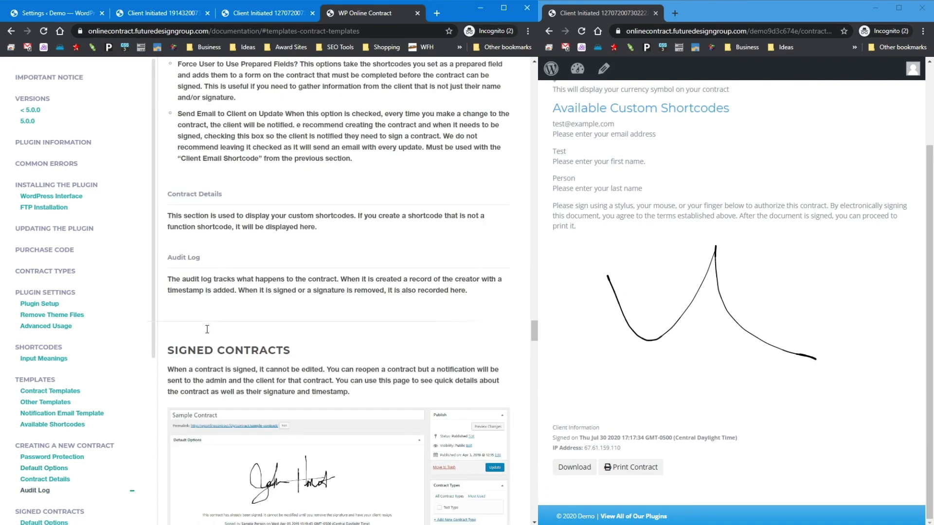
scroll(207, 330, down, 18)
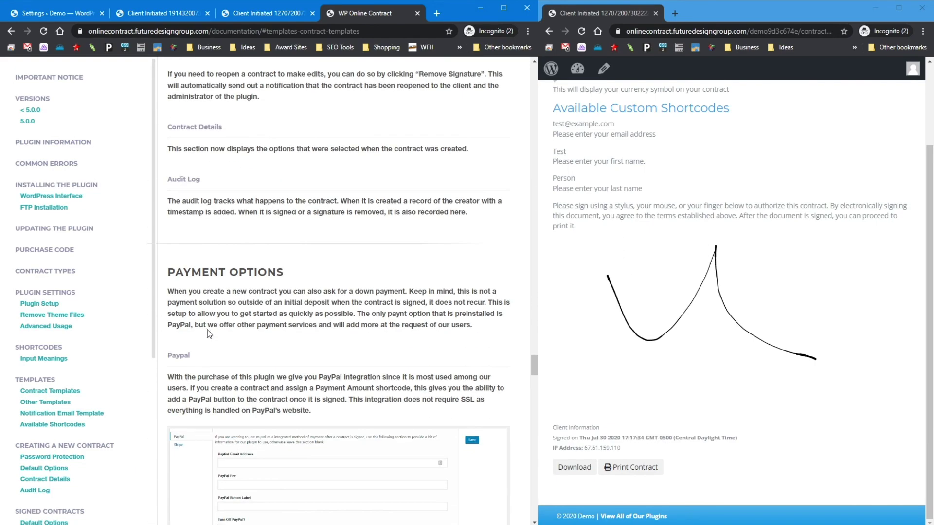
Step: Append <div class="signedby">[rep]</div> to the HTML source of the Demo Test contract template and save the templates
scroll(239, 337, down, 6)
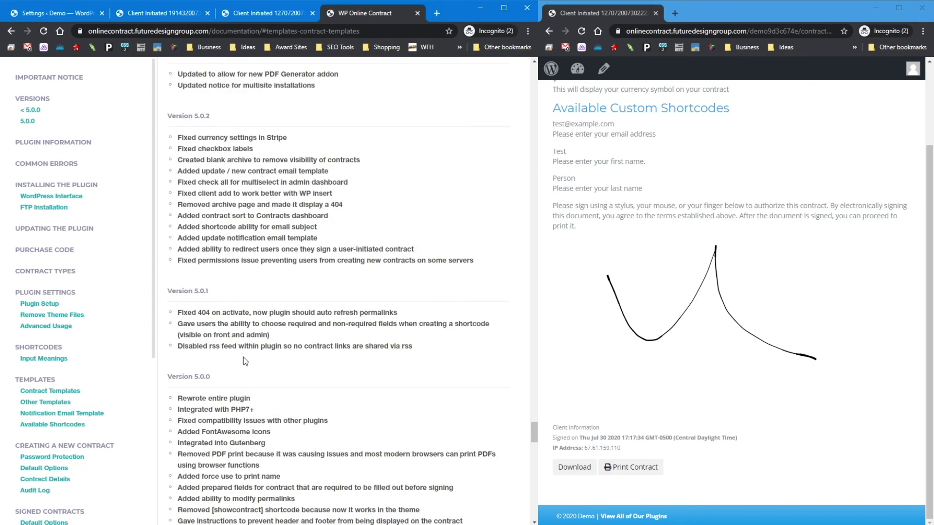
click(68, 11)
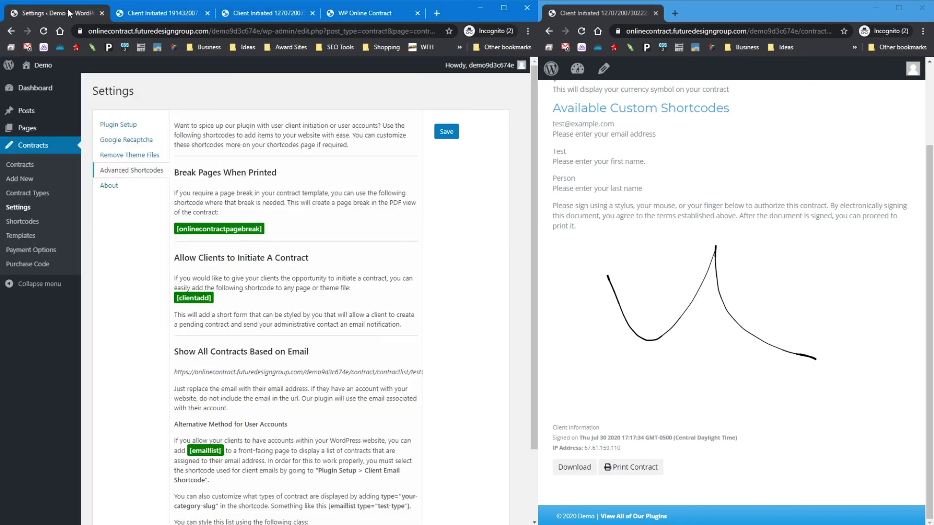
click(20, 235)
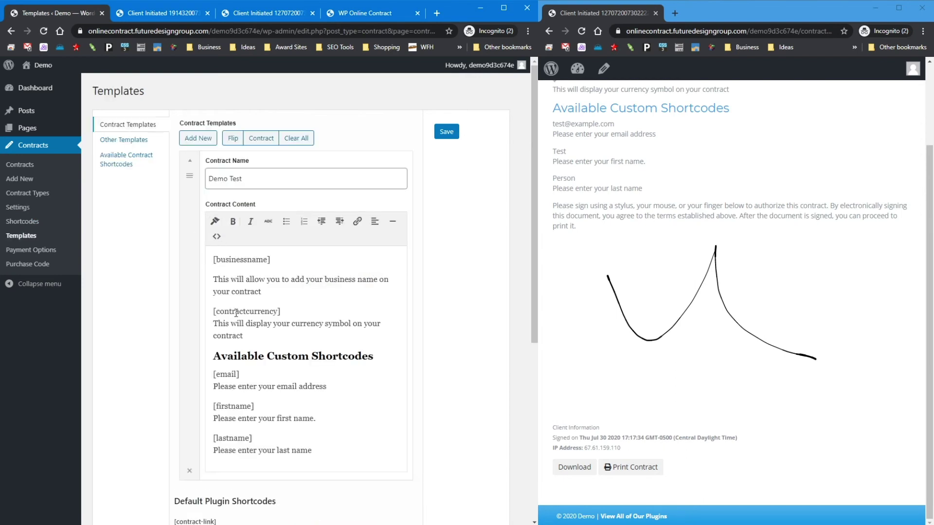
click(216, 237)
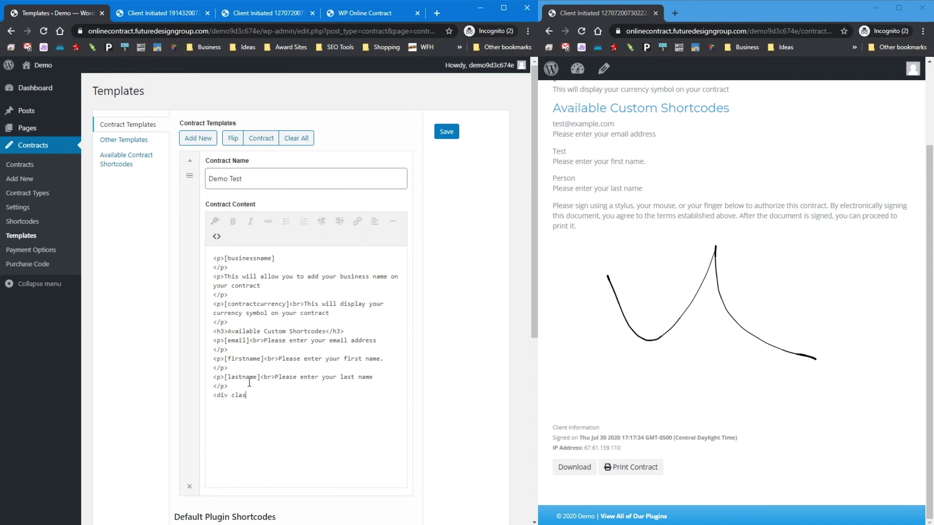
text(ignedby:"><)
text(div>)
click(454, 131)
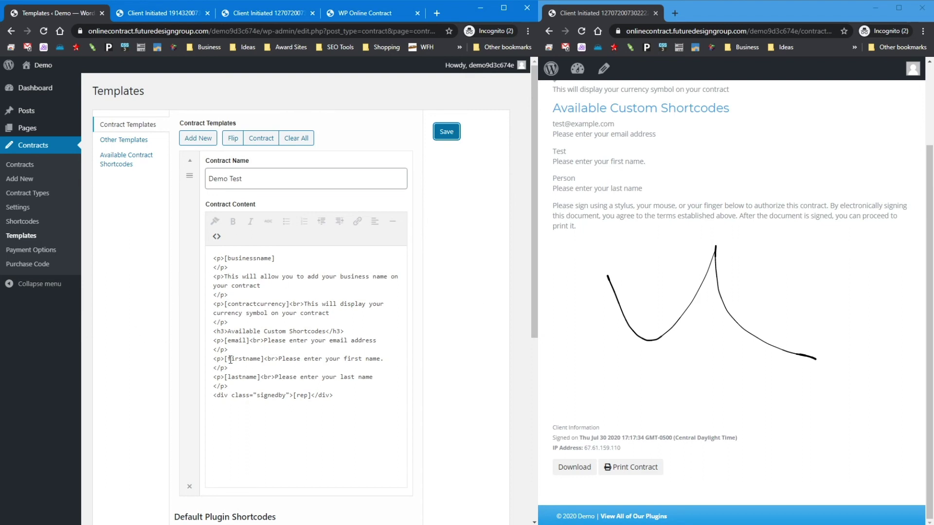
click(447, 131)
Step: Open the existing client-initiated contract for editing and set its representative shortcode to Rep
click(19, 165)
click(120, 276)
click(217, 381)
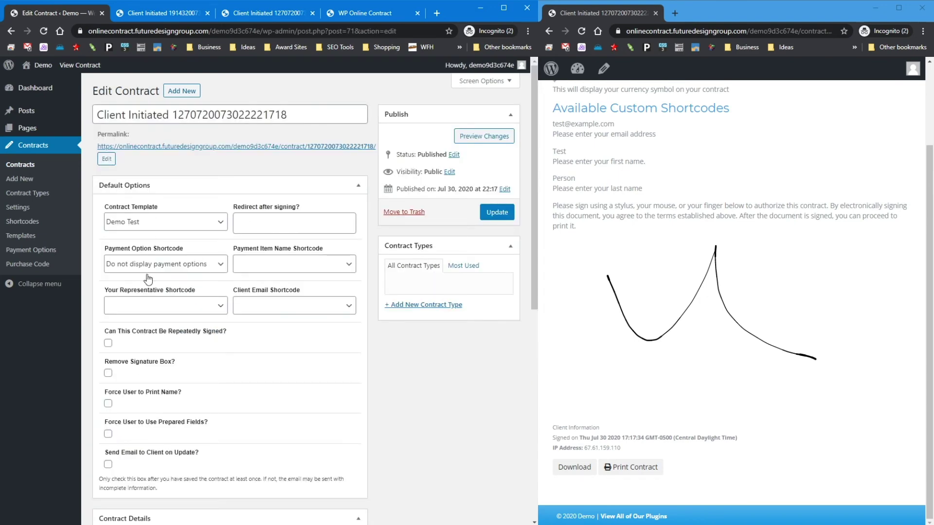
scroll(148, 278, down, 3)
scroll(148, 278, up, 2)
click(205, 263)
click(136, 281)
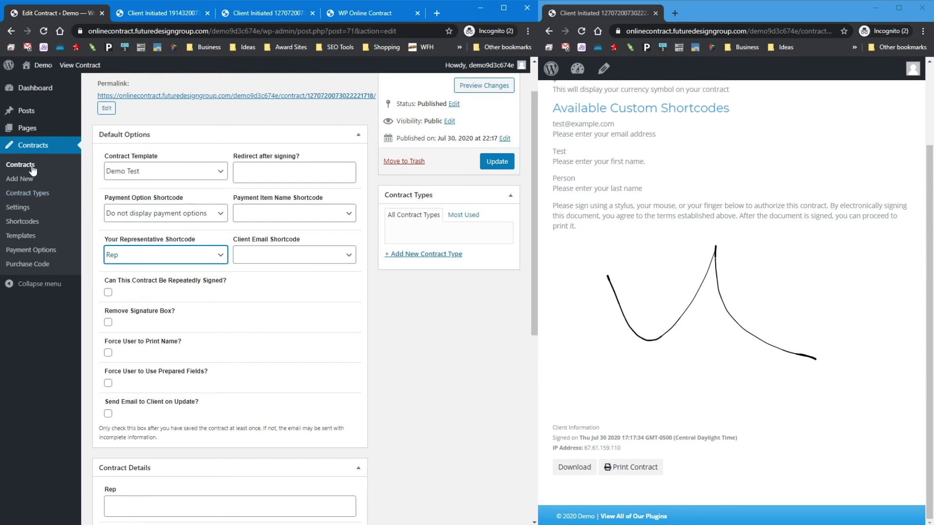
Step: Fill in the contract details with the rep "Test Rep" and the date 31/7/2020, and update the contract
scroll(146, 353, down, 3)
click(134, 350)
text(Test Rep)
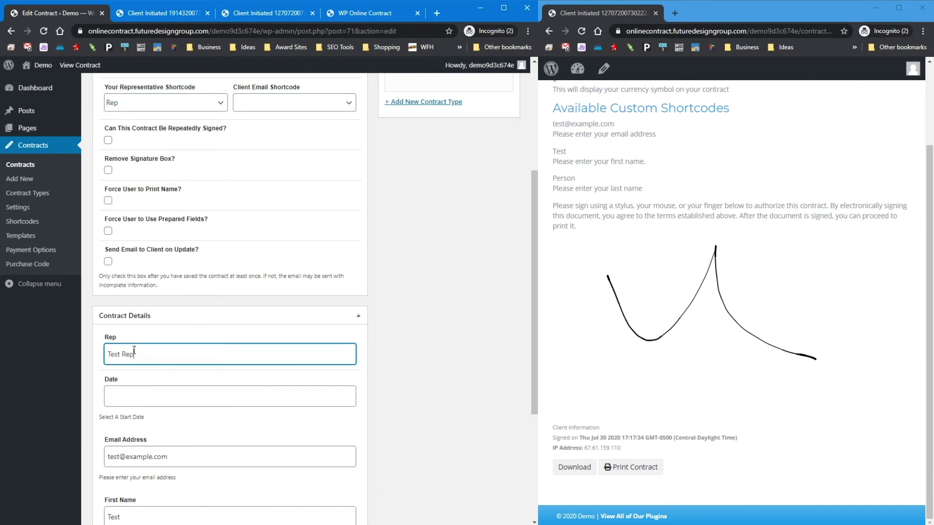
click(118, 393)
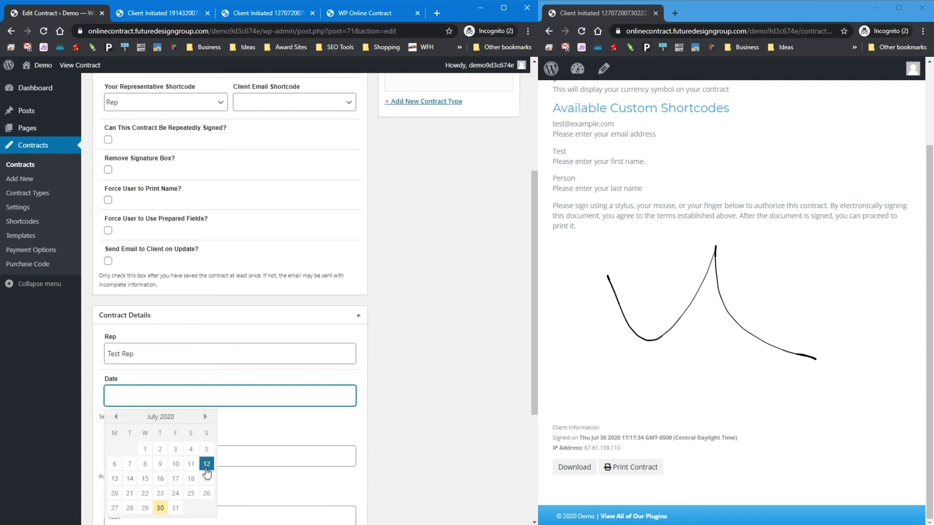
scroll(206, 471, down, 3)
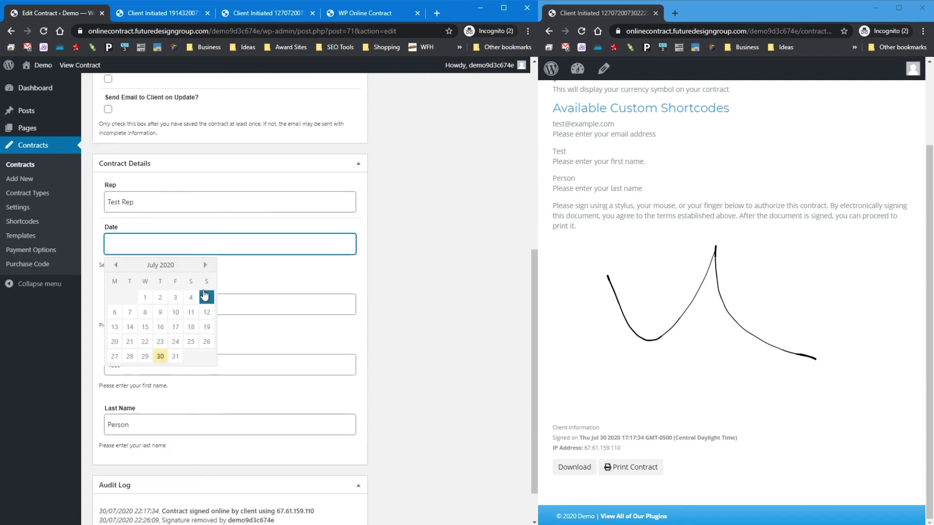
click(205, 265)
click(115, 265)
click(175, 358)
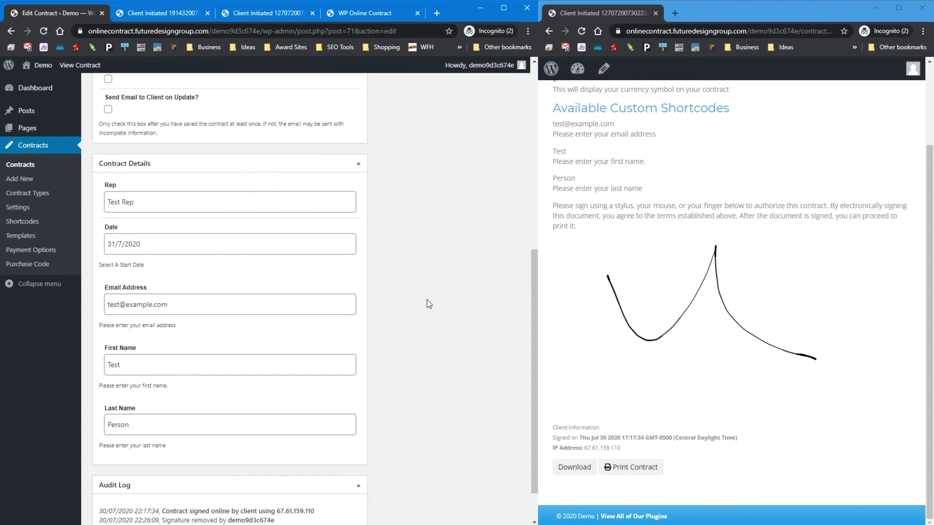
scroll(427, 246, up, 7)
click(495, 214)
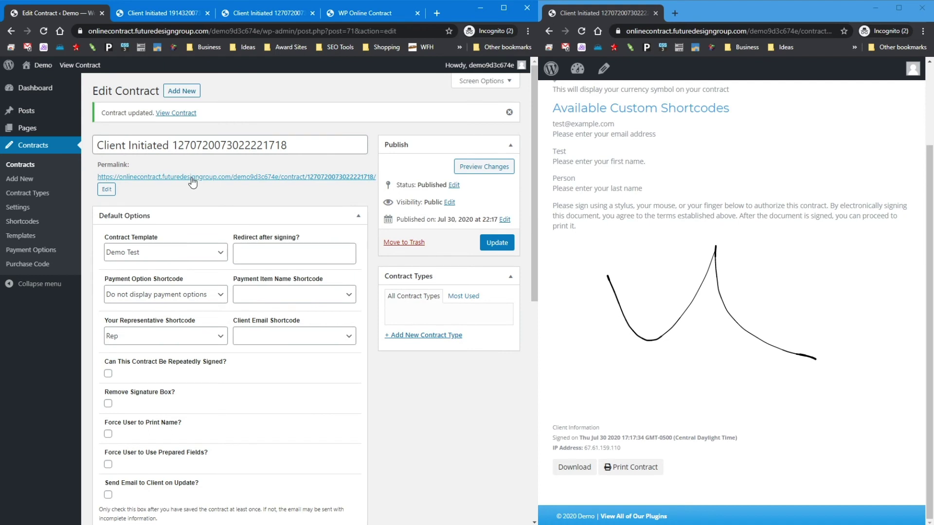
Step: View the updated contract page in a new browser tab and check the representative's signature
ctrl+click(190, 178)
click(136, 12)
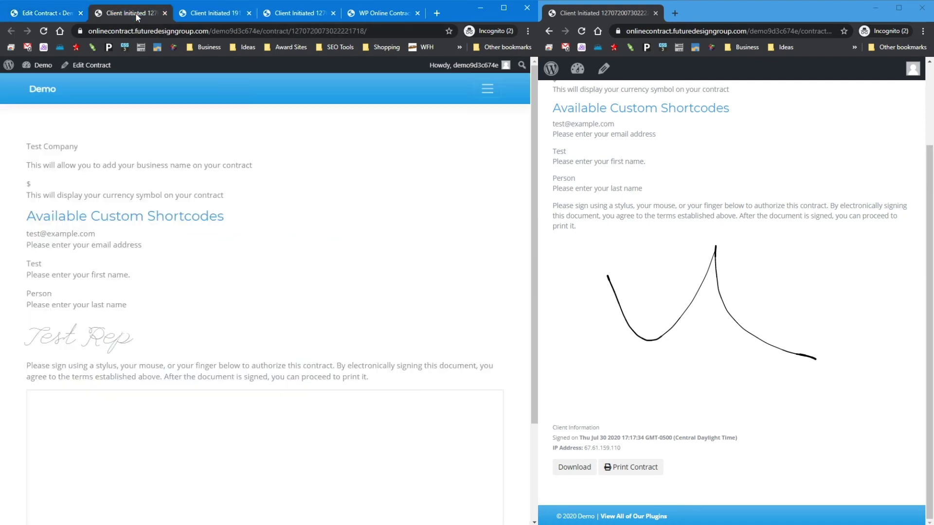
drag(36, 335, 146, 341)
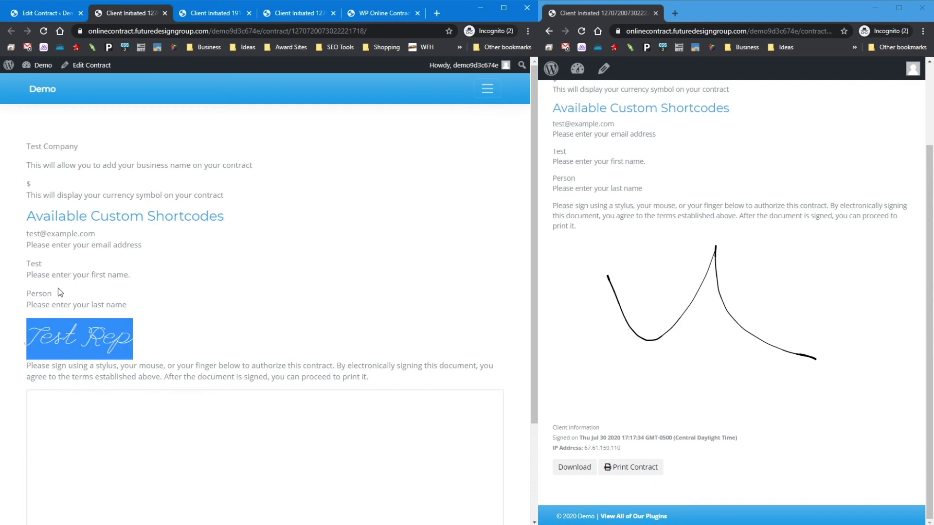
click(69, 306)
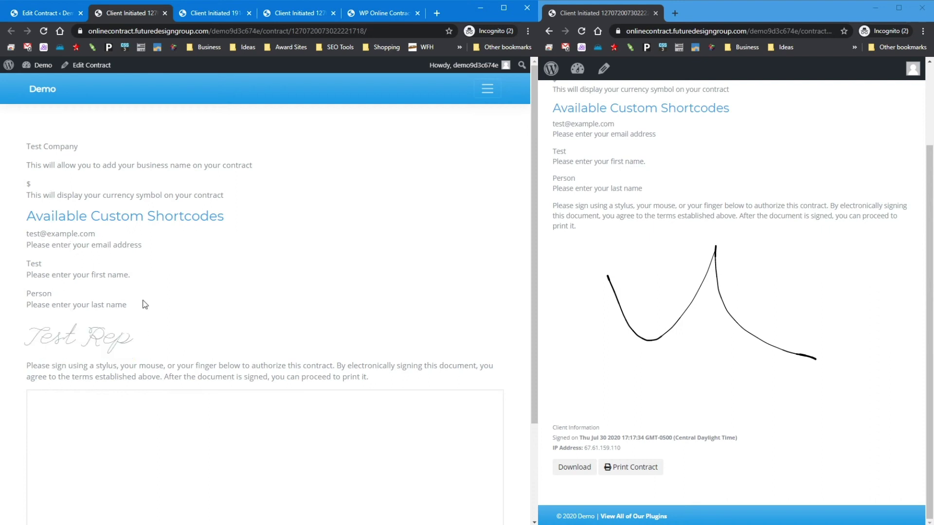
Step: Copy the [date] shortcode with its description into the Demo Test template below the Available Custom Shortcodes heading, and save the templates
click(48, 16)
click(22, 222)
click(20, 236)
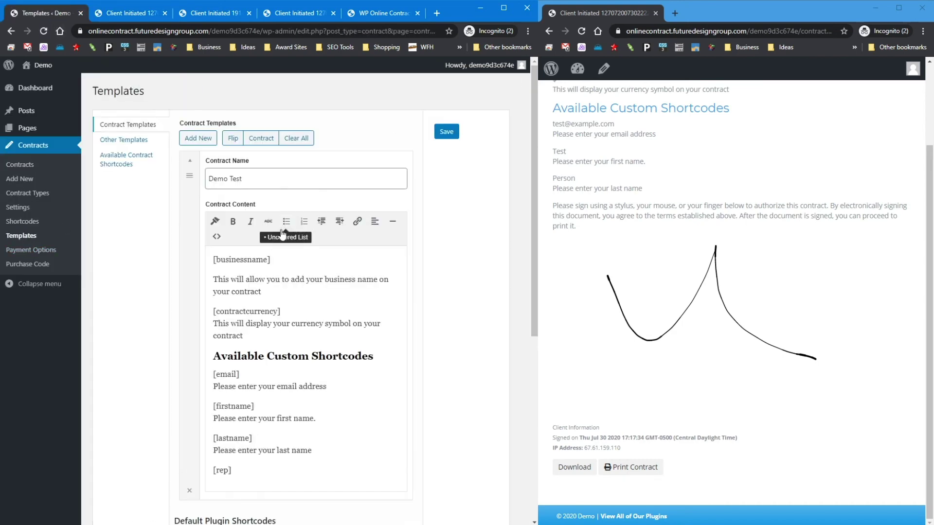
scroll(141, 398, down, 6)
drag(173, 365, 231, 377)
key(ctrl+c)
scroll(238, 214, up, 6)
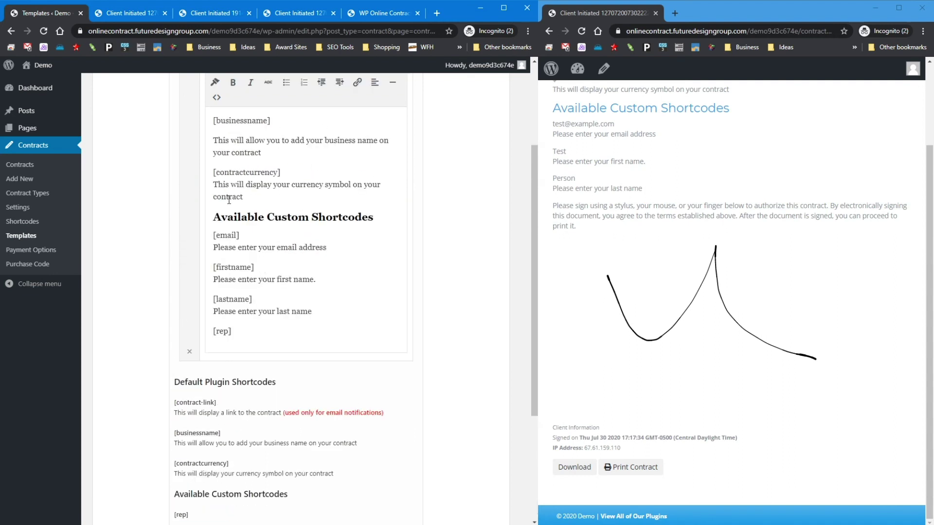
click(381, 317)
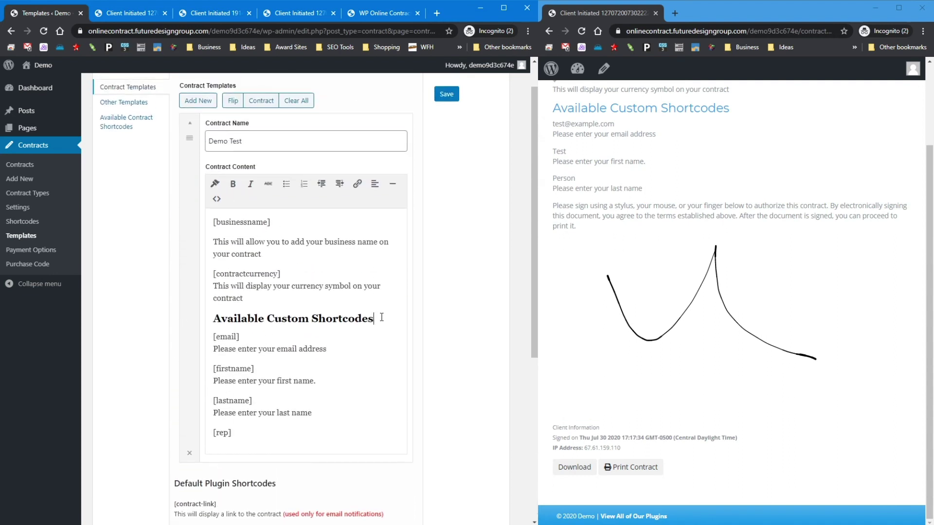
key(ctrl+v)
click(451, 95)
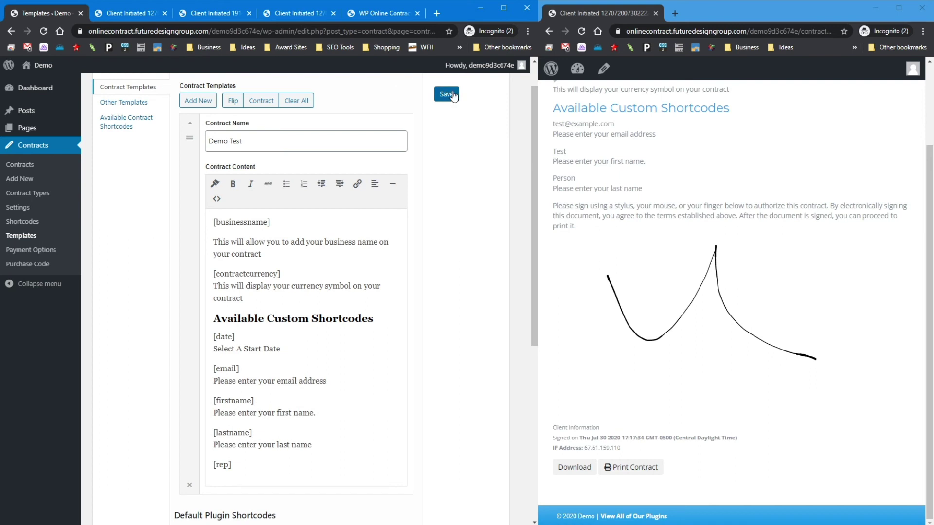
Step: Reload the client-initiated contract page, draw a freehand client signature and save the signature
click(130, 13)
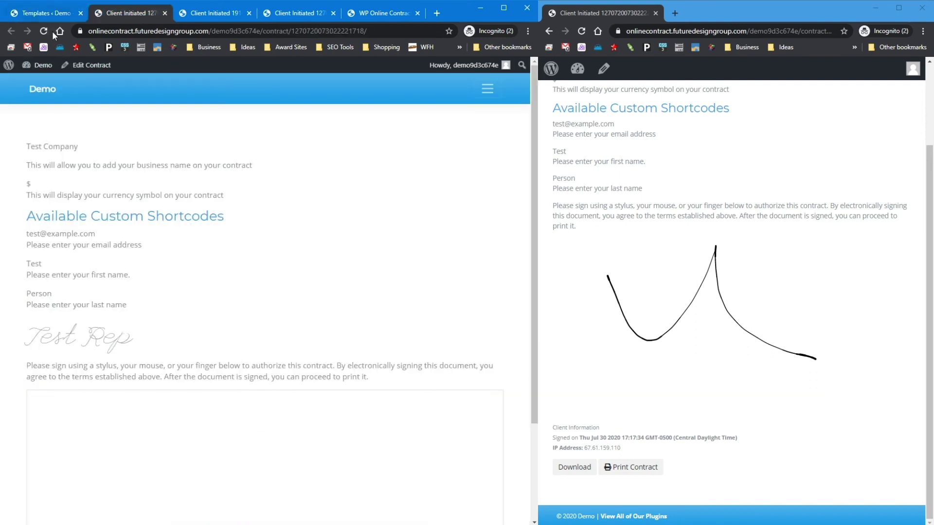
click(44, 32)
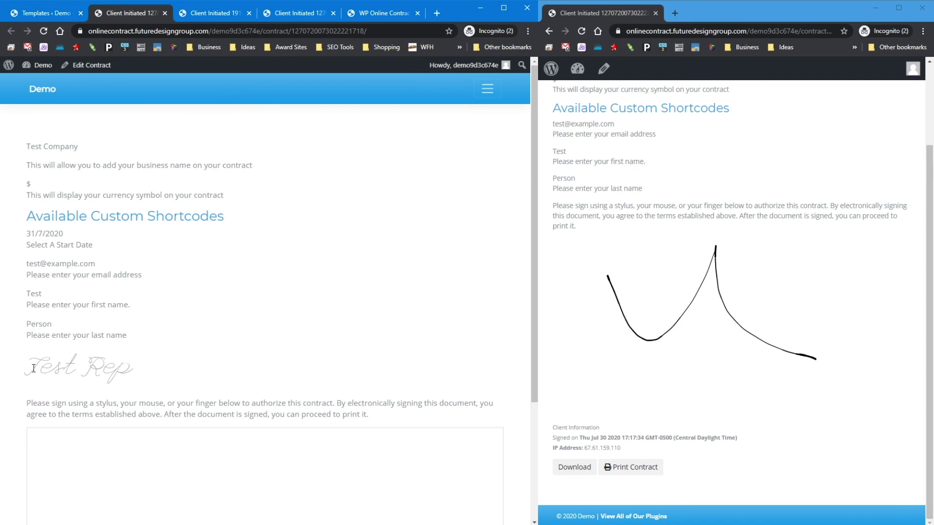
scroll(44, 368, down, 3)
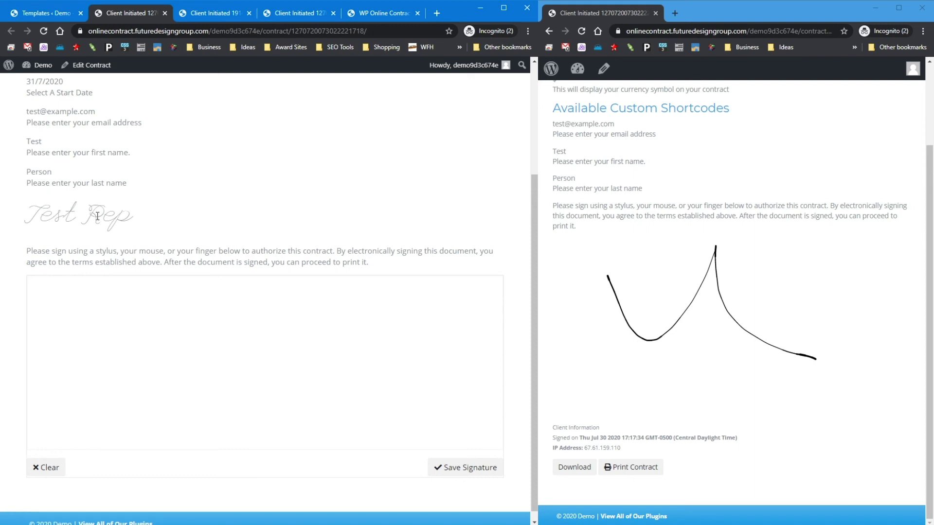
drag(197, 396, 398, 436)
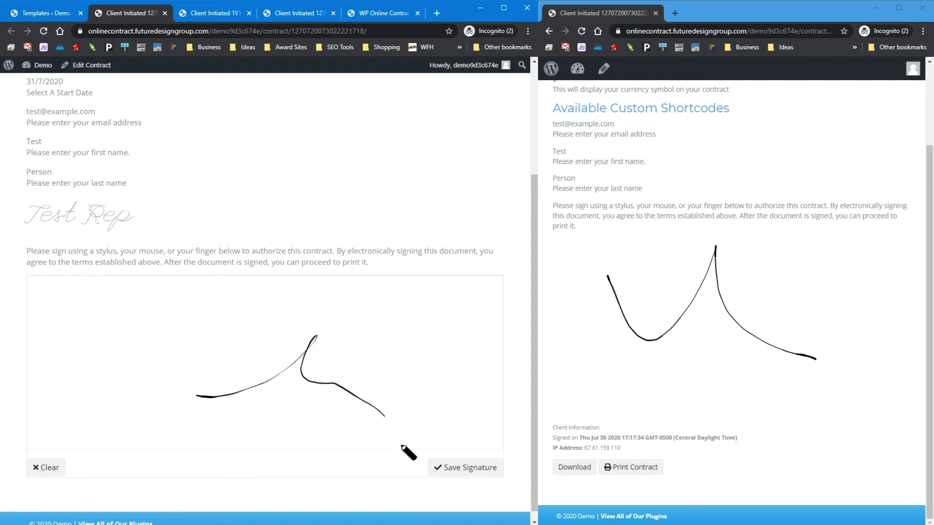
click(465, 467)
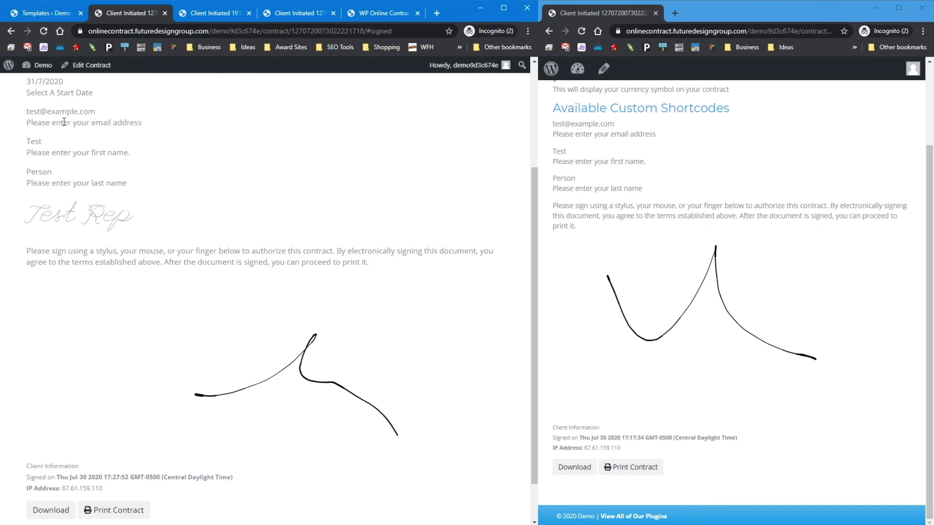
scroll(220, 362, up, 3)
scroll(229, 379, down, 5)
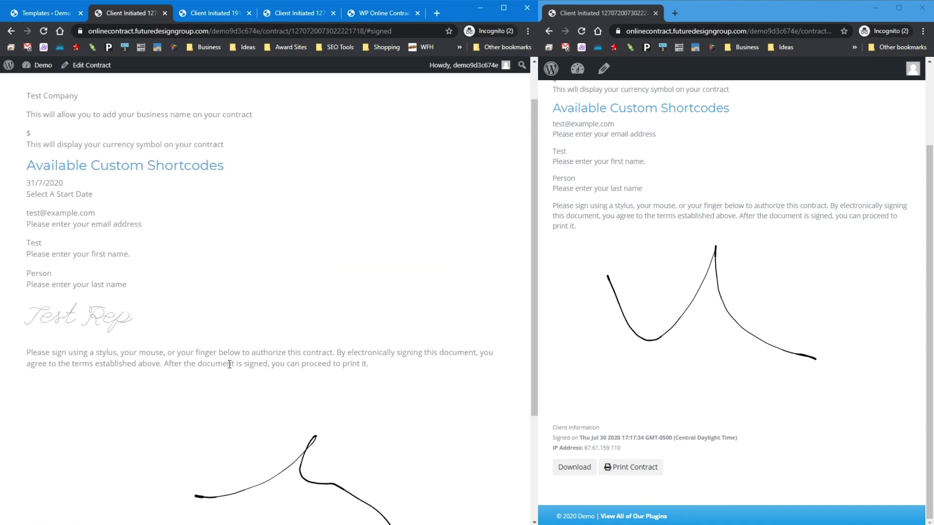
scroll(227, 378, up, 5)
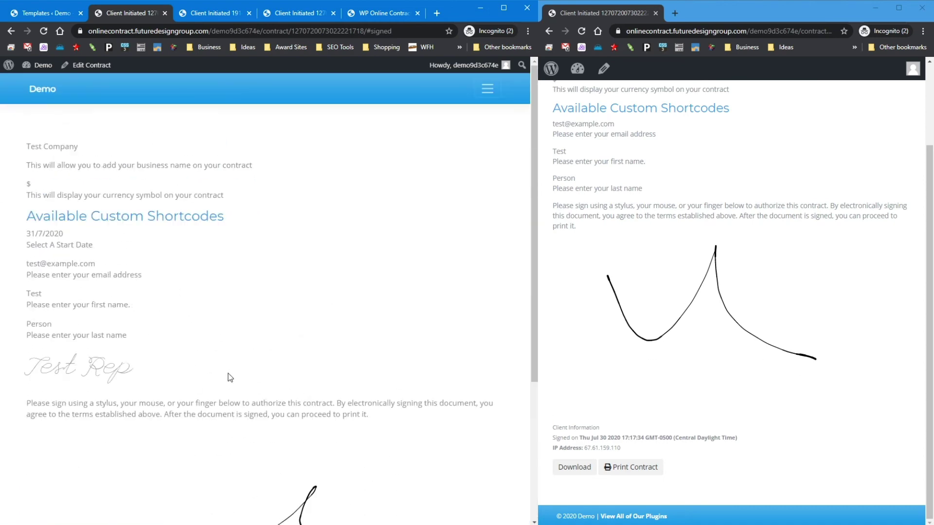
click(49, 14)
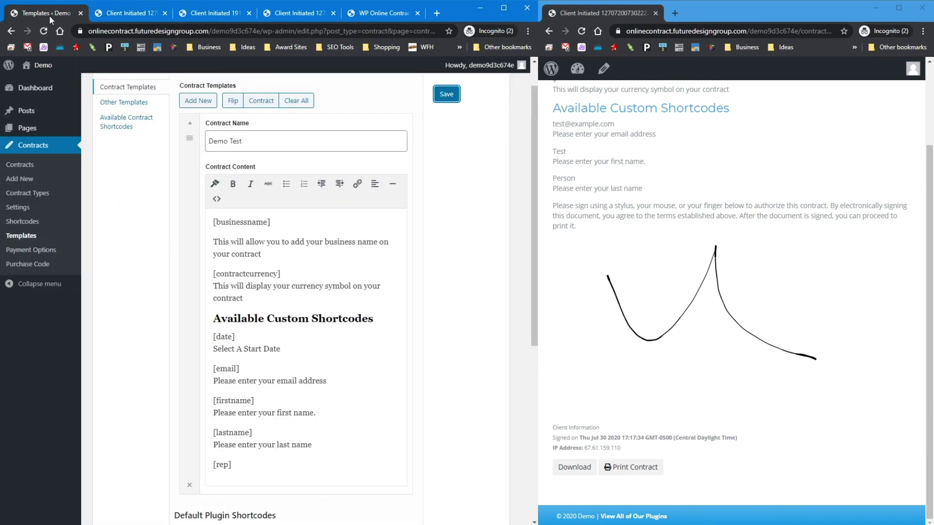
click(133, 15)
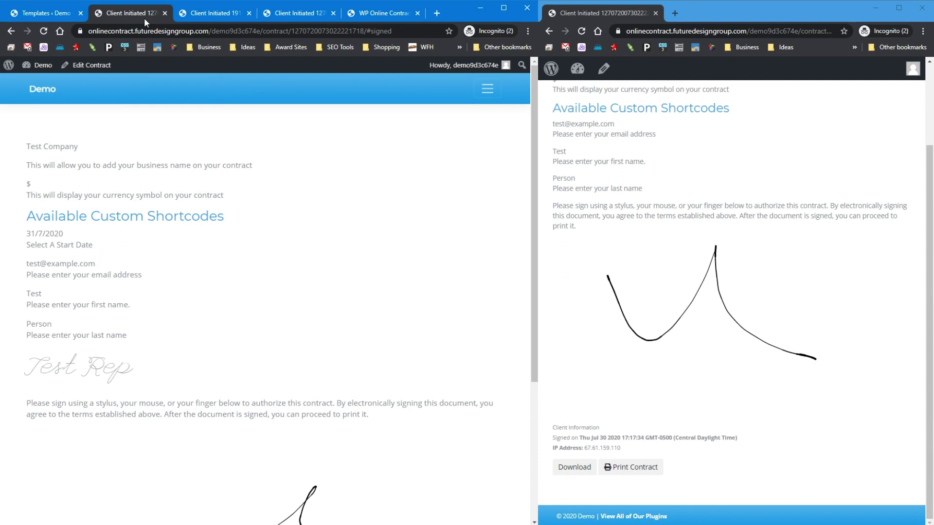
Step: Return to the demo home page in the second browser window and initiate a new contract with the already filled-in client details
click(549, 35)
click(549, 31)
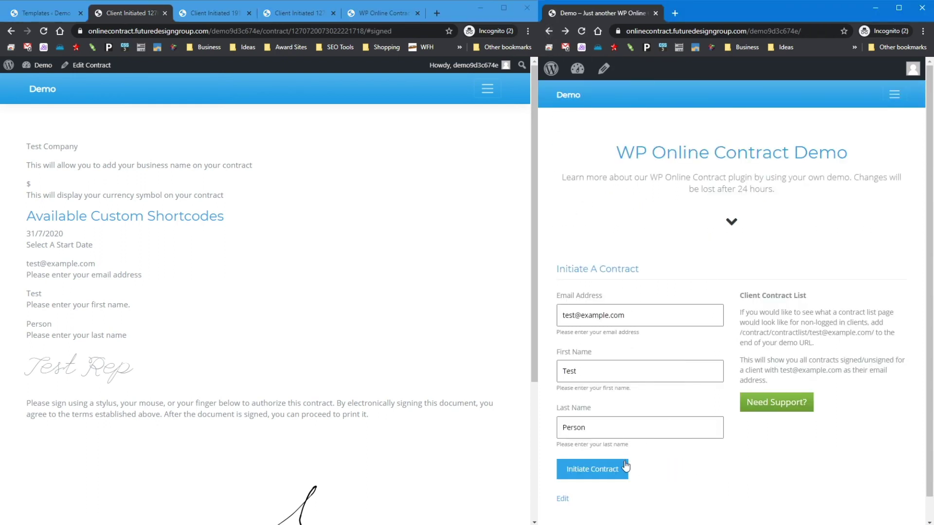
click(616, 471)
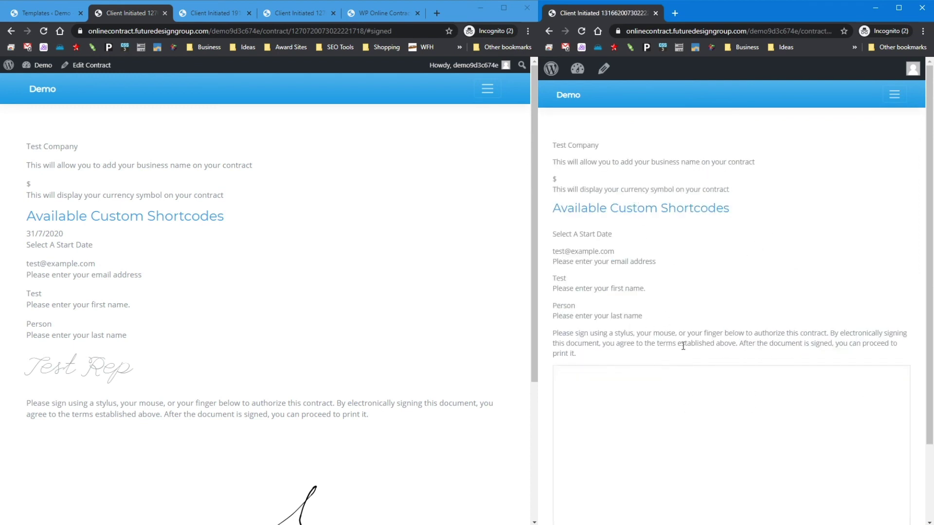
Step: Draw a freehand signature on the newly initiated contract, save it and review the signed contract
scroll(846, 369, down, 2)
mouse_move(662, 320)
mouse_down()
mouse_move(739, 381)
mouse_move(851, 424)
mouse_up()
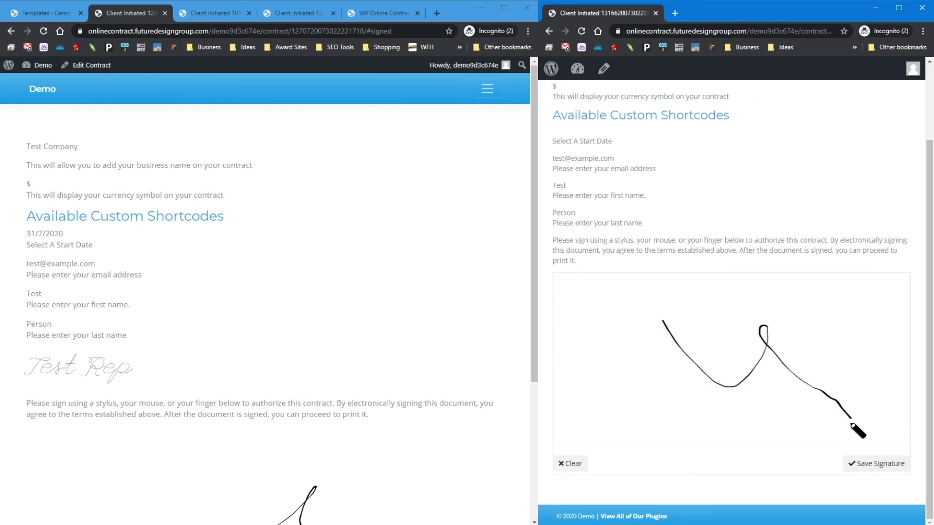
click(875, 464)
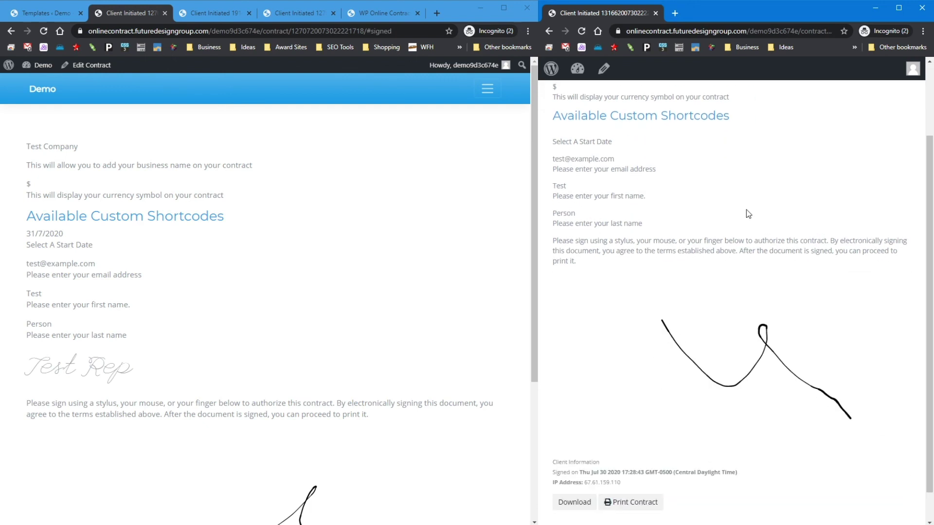
scroll(745, 317, down, 1)
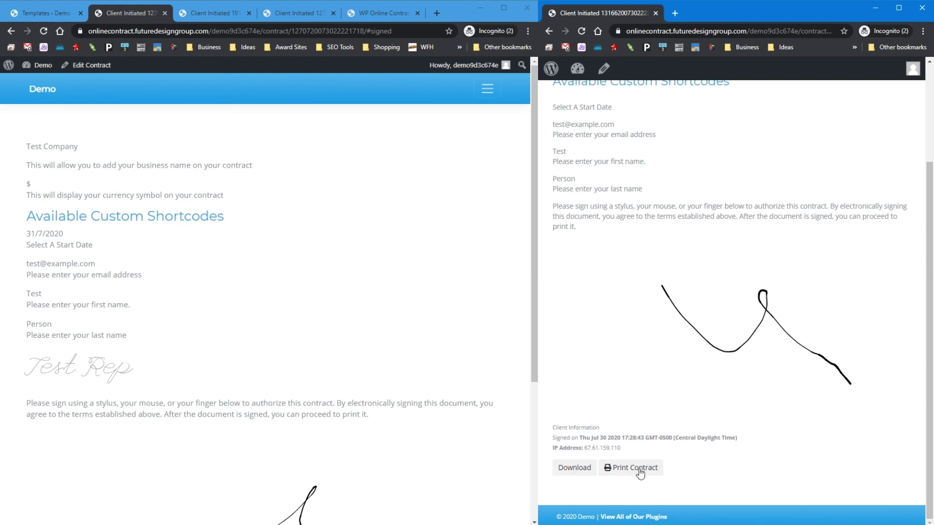
scroll(675, 270, up, 3)
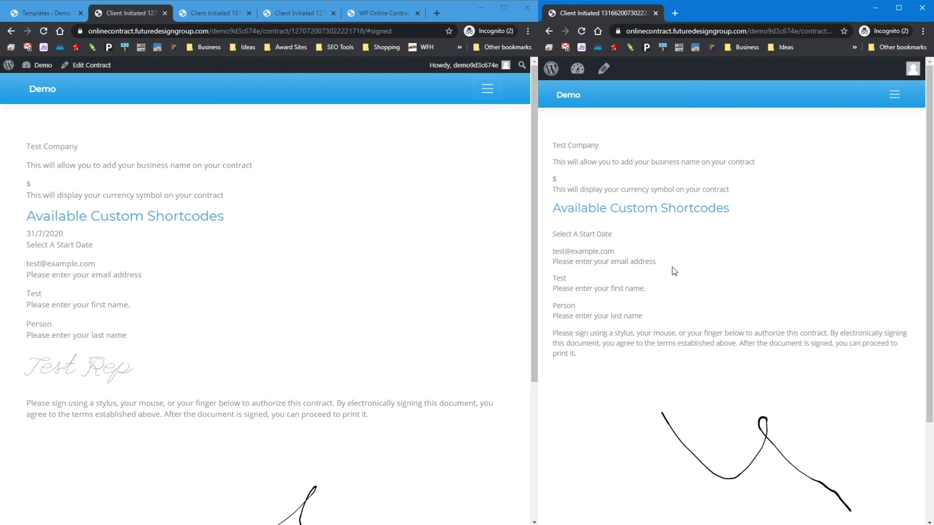
Step: Close the leftover client-initiated contract and plugin page tabs in the admin window, keeping only the Templates page open
click(248, 14)
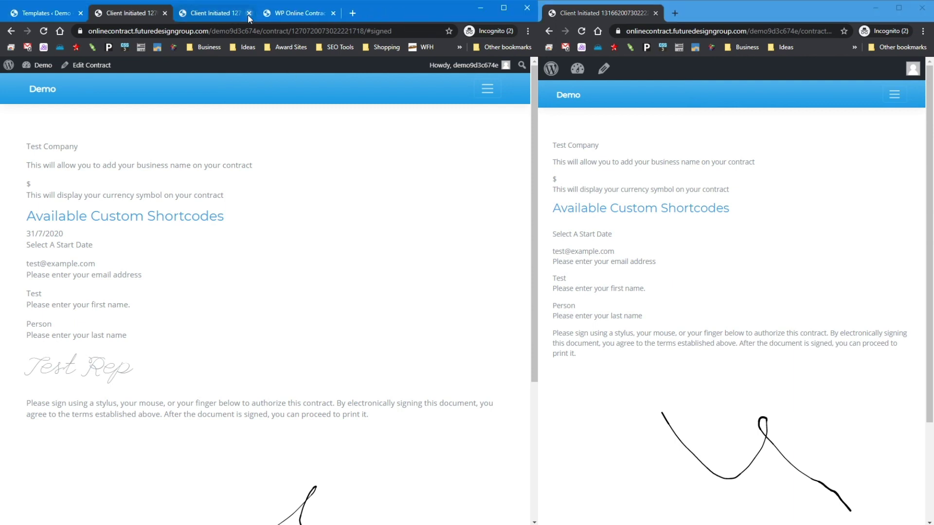
click(248, 13)
click(164, 13)
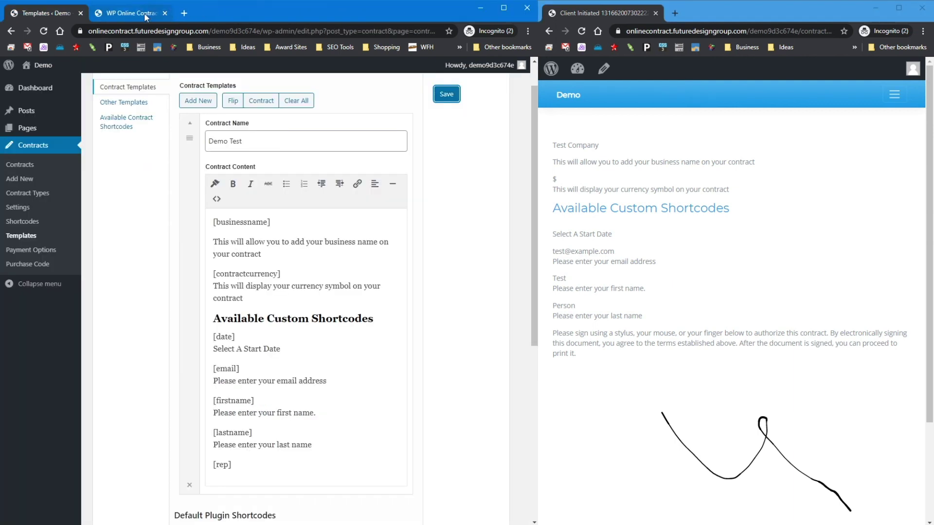
click(164, 13)
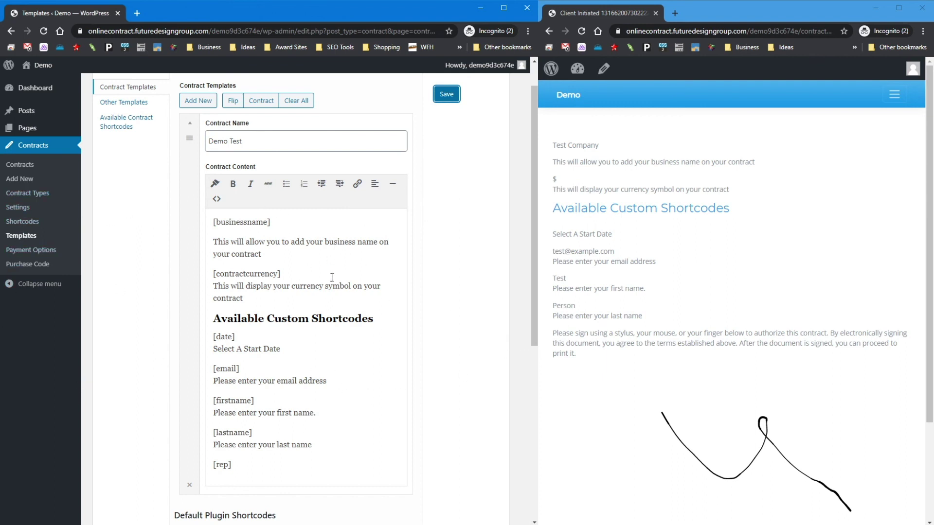
Step: Add two new contract types named Open and Closed
click(26, 193)
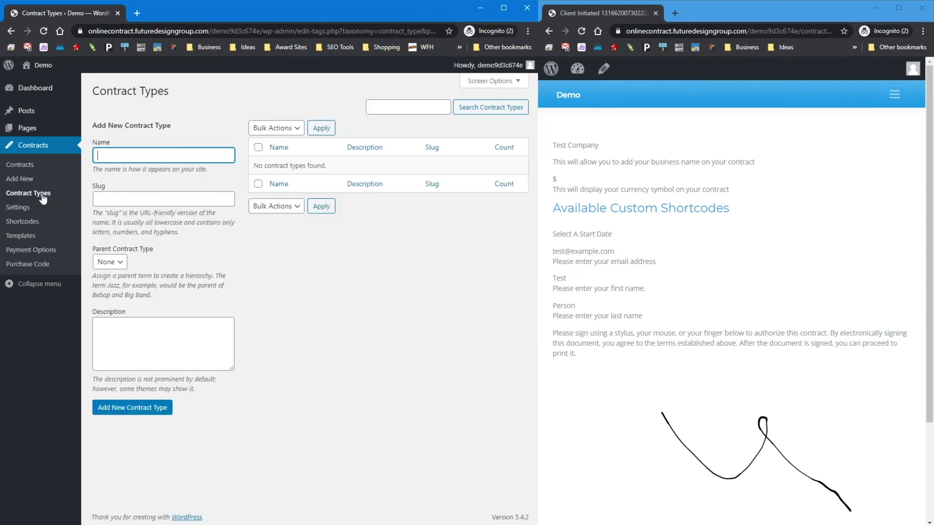
text(OPen)
key(BackSpace)
key(BackSpace)
key(BackSpace)
text(pen)
click(144, 411)
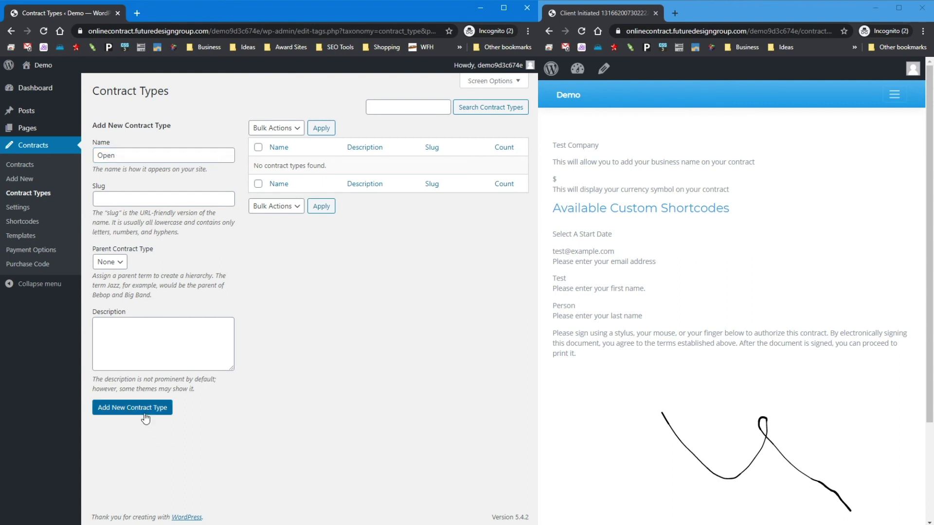
text(Closed)
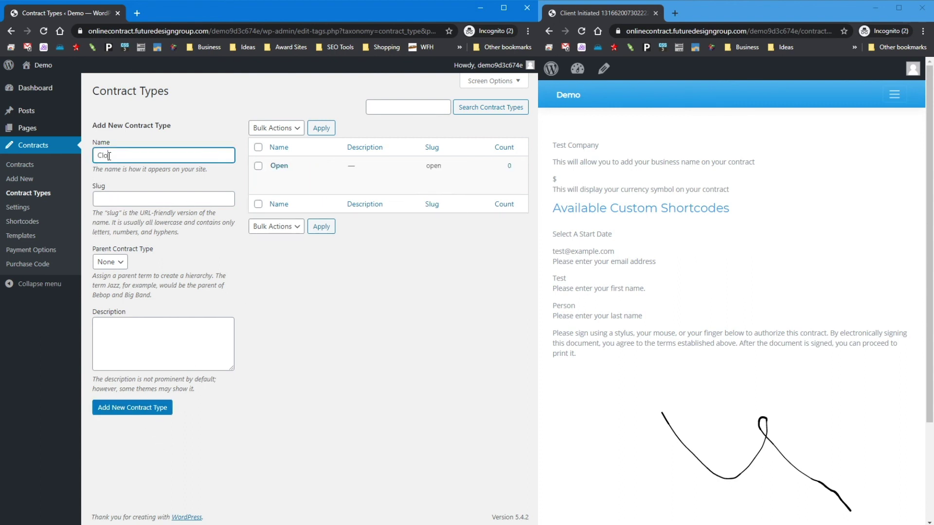
click(164, 407)
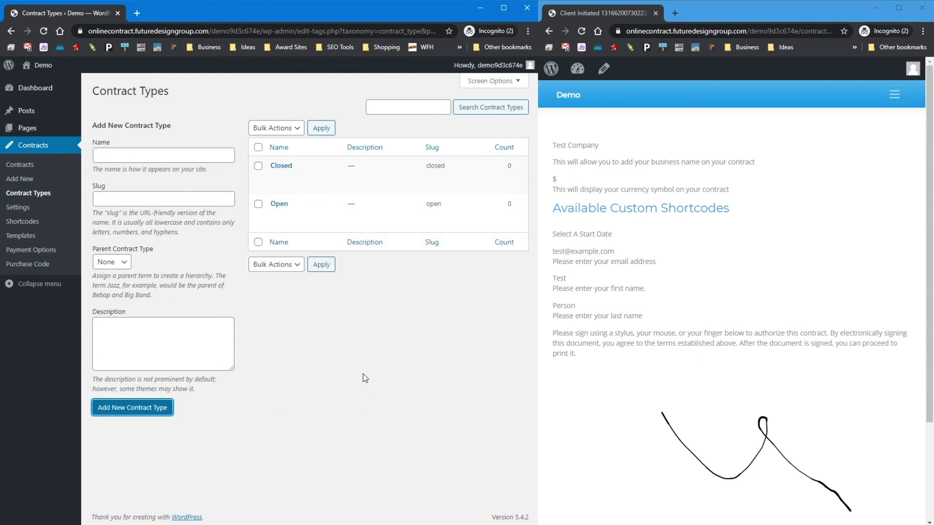
Step: Assign the Closed contract type to the second contract in the contracts list and update it
click(20, 165)
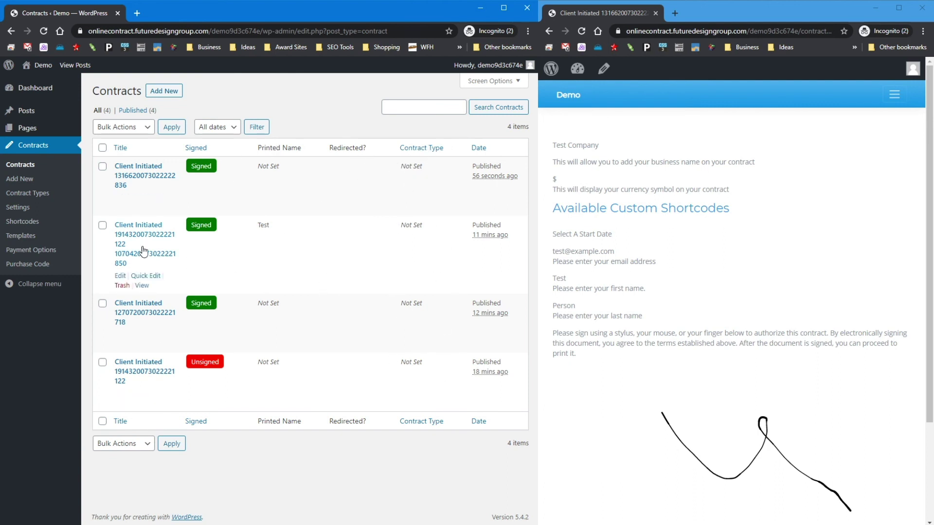
click(120, 276)
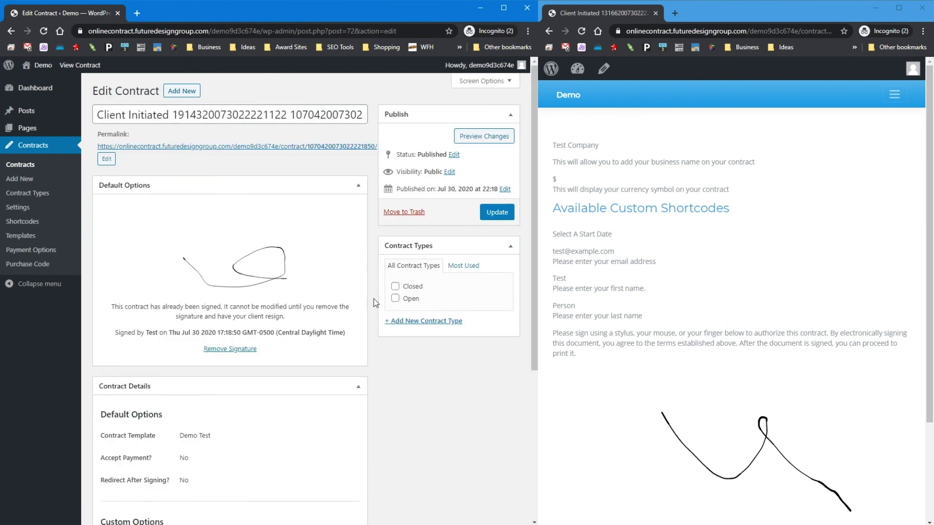
click(395, 286)
click(496, 214)
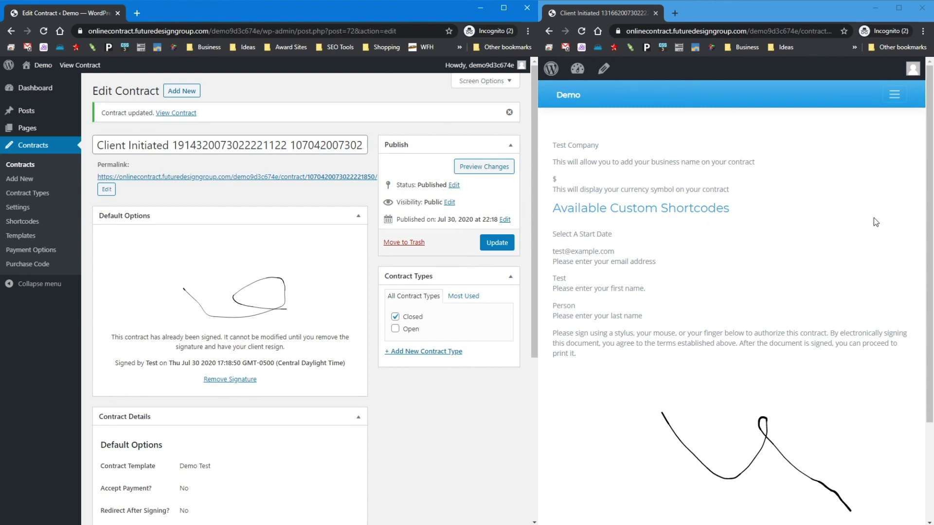
Step: Return the second browser window to the demo home page and copy the [emaillist type="test-type"] example from the plugin's advanced shortcodes settings
click(568, 100)
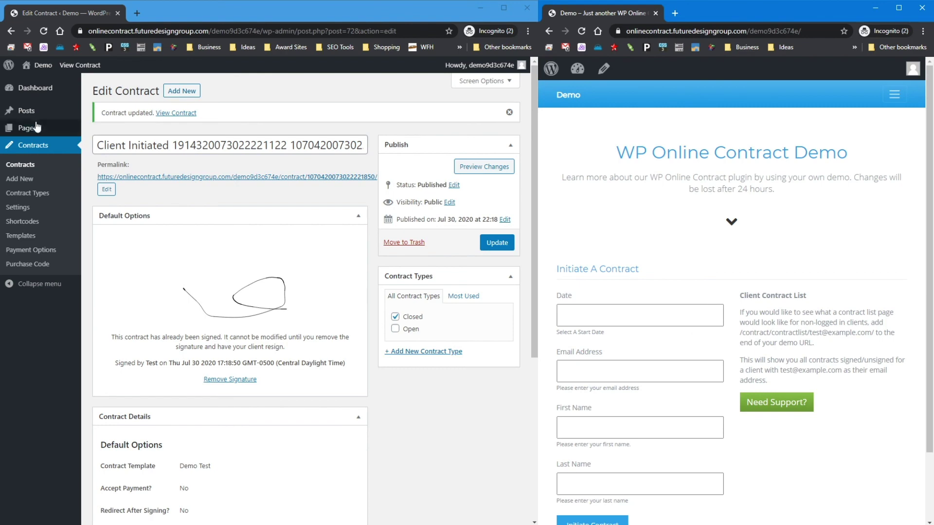
mouse_move(29, 116)
click(23, 209)
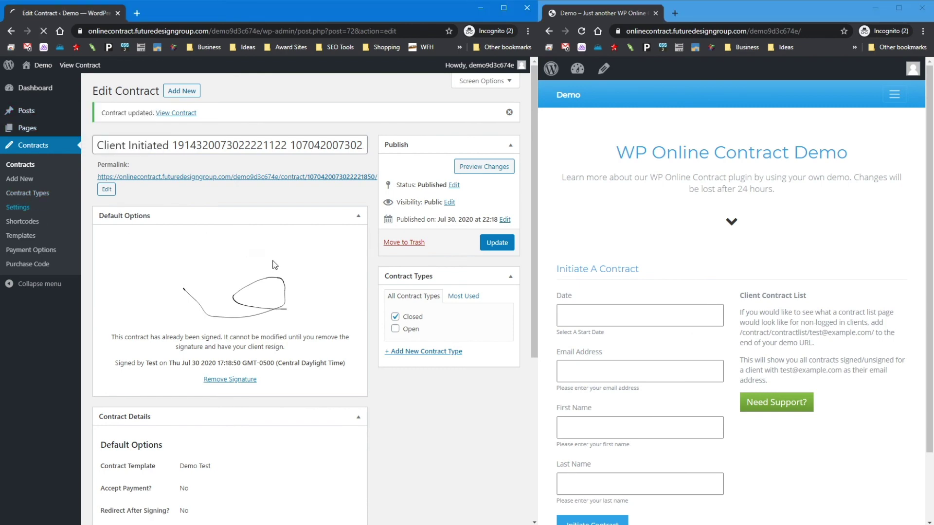
click(119, 170)
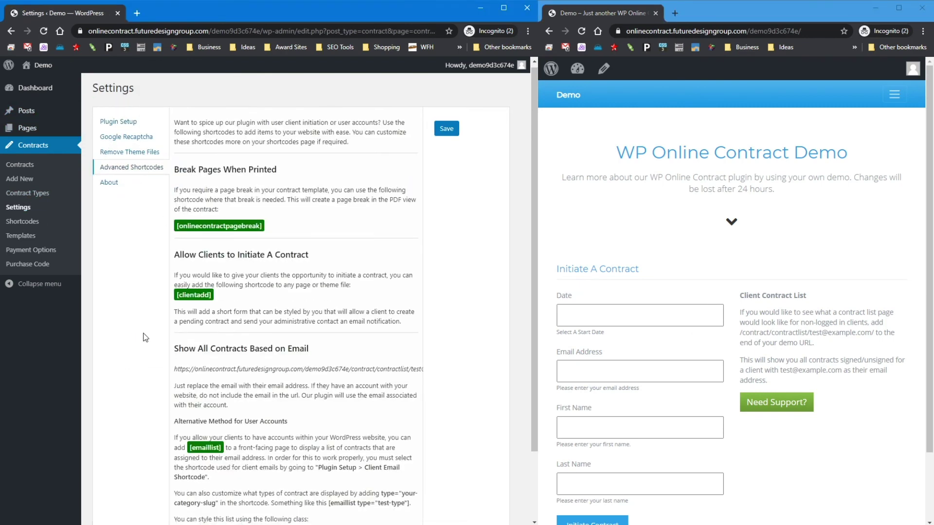
scroll(145, 338, down, 2)
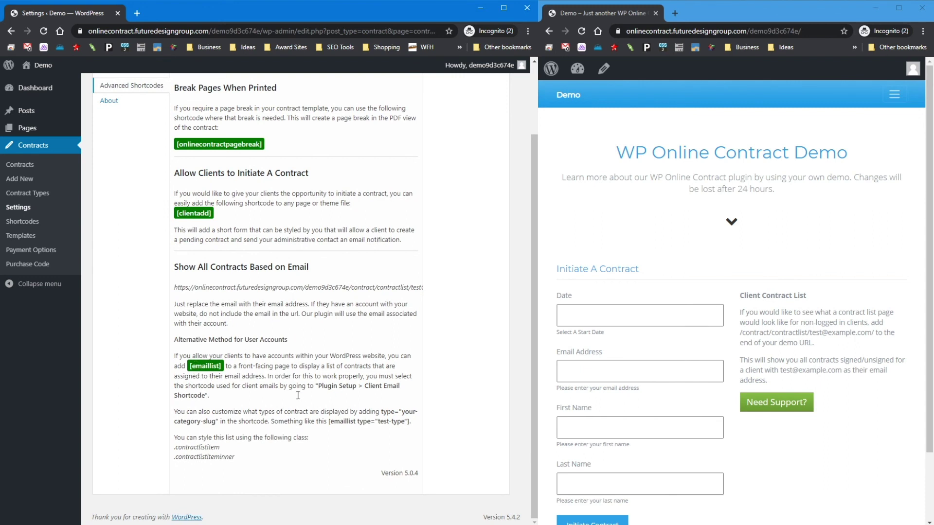
drag(328, 422, 410, 424)
key(ctrl+c)
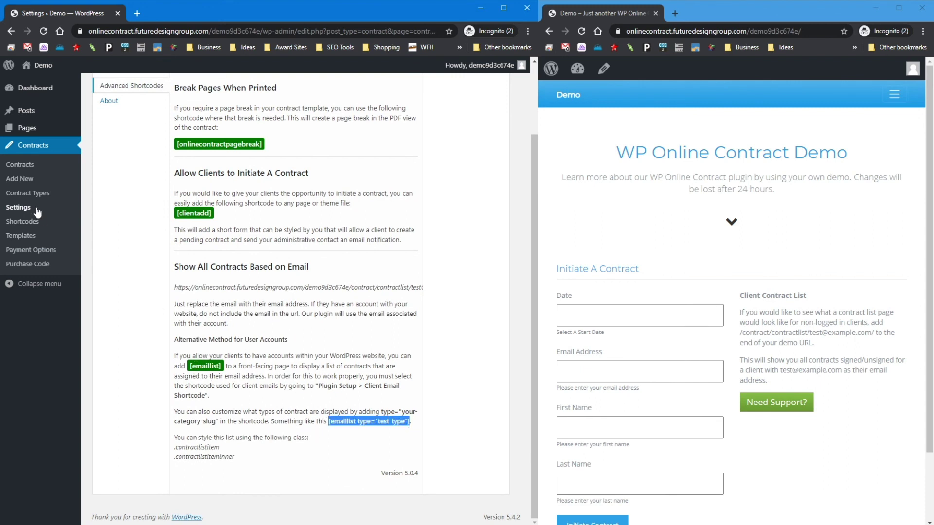
Step: Check the contract type slugs and add the shortcode [emaillist type="closed"] to the Initiate A Contract page above the [clientadd] block
click(24, 192)
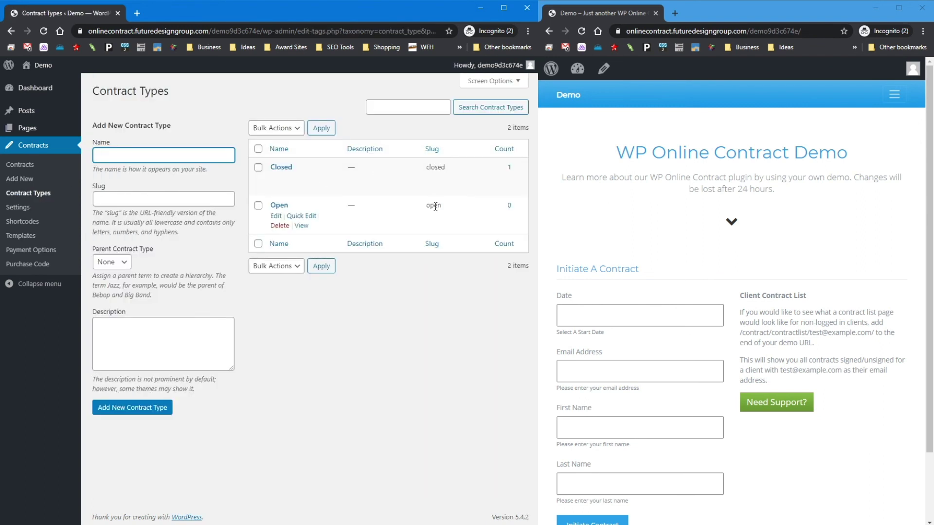
click(28, 131)
click(119, 181)
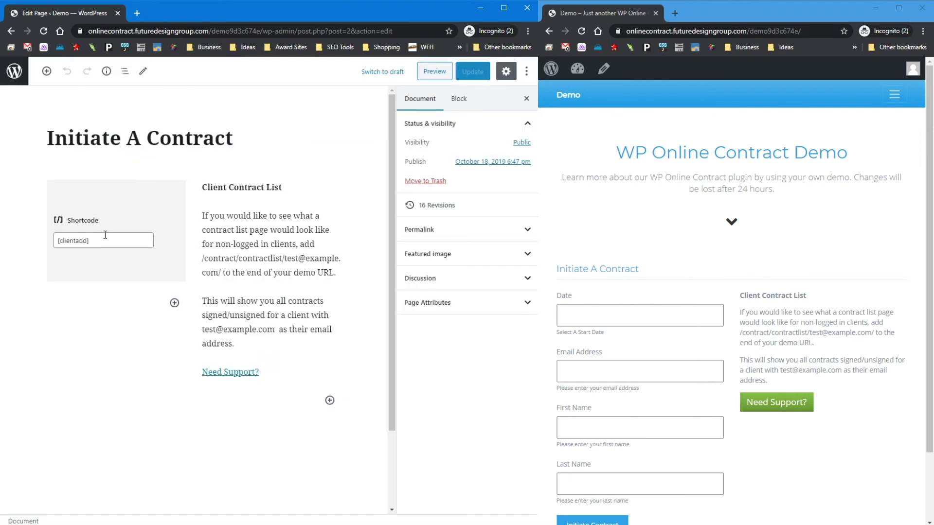
click(174, 303)
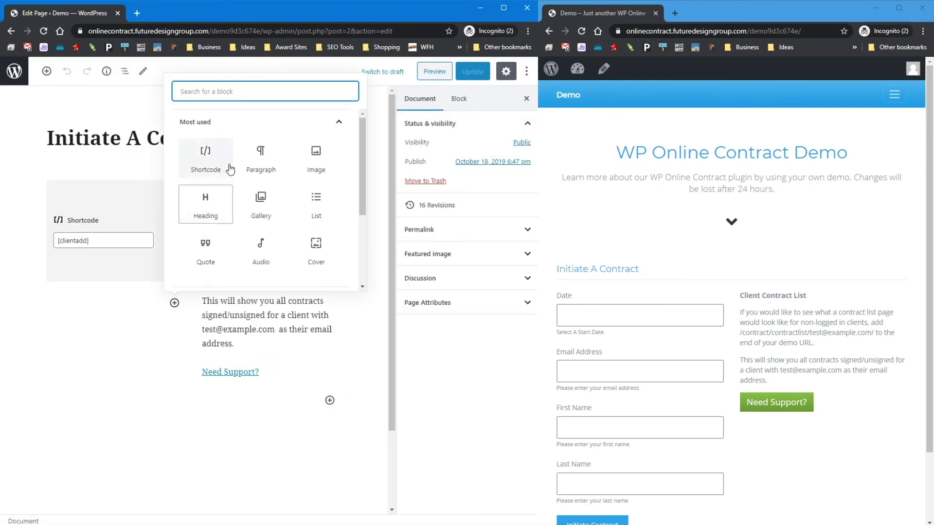
click(208, 161)
key(ctrl+v)
drag(106, 356, 133, 354)
text(closed)
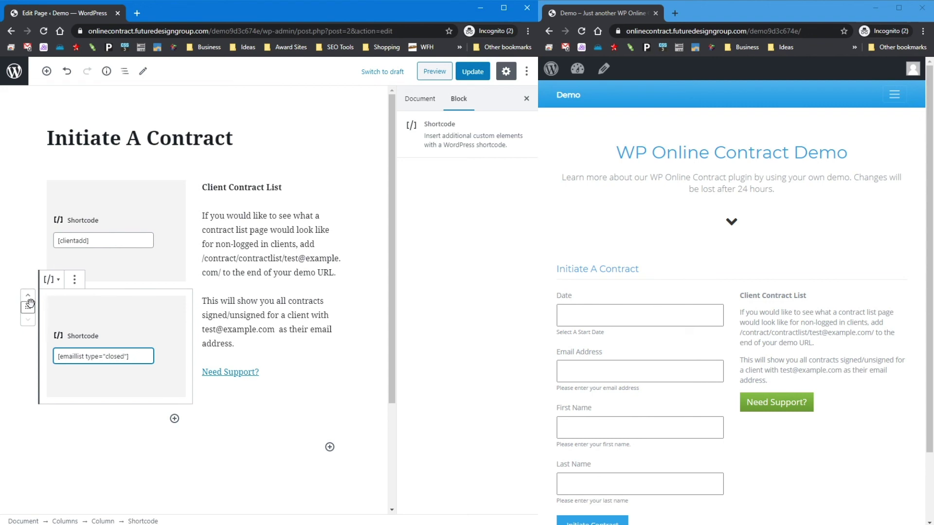
click(28, 298)
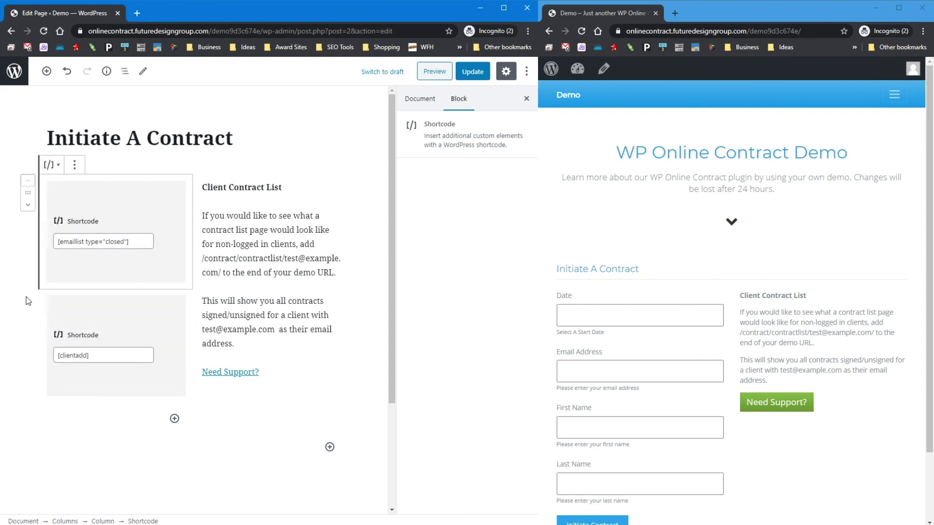
Step: Duplicate the closed-list shortcode block as [emaillist type="open"], update the page and reload the demo home page in the second window
click(74, 166)
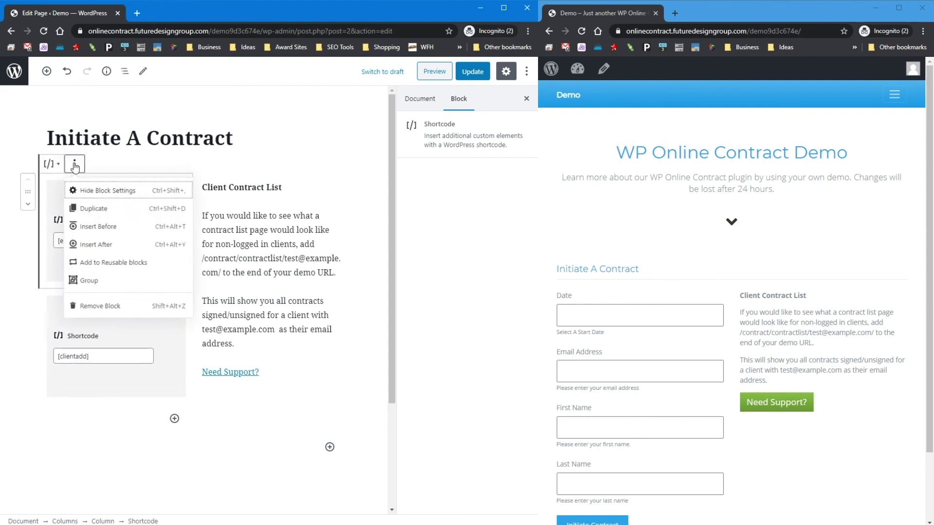
click(94, 208)
drag(105, 357, 126, 357)
text(open)
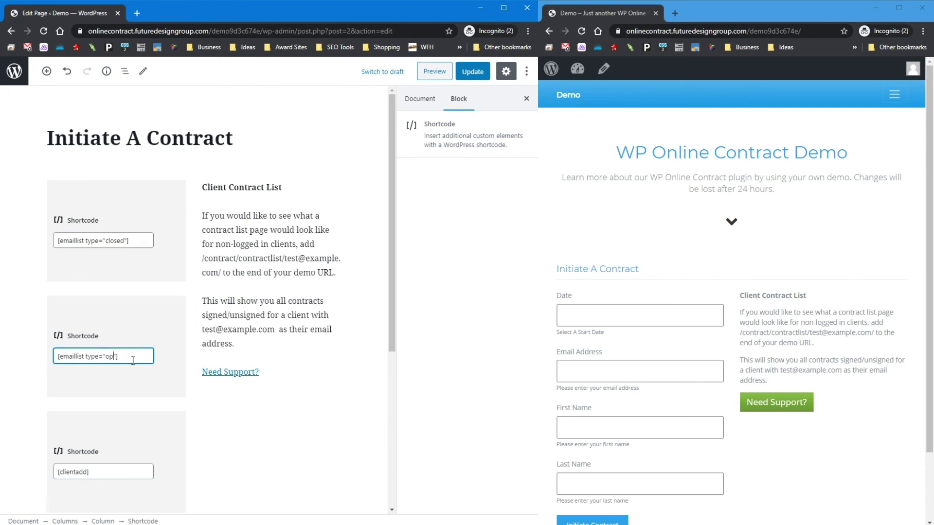
click(489, 73)
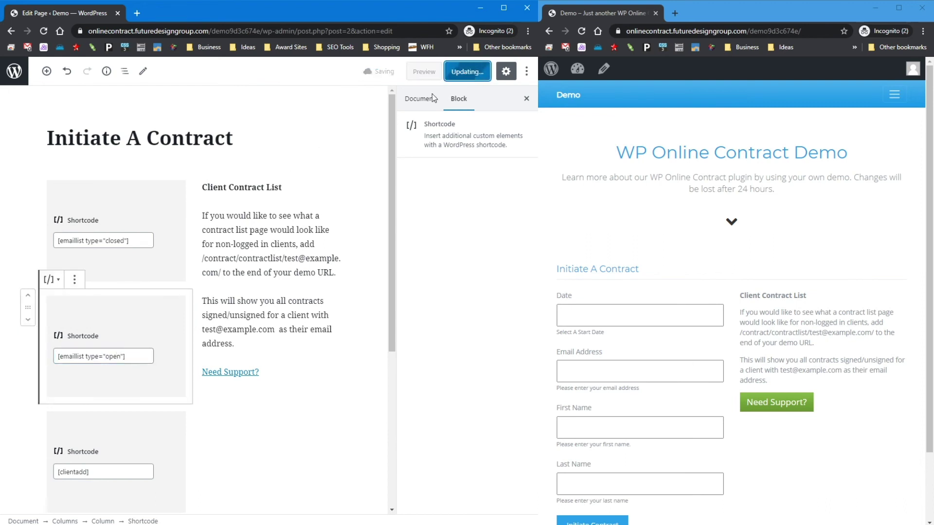
click(581, 36)
click(582, 32)
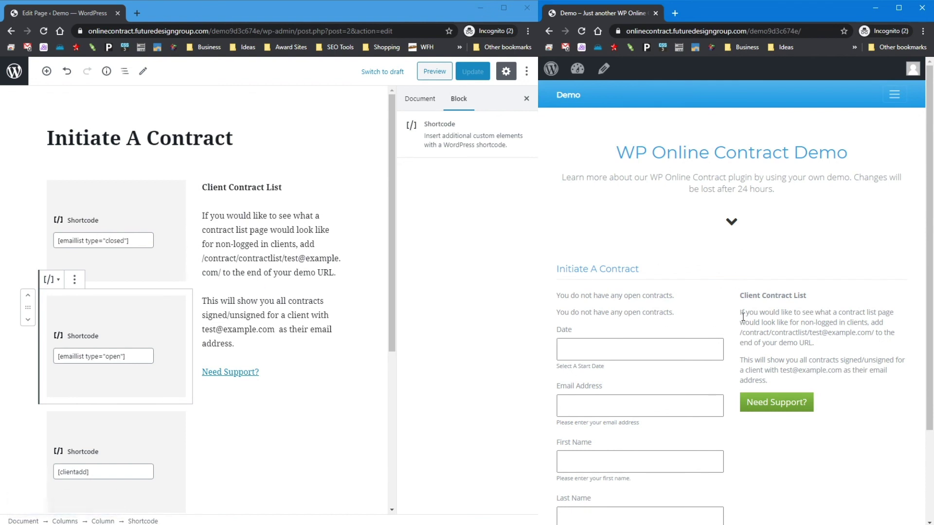
Step: Open the logged-in user's profile and copy the account email address
click(17, 72)
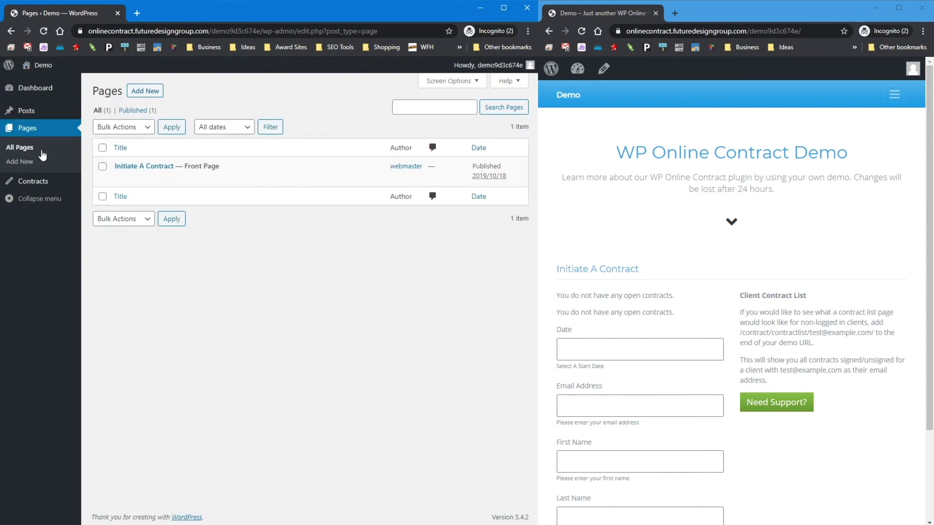
mouse_move(480, 68)
click(477, 103)
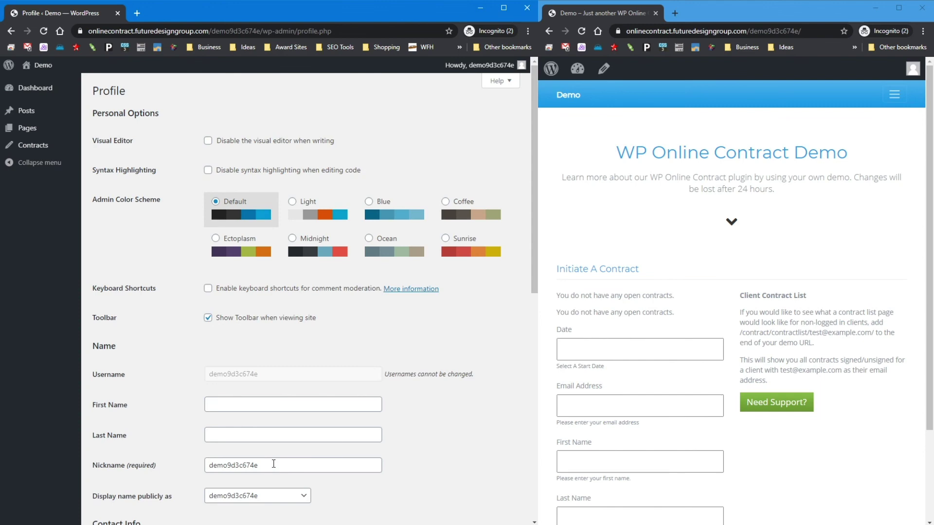
scroll(185, 384, down, 3)
drag(321, 400, 83, 418)
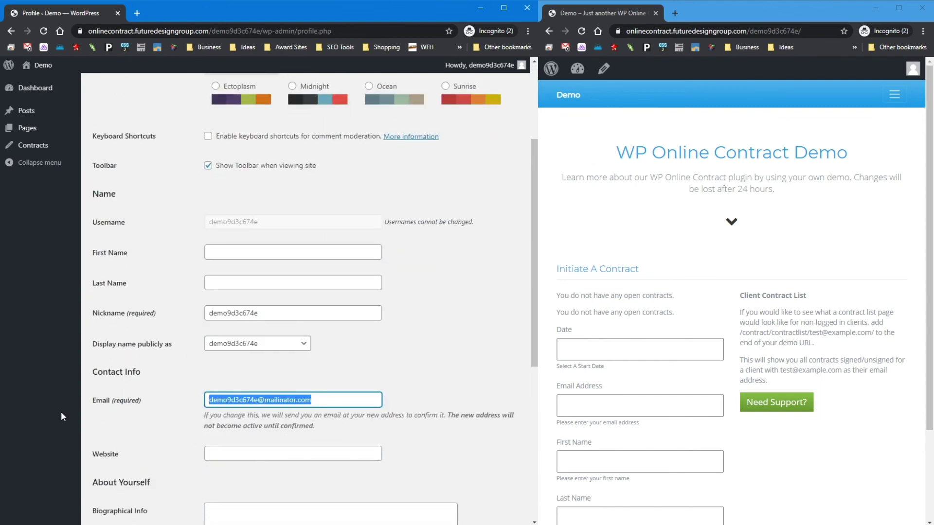
scroll(79, 403, up, 3)
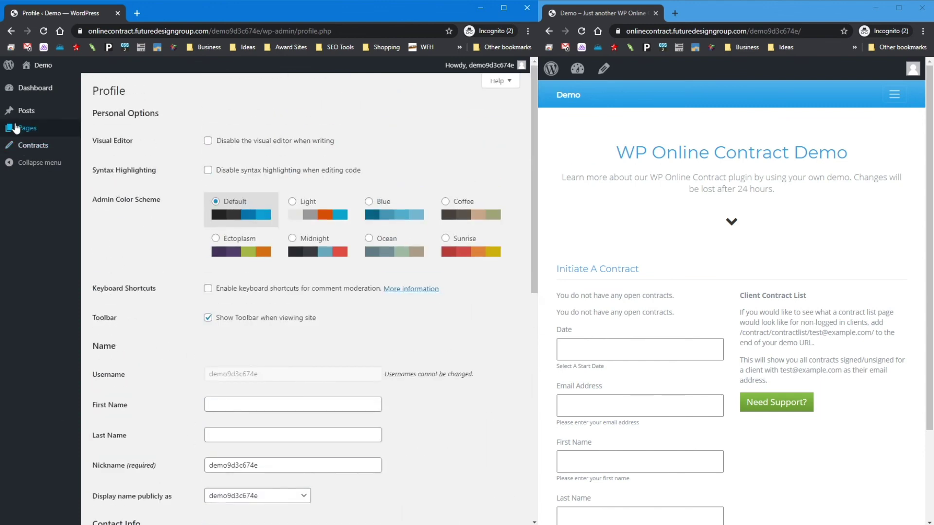
Step: Open the contract of type Closed for editing and remove its client signature
click(30, 145)
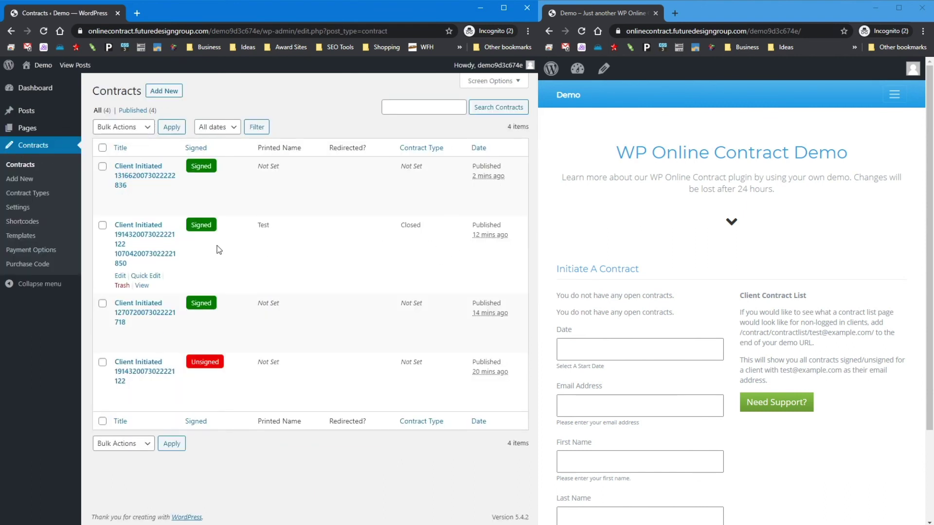
click(120, 276)
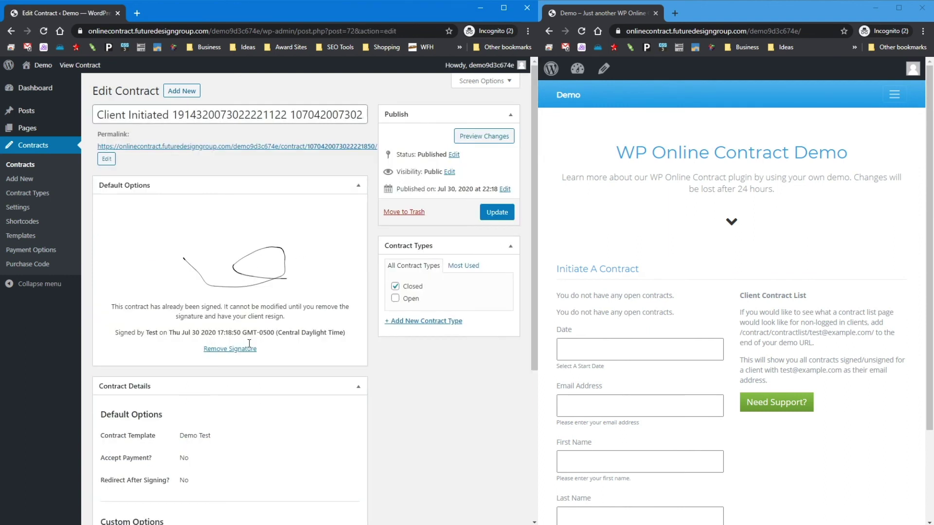
click(237, 349)
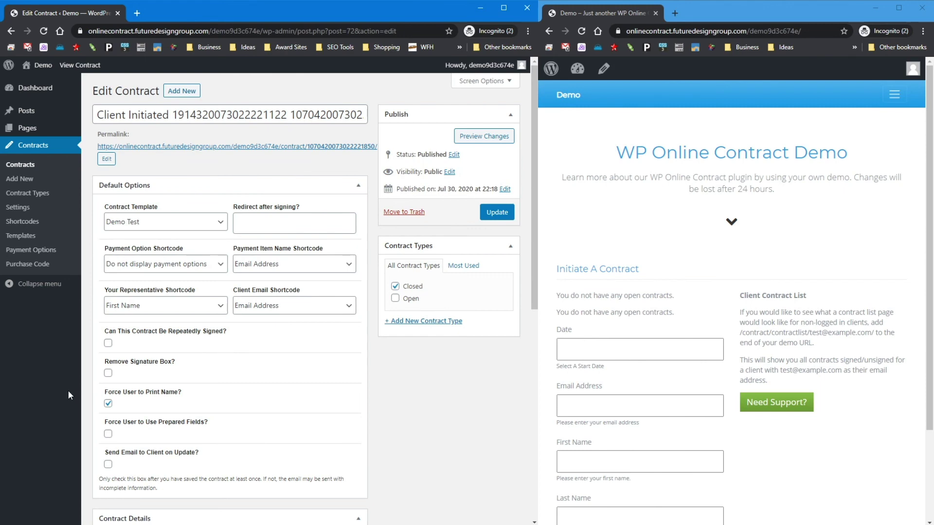
Step: Replace the client email address in the Closed contract's details with the copied account email and submit the update
scroll(192, 387, down, 7)
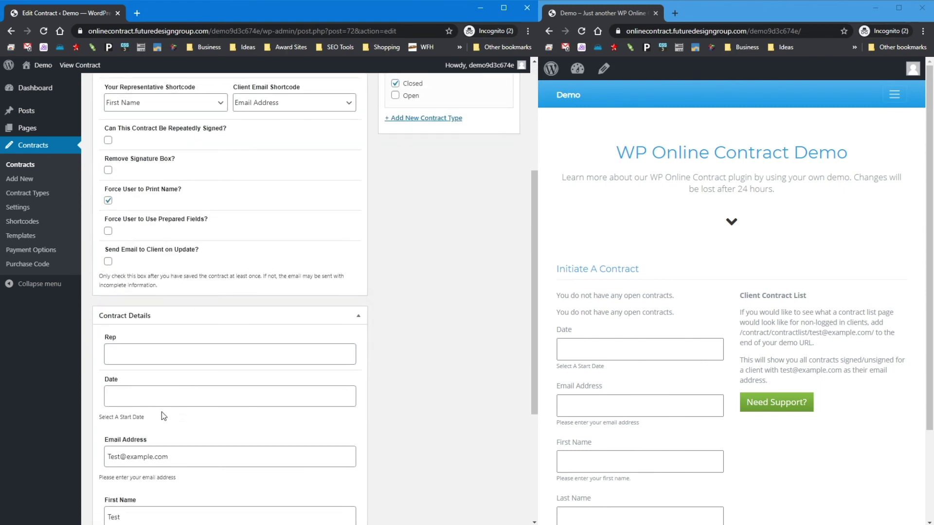
triple_click(177, 305)
key(ctrl+v)
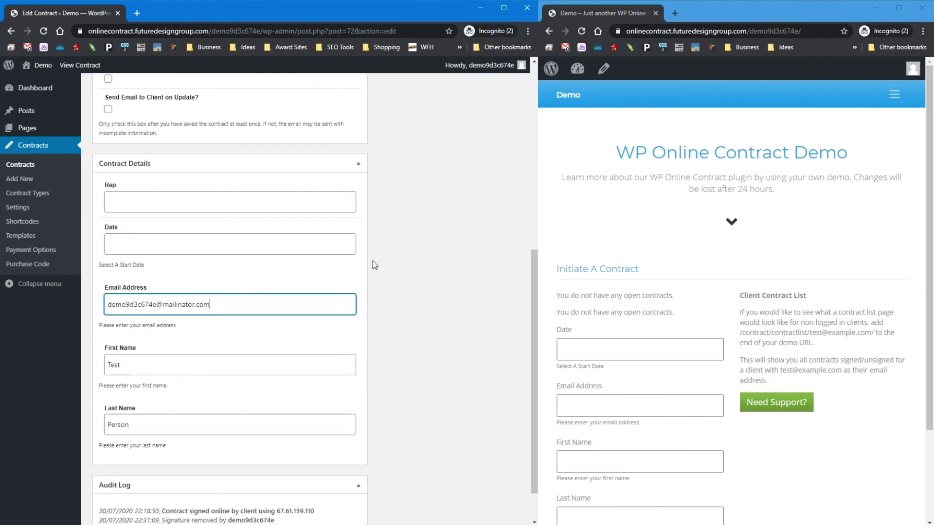
scroll(372, 261, up, 7)
click(497, 212)
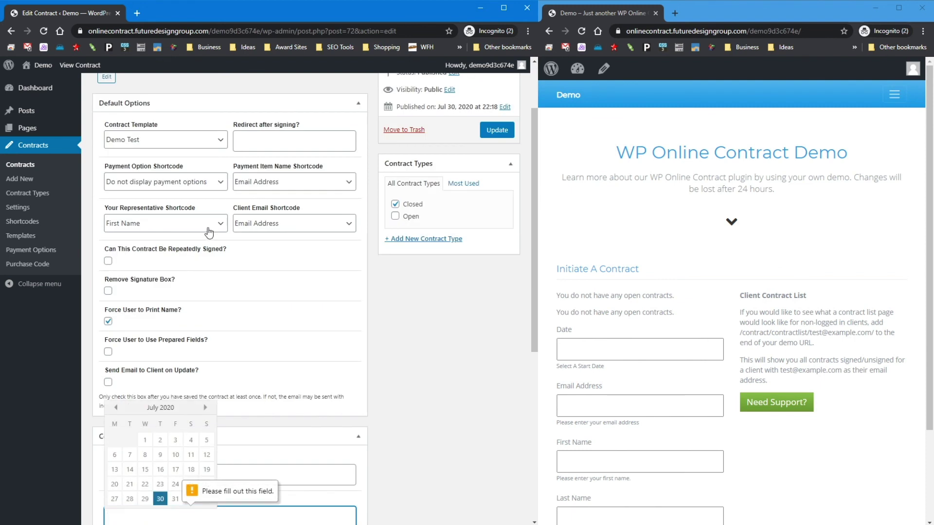
Step: Set the Closed contract's date to 31/7/2020, enter the representative's name in Rep and update the contract
click(175, 498)
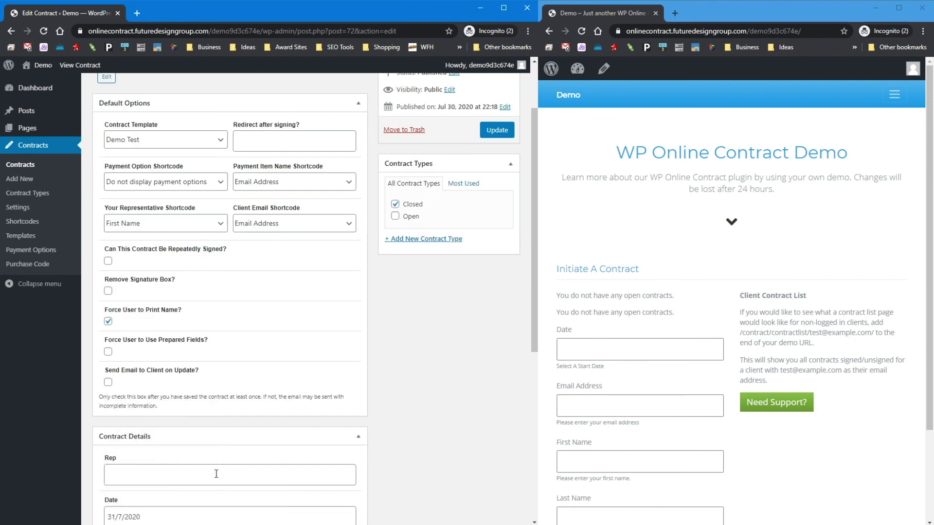
click(216, 473)
text(Test Person)
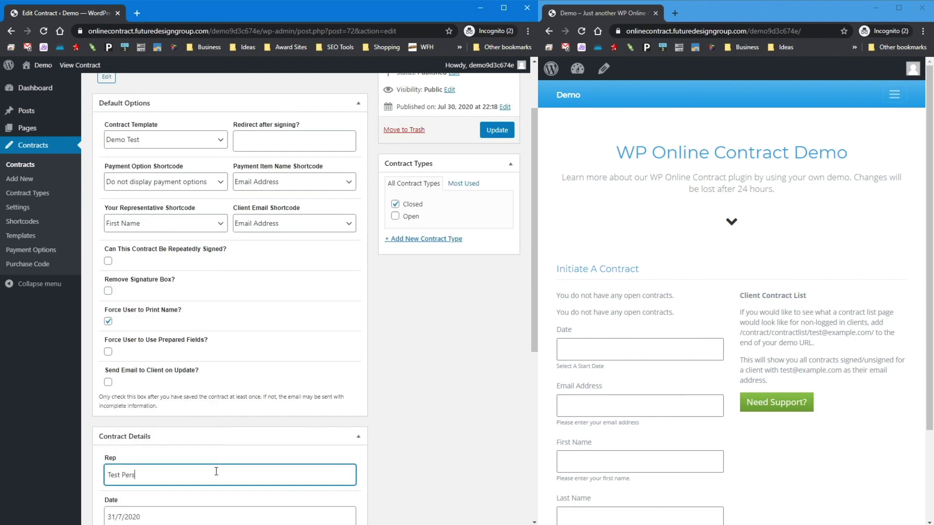
click(497, 129)
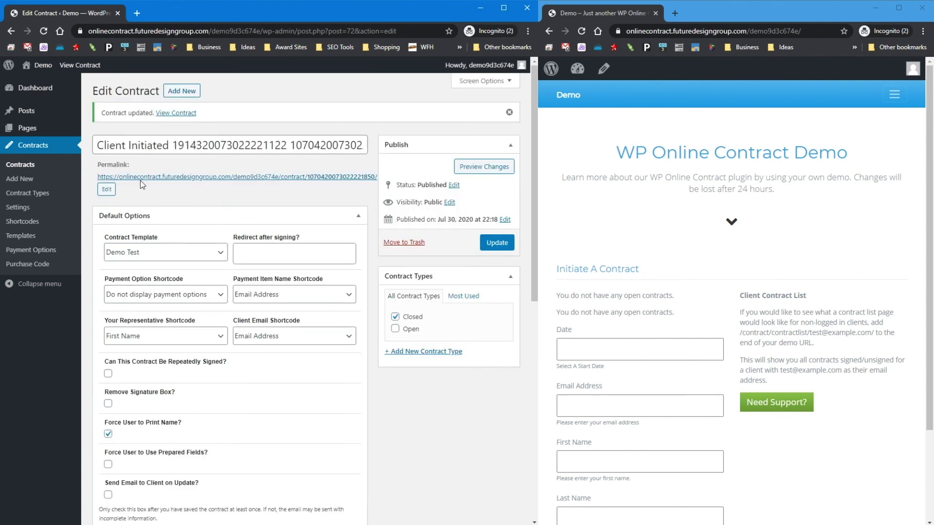
Step: Sign the Closed contract on its public page with the client's printed name and a freehand signature, and reload the demo home page
click(253, 178)
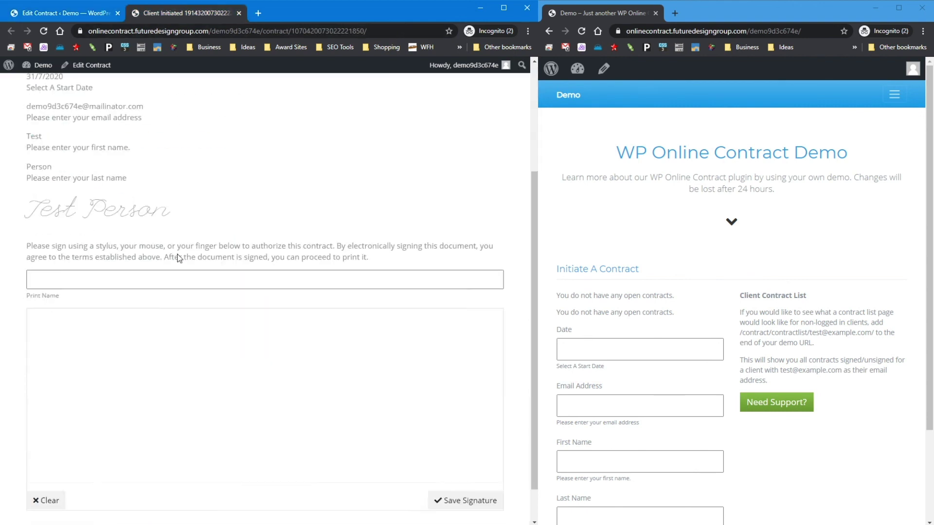
click(73, 237)
text(resrt)
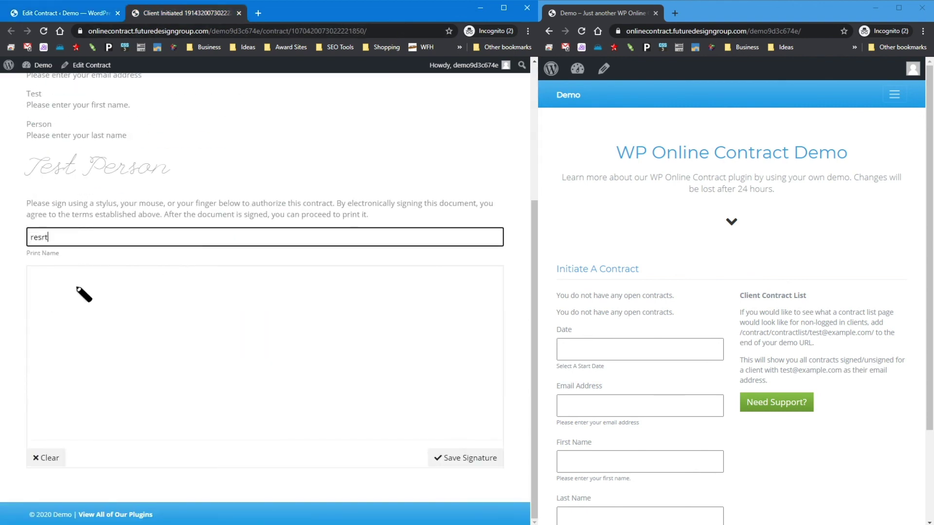
key(ctrl+a)
text(Test)
drag(198, 295, 357, 405)
click(466, 458)
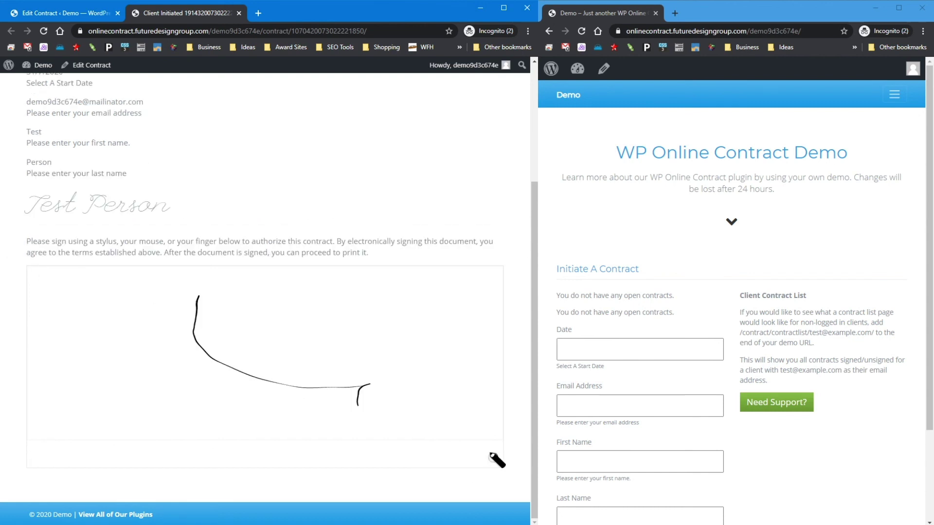
click(586, 30)
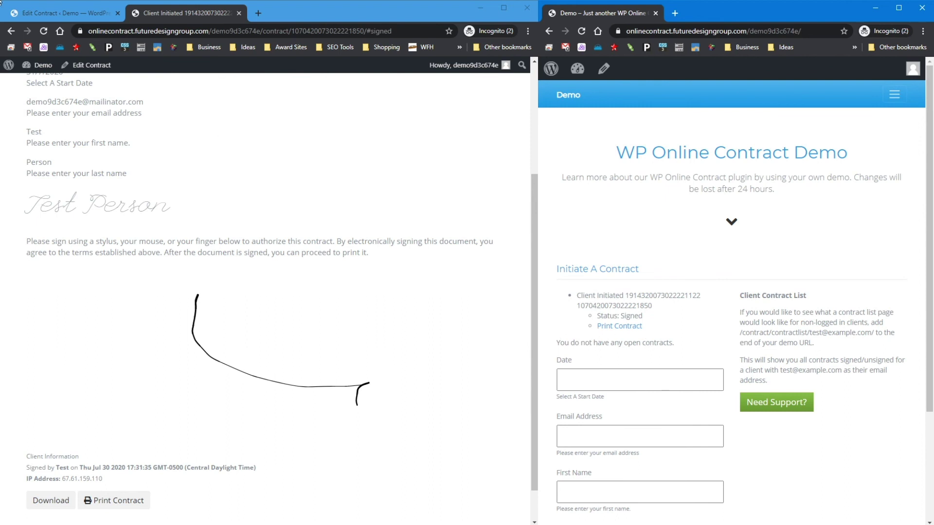
Step: Return to the contracts list and open the contract of type Open for editing
click(73, 13)
click(26, 166)
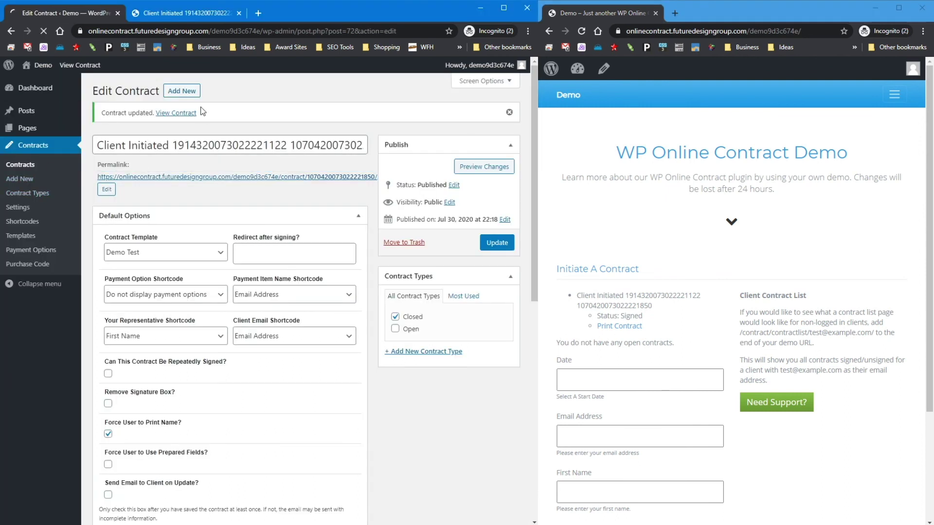
click(120, 392)
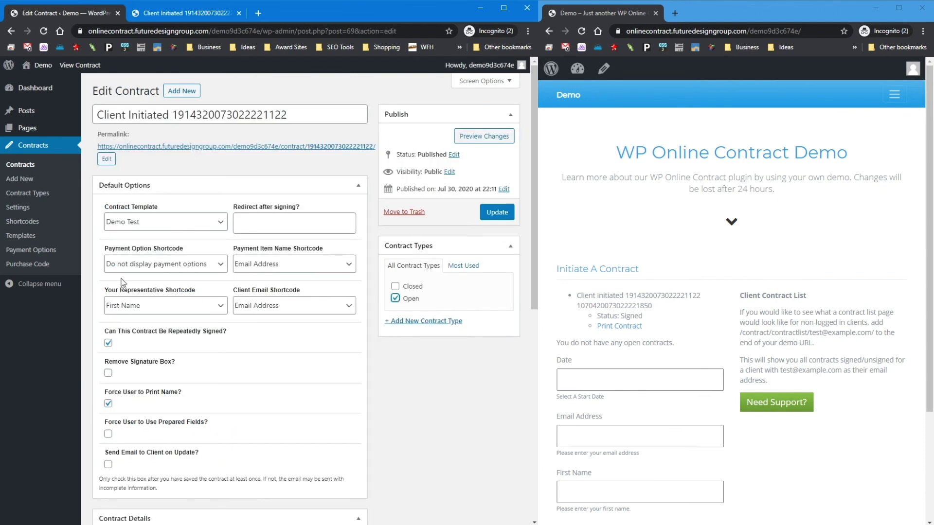
Step: Fill in the Open contract's Rep as Test, date as 26/7/2020 and the copied account email, update it and reload the demo home page
scroll(137, 355, down, 5)
click(128, 299)
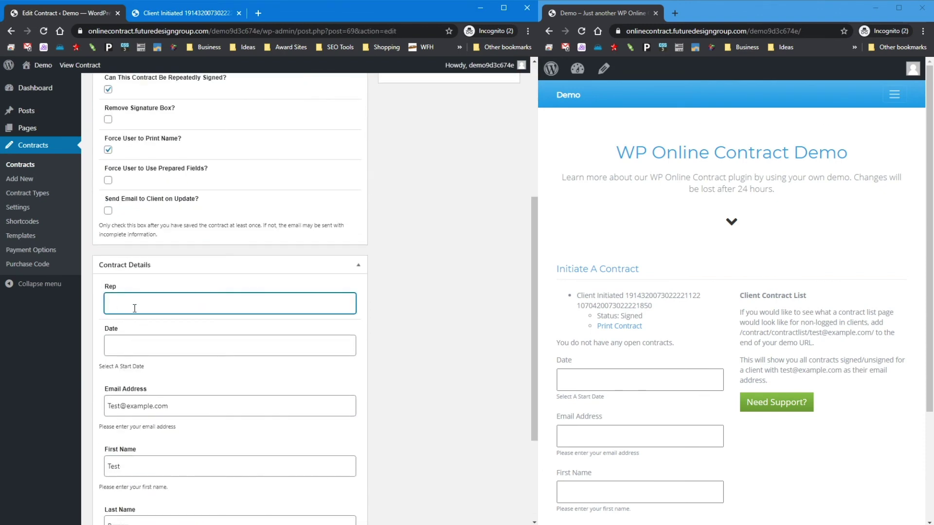
click(137, 343)
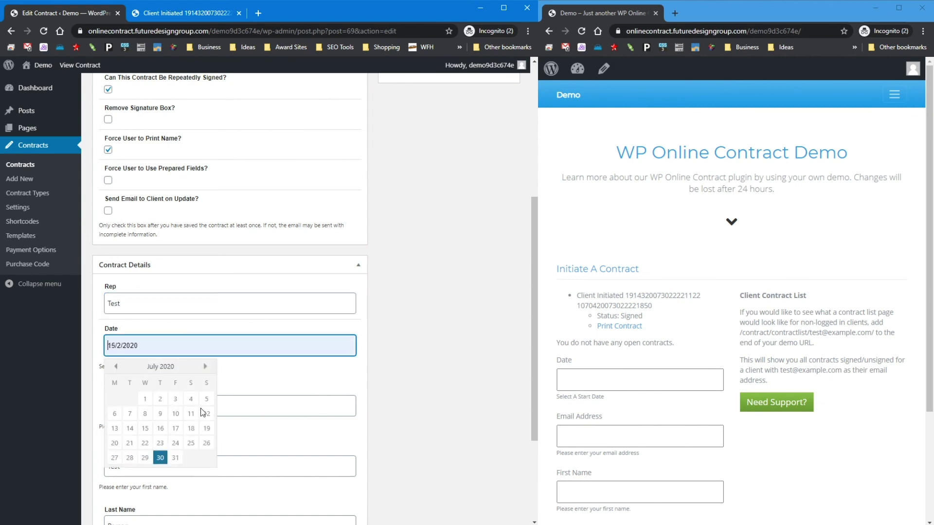
click(210, 457)
triple_click(185, 410)
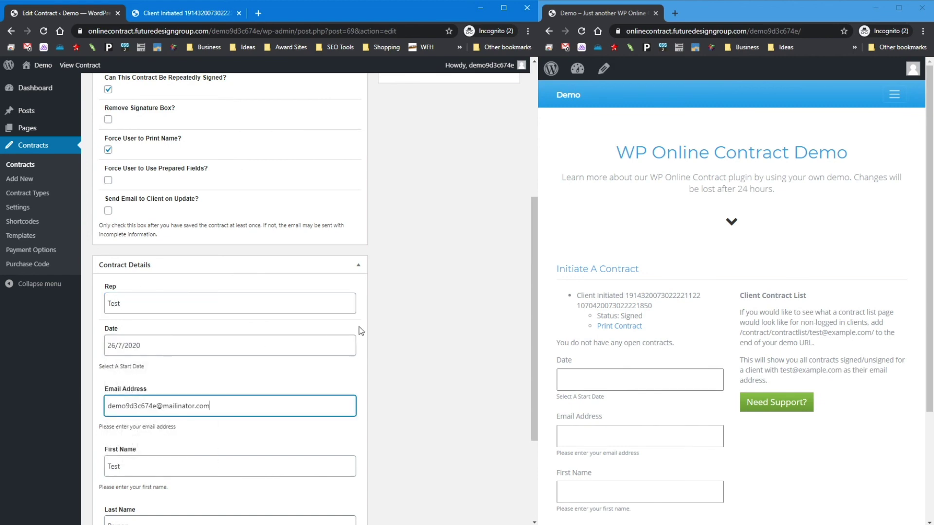
scroll(322, 336, up, 5)
click(493, 208)
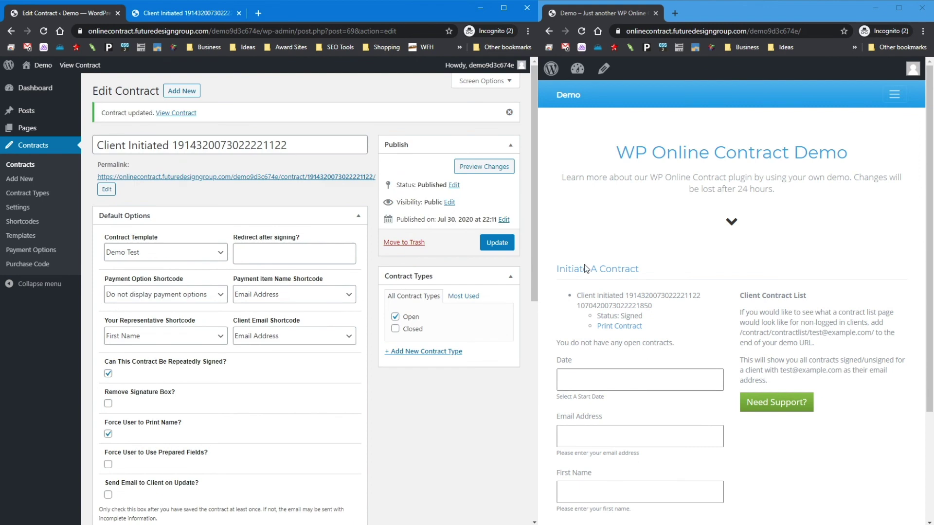
click(581, 30)
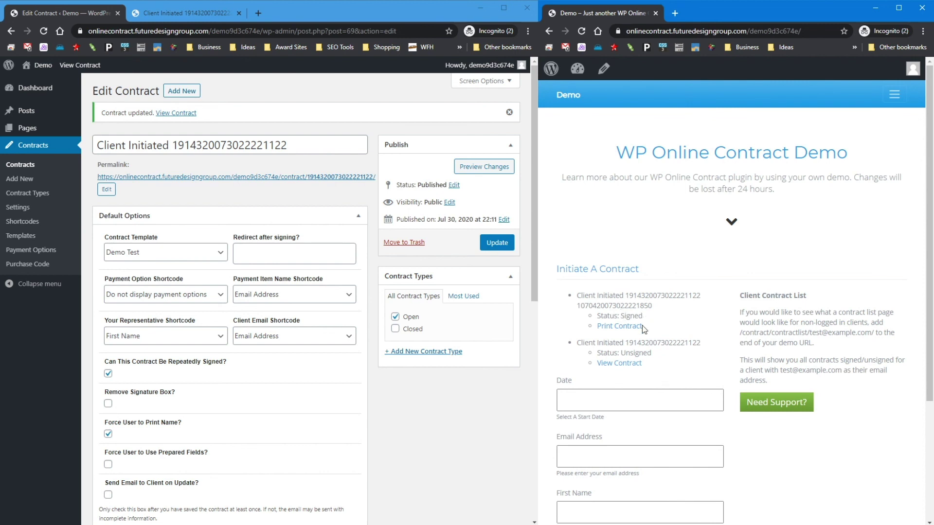
Step: View the signed and the unsigned contract from the Initiate A Contract lists, closing each one after checking it
click(620, 327)
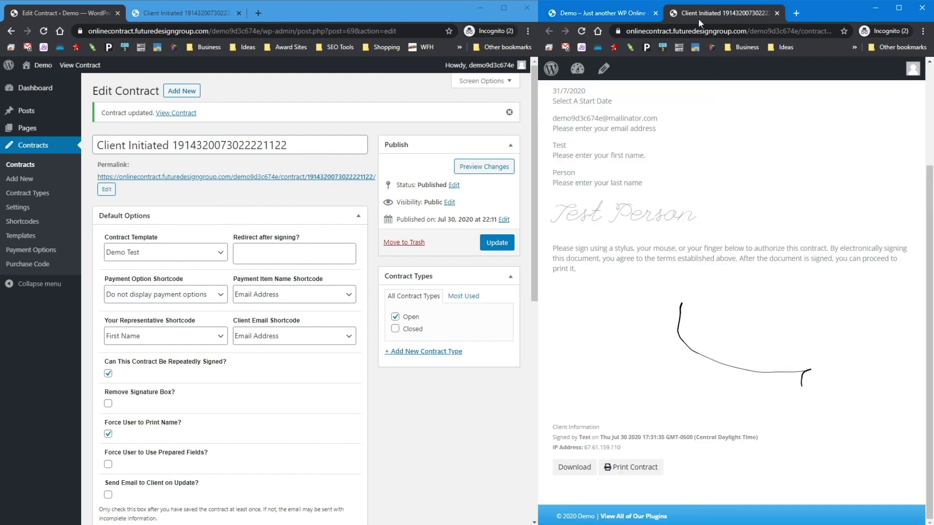
click(776, 13)
click(614, 368)
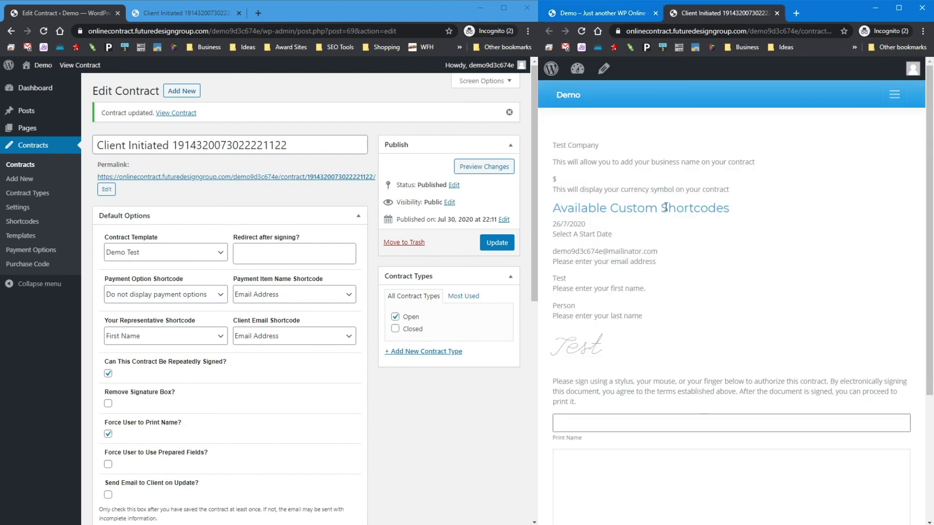
scroll(698, 364, down, 4)
scroll(699, 329, up, 4)
click(776, 13)
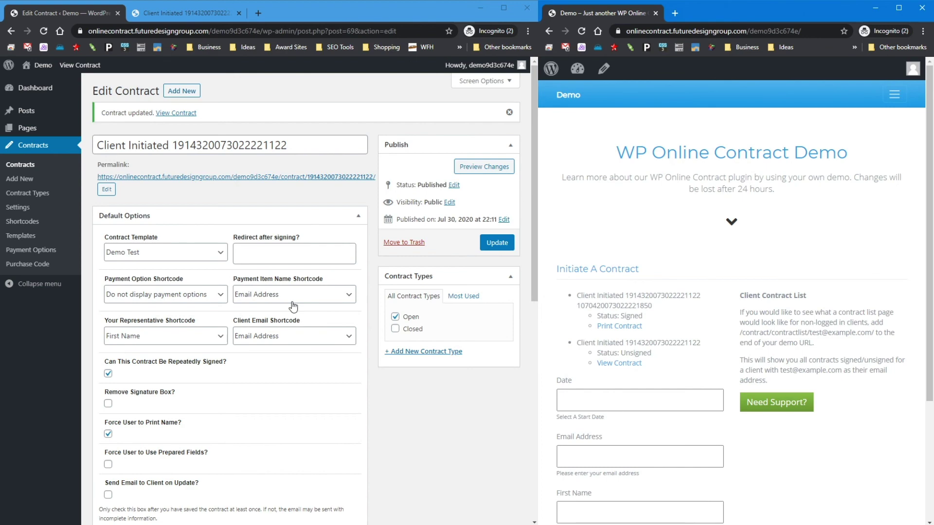
Step: Review the Open contract's details and audit log, the contract types list and the Plugin Setup settings
scroll(207, 315, down, 6)
scroll(205, 384, down, 4)
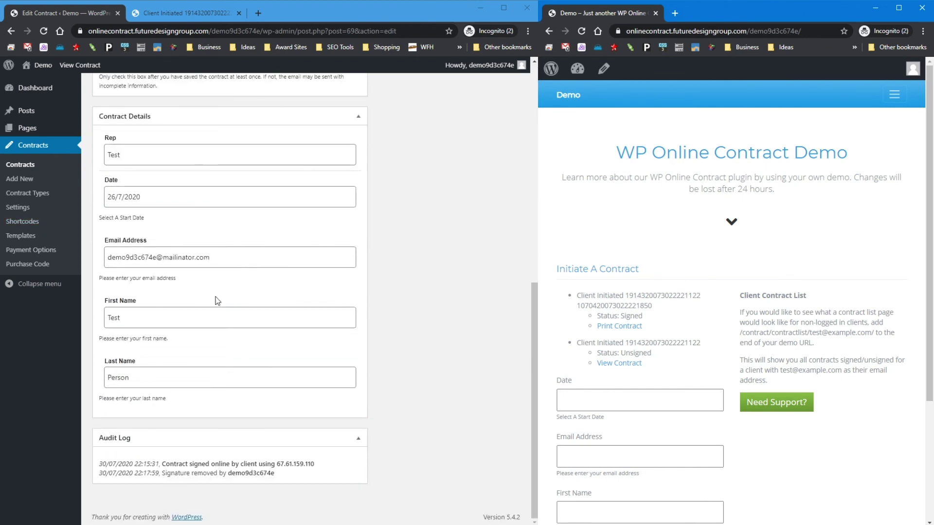
scroll(217, 301, up, 10)
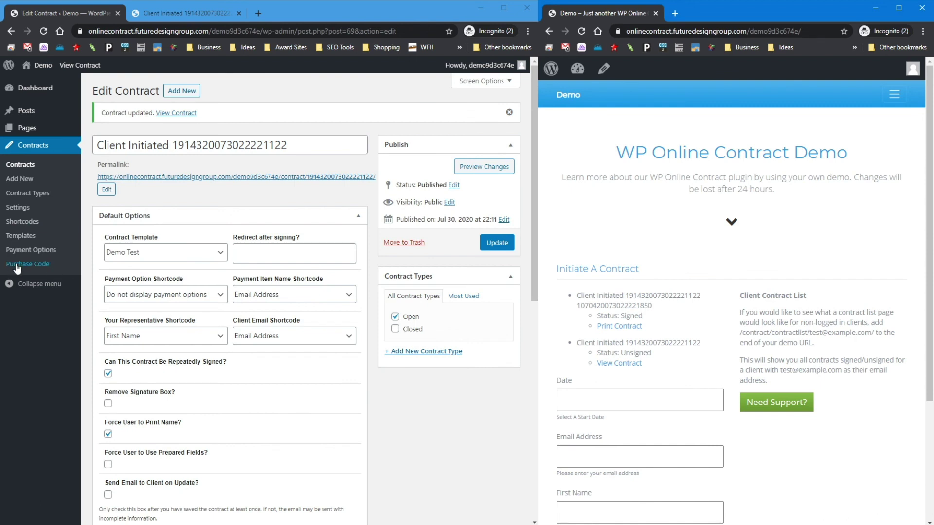
click(21, 193)
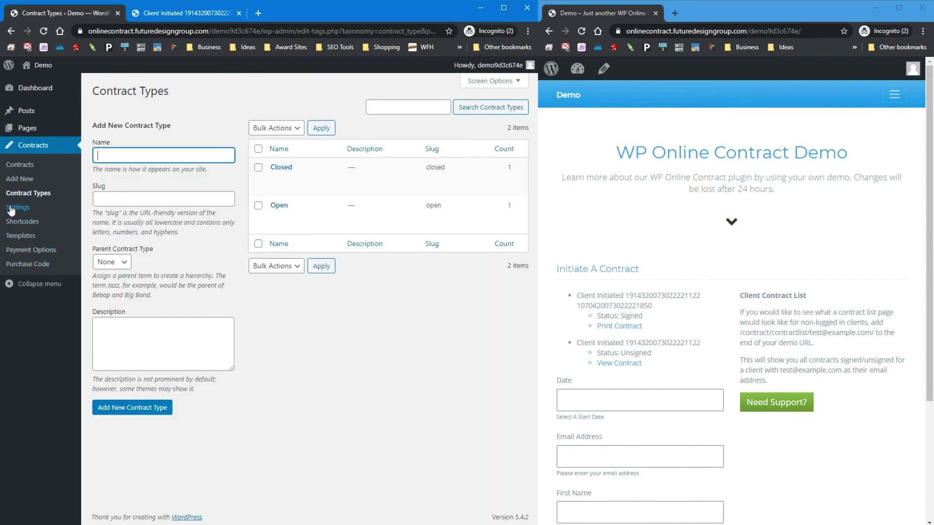
click(11, 208)
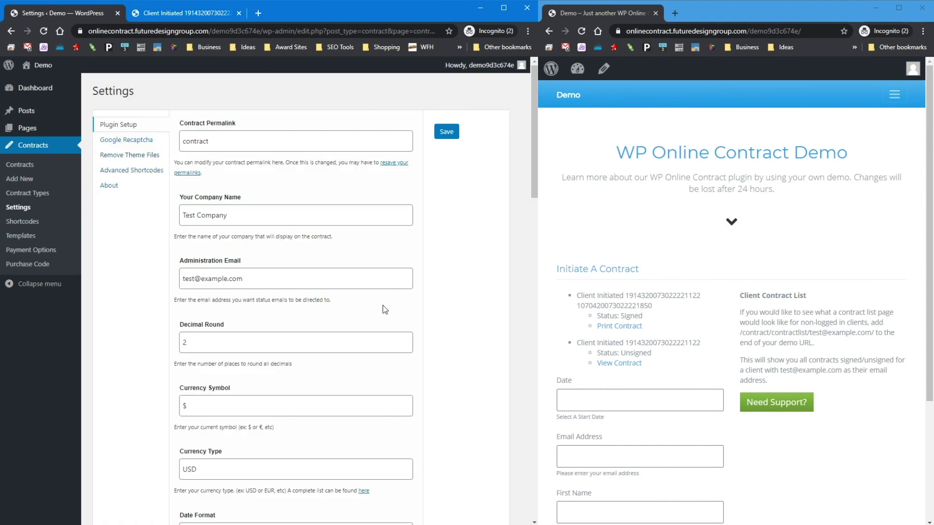
scroll(295, 293, down, 20)
scroll(142, 358, up, 4)
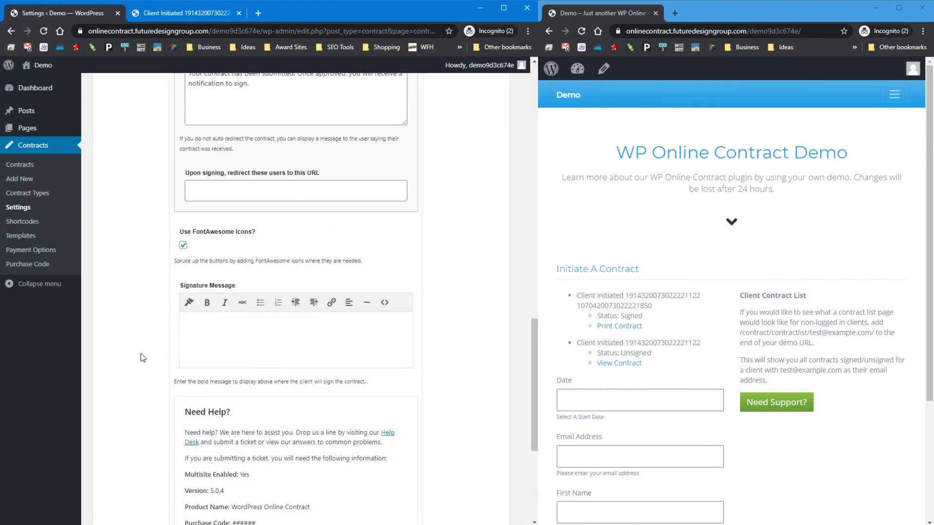
scroll(142, 358, up, 15)
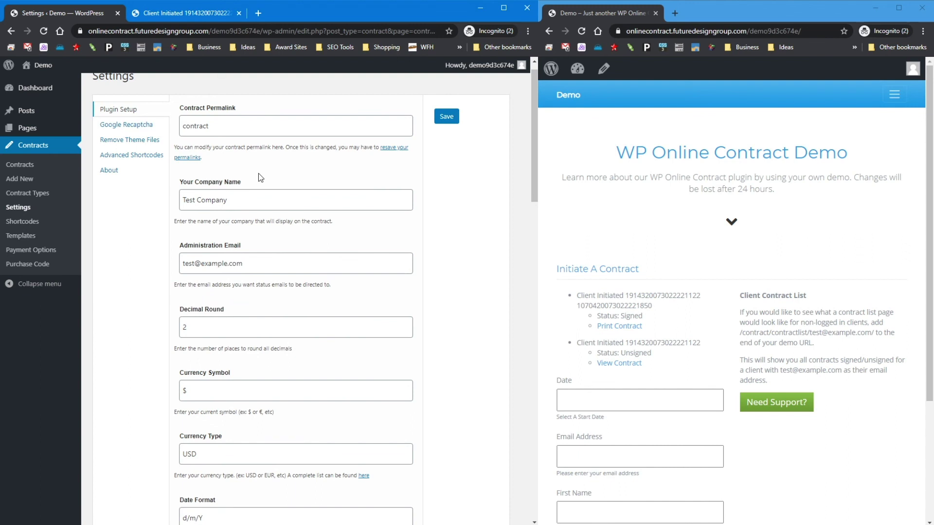